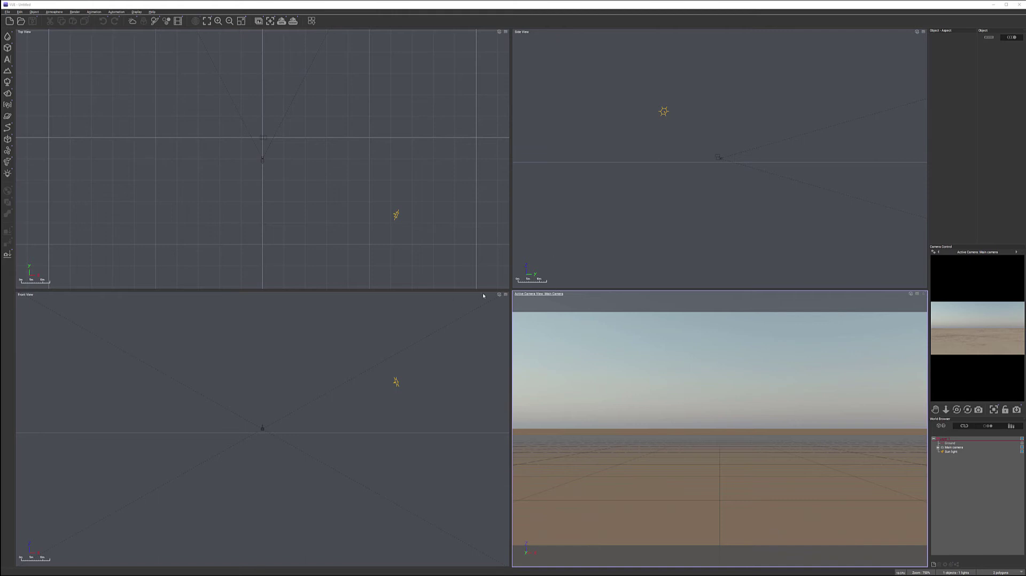
Enlarge the main camera viewport and add a heightfield terrain to the scene
{"action": "left_click_drag", "start_coordinate": [482, 290], "coordinate": [478, 288]}
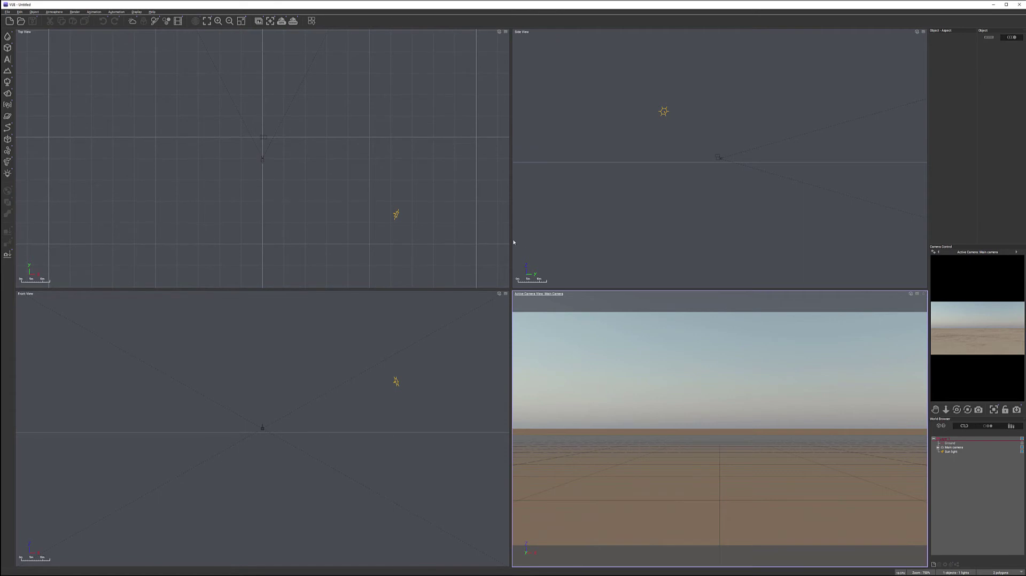
{"action": "left_click_drag", "start_coordinate": [511, 239], "coordinate": [479, 239]}
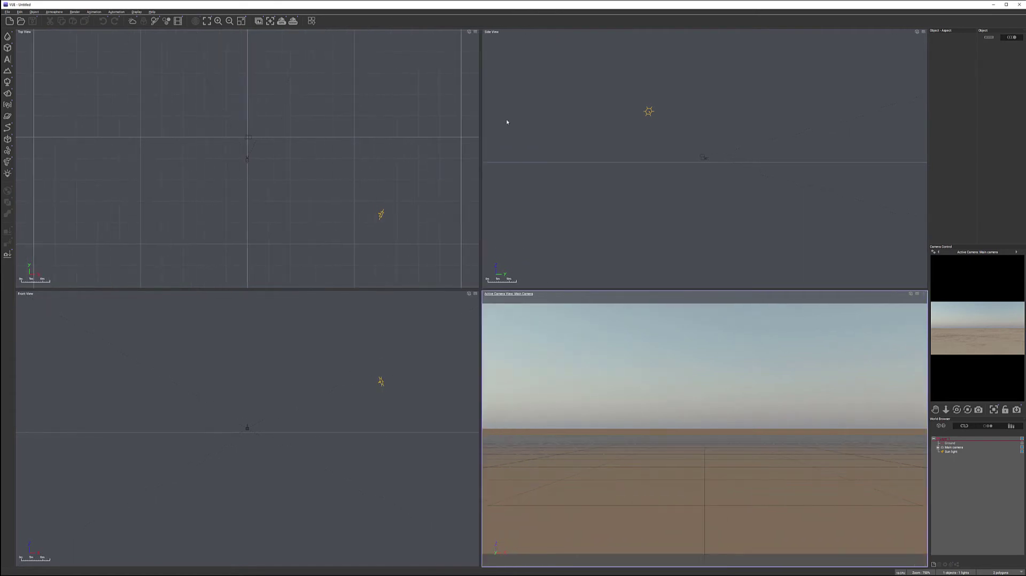
{"action": "left_click", "coordinate": [9, 71]}
{"action": "left_click", "coordinate": [16, 74]}
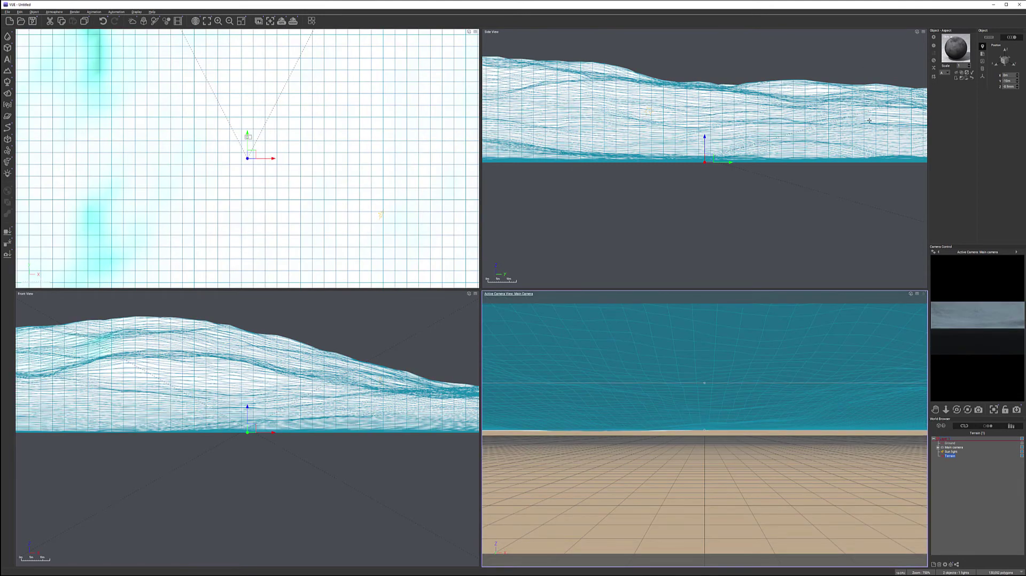
Set the terrain's size to 300 m along X and Y
{"action": "left_click", "coordinate": [982, 62]}
{"action": "double_click", "coordinate": [1012, 75]}
{"action": "type", "text": "300"}
{"action": "key", "text": "Return"}
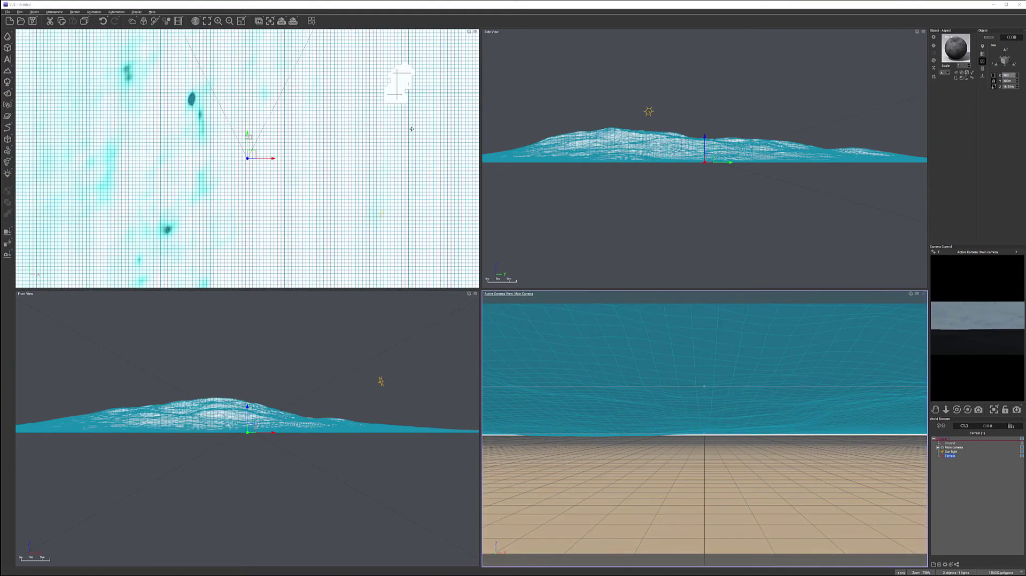
Move the terrain forward in the top view so the main camera sits at its front edge
{"action": "scroll", "coordinate": [301, 145], "scroll_direction": "down", "scroll_amount": 5}
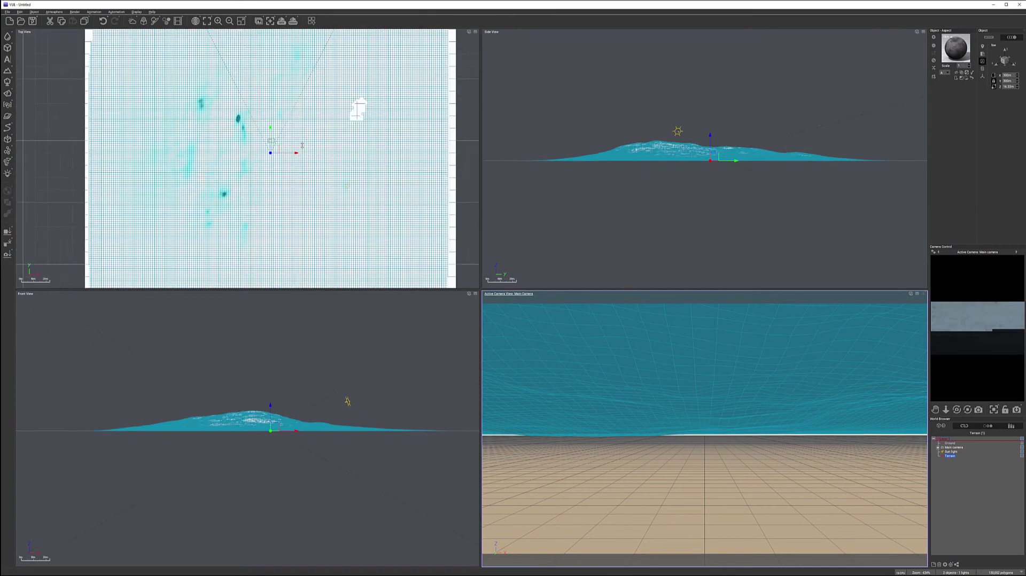
{"action": "left_click_drag", "start_coordinate": [288, 145], "coordinate": [298, 83]}
{"action": "right_click_drag", "start_coordinate": [366, 139], "coordinate": [404, 227]}
{"action": "left_click_drag", "start_coordinate": [335, 170], "coordinate": [321, 128]}
{"action": "right_click_drag", "start_coordinate": [321, 106], "coordinate": [333, 139]}
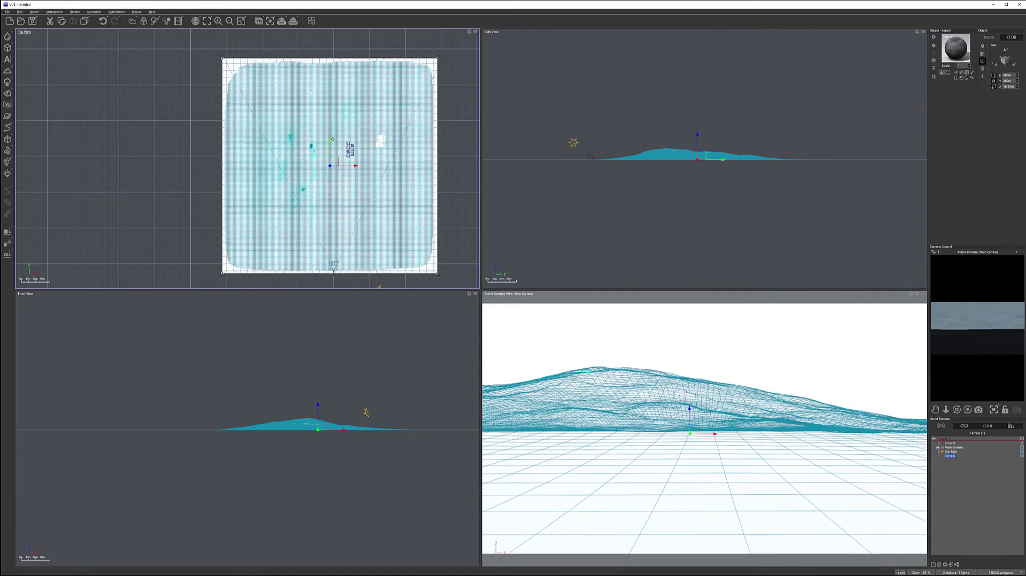
Open the terrain in the Terrain Editor and double its resolution twice to 1024x1024
{"action": "right_click", "coordinate": [336, 113]}
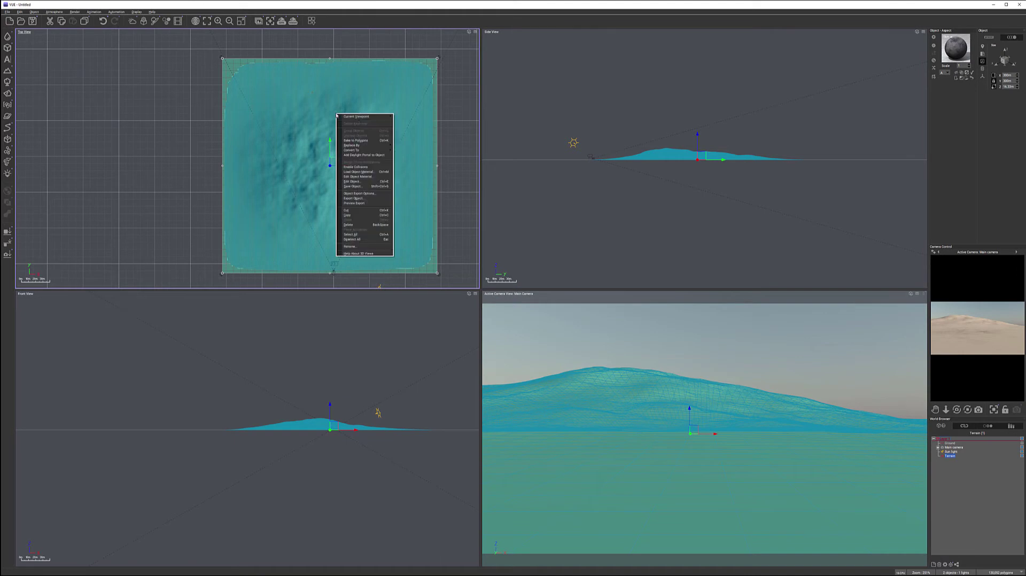
{"action": "left_click", "coordinate": [367, 182]}
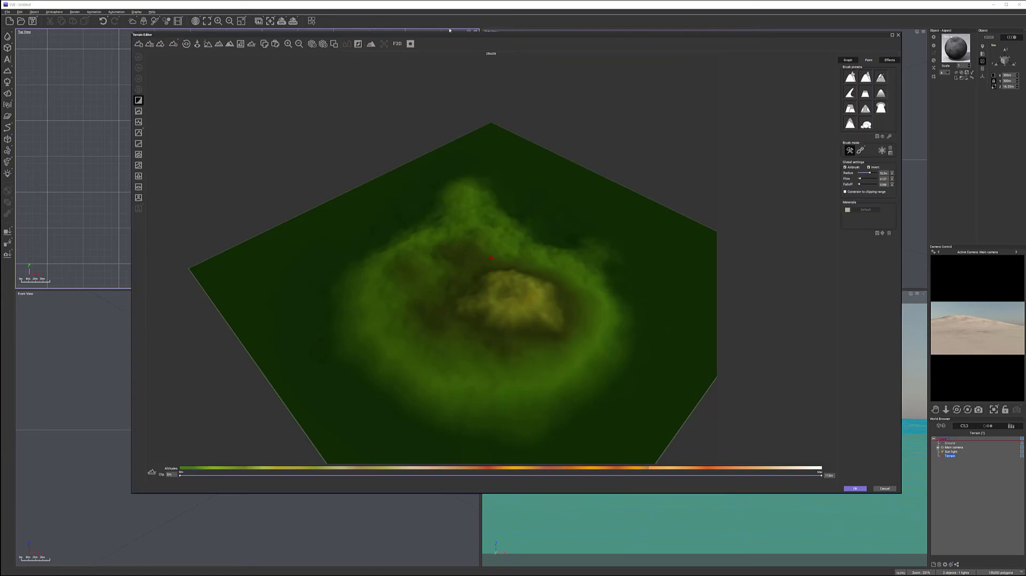
{"action": "left_click_drag", "start_coordinate": [466, 35], "coordinate": [461, 55]}
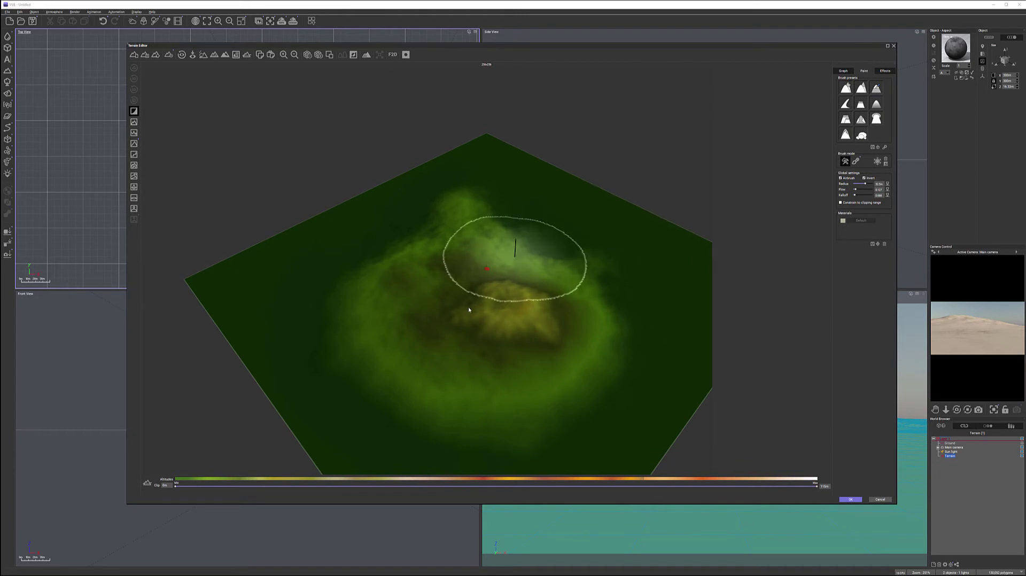
{"action": "left_click", "coordinate": [317, 55]}
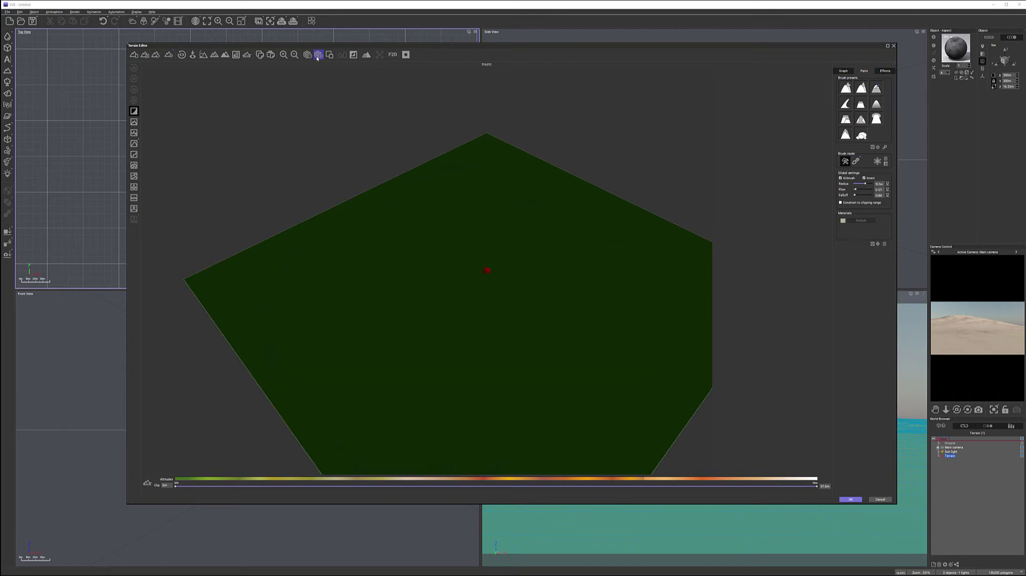
{"action": "left_click", "coordinate": [318, 56]}
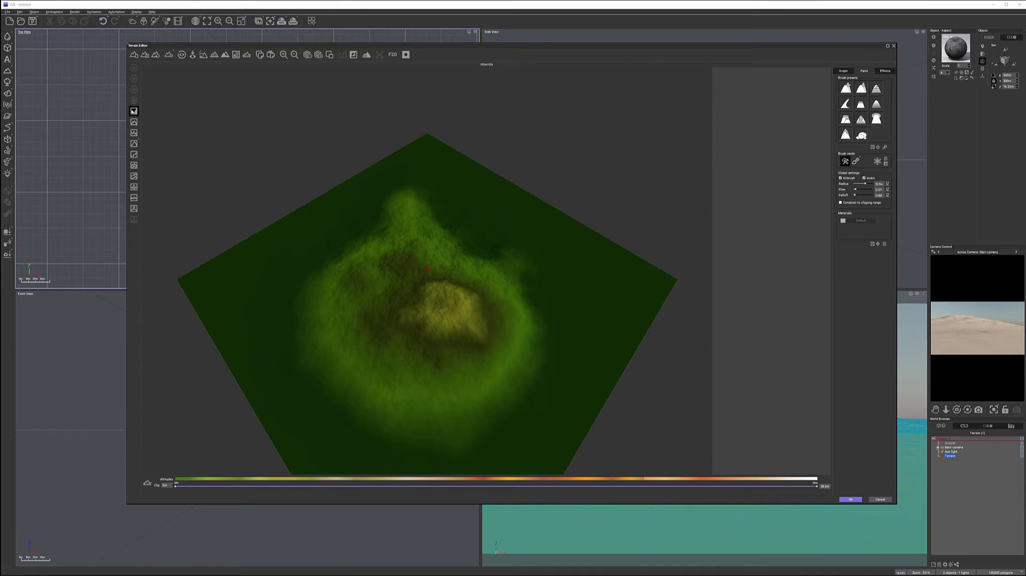
Turn off zero edges for the terrain and look at its surface at an angle
{"action": "left_click", "coordinate": [134, 111]}
{"action": "mouse_move", "coordinate": [476, 229]}
{"action": "left_mouse_down"}
{"action": "mouse_move", "coordinate": [526, 231]}
{"action": "mouse_move", "coordinate": [537, 251]}
{"action": "left_mouse_up"}
{"action": "mouse_move", "coordinate": [537, 251]}
{"action": "right_mouse_down"}
{"action": "mouse_move", "coordinate": [478, 263]}
{"action": "mouse_move", "coordinate": [473, 225]}
{"action": "mouse_move", "coordinate": [492, 252]}
{"action": "right_mouse_up"}
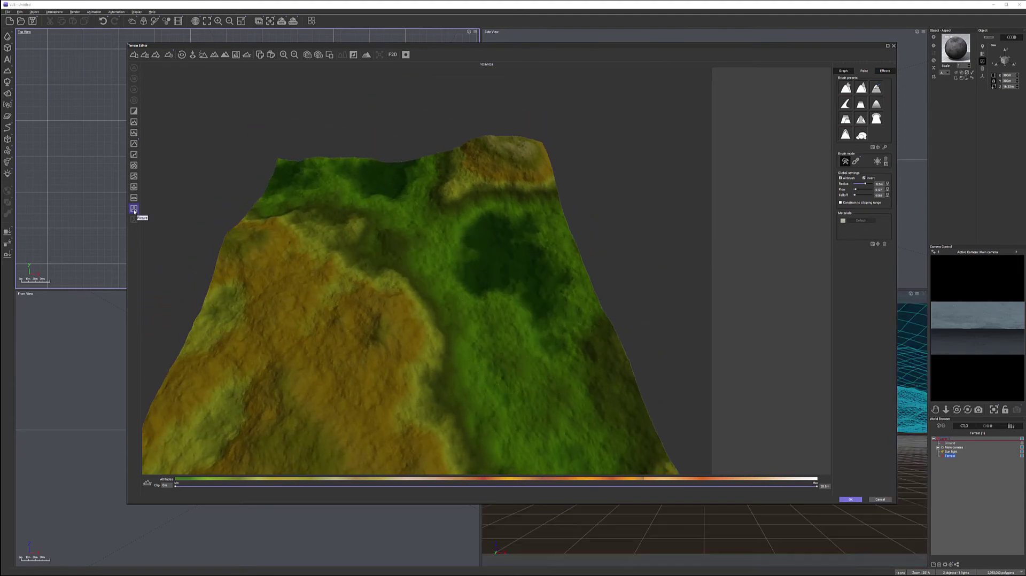
Load the picture shape.tif as import data for the terrain
{"action": "left_click", "coordinate": [134, 209]}
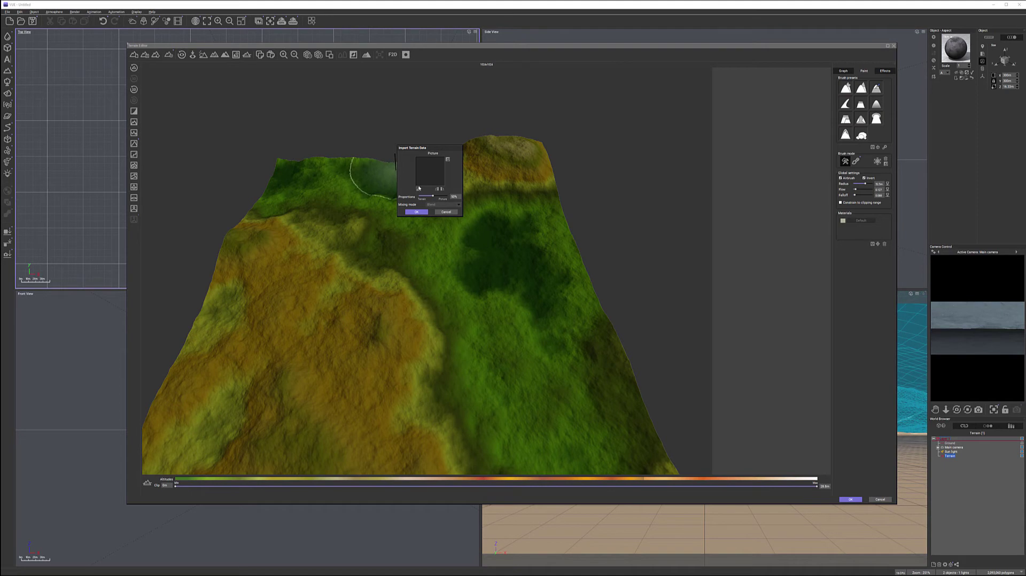
{"action": "left_click", "coordinate": [418, 189]}
{"action": "left_click", "coordinate": [418, 190]}
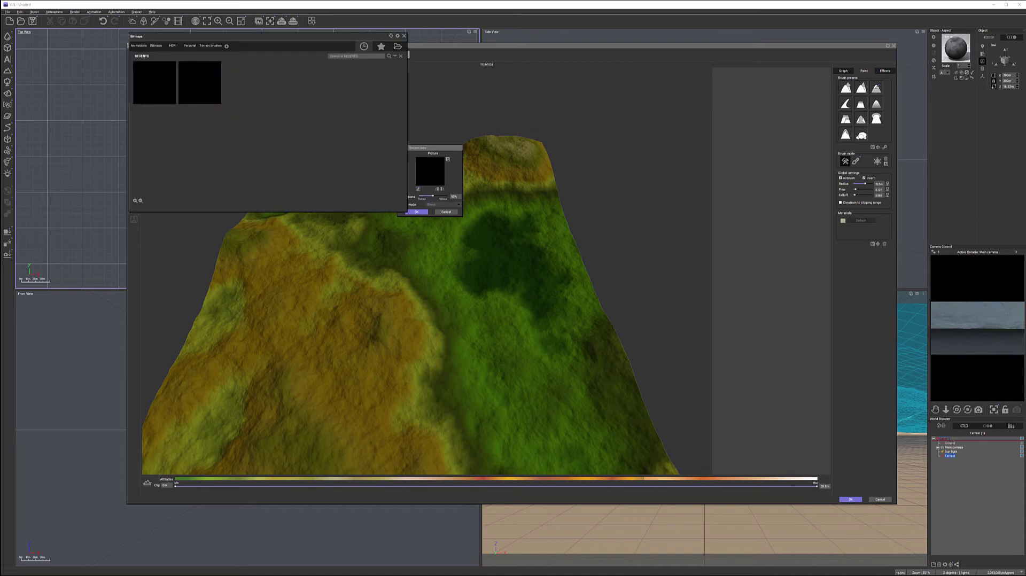
{"action": "left_click_drag", "start_coordinate": [280, 47], "coordinate": [317, 80]}
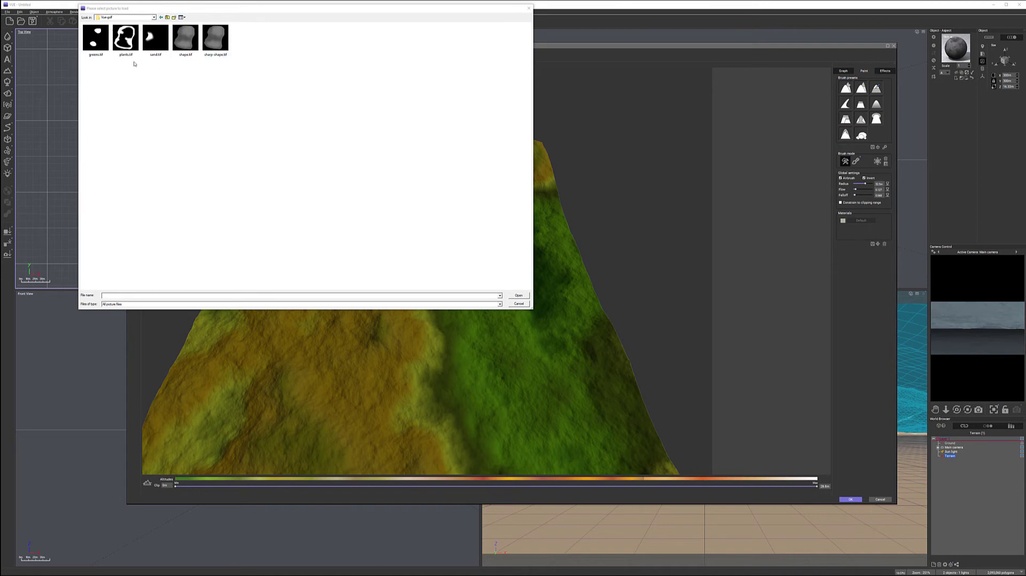
{"action": "left_click", "coordinate": [188, 42]}
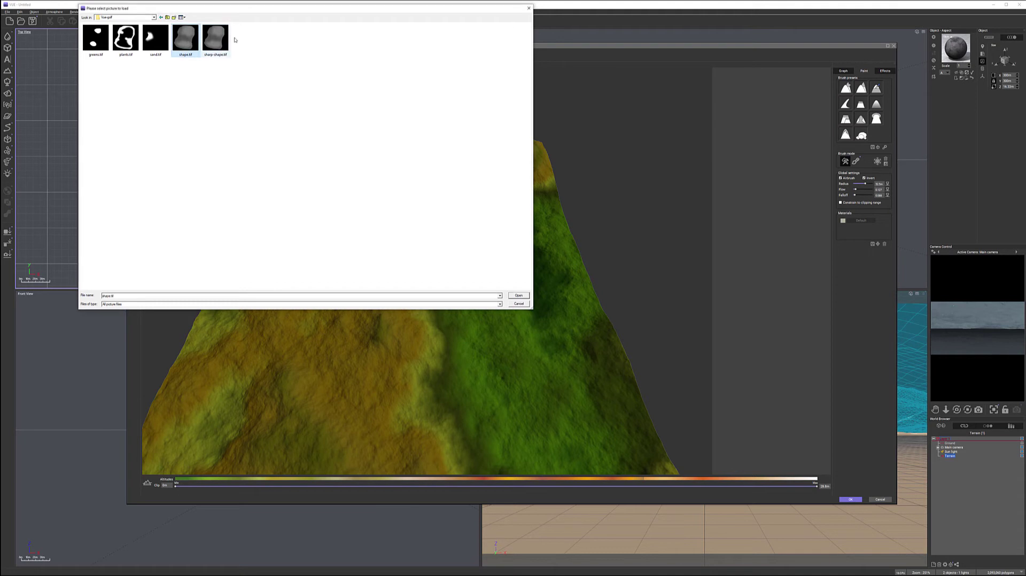
{"action": "left_click", "coordinate": [518, 296]}
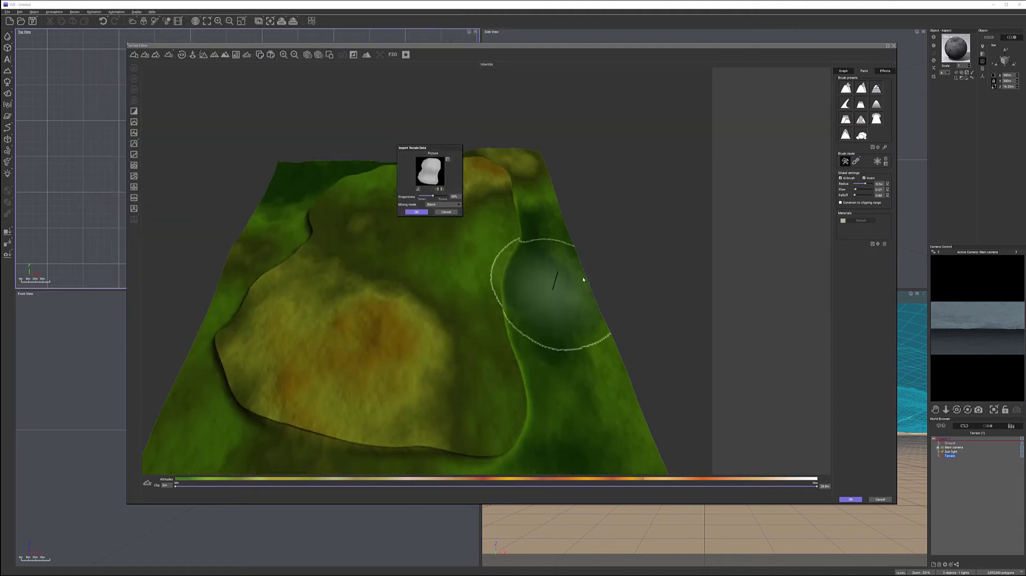
Try different blend proportions for the imported picture, set it to 100% picture and accept the import
{"action": "mouse_move", "coordinate": [561, 278]}
{"action": "right_mouse_down"}
{"action": "mouse_move", "coordinate": [488, 294]}
{"action": "mouse_move", "coordinate": [479, 254]}
{"action": "mouse_move", "coordinate": [516, 254]}
{"action": "mouse_move", "coordinate": [351, 323]}
{"action": "mouse_move", "coordinate": [289, 330]}
{"action": "right_mouse_up"}
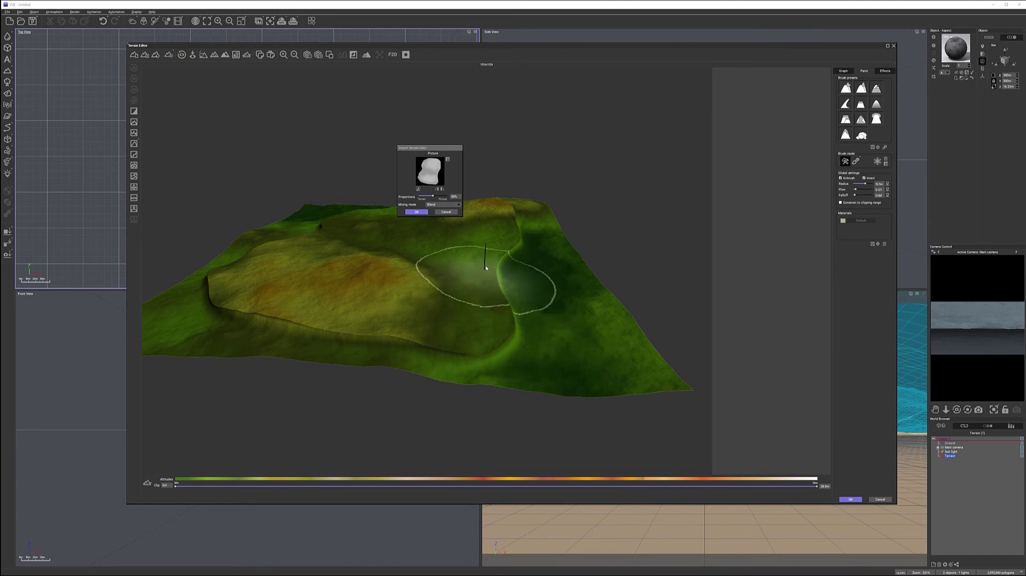
{"action": "mouse_move", "coordinate": [561, 223]}
{"action": "right_mouse_down"}
{"action": "mouse_move", "coordinate": [443, 254]}
{"action": "mouse_move", "coordinate": [425, 221]}
{"action": "mouse_move", "coordinate": [523, 261]}
{"action": "mouse_move", "coordinate": [558, 233]}
{"action": "mouse_move", "coordinate": [492, 264]}
{"action": "mouse_move", "coordinate": [499, 258]}
{"action": "right_mouse_up"}
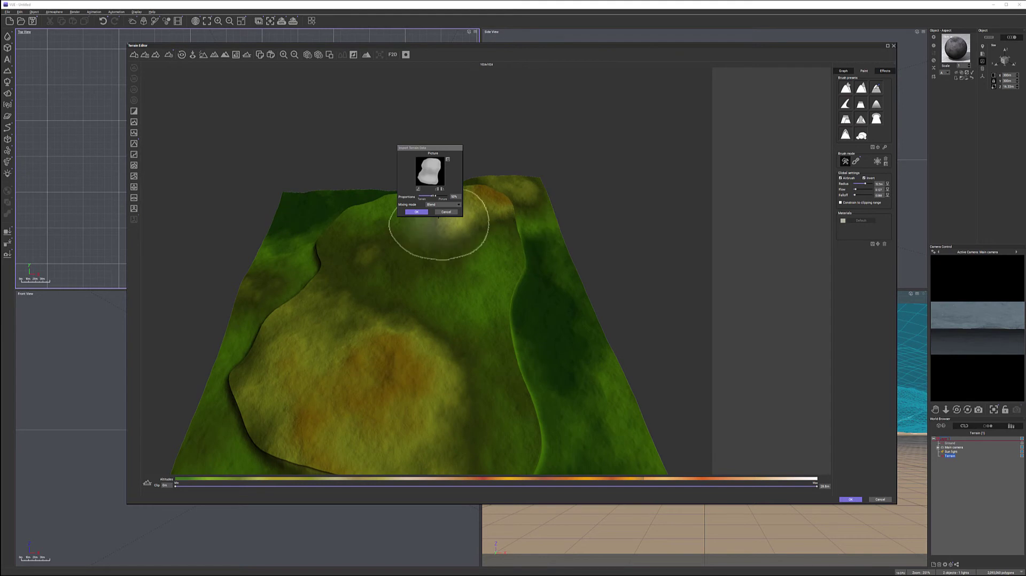
{"action": "left_click_drag", "start_coordinate": [432, 196], "coordinate": [425, 197]}
{"action": "left_click_drag", "start_coordinate": [418, 198], "coordinate": [423, 196]}
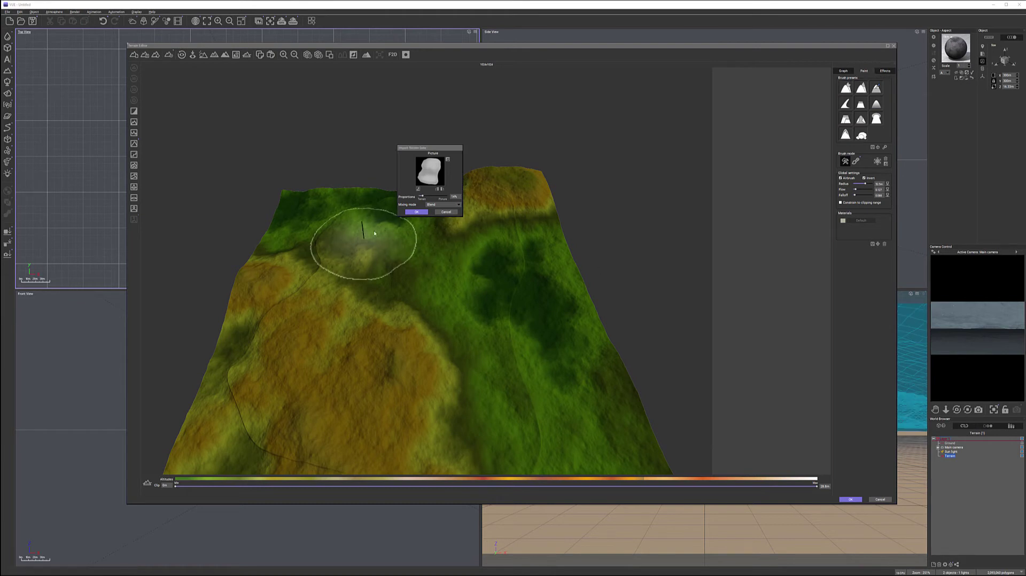
{"action": "left_click_drag", "start_coordinate": [421, 197], "coordinate": [482, 203]}
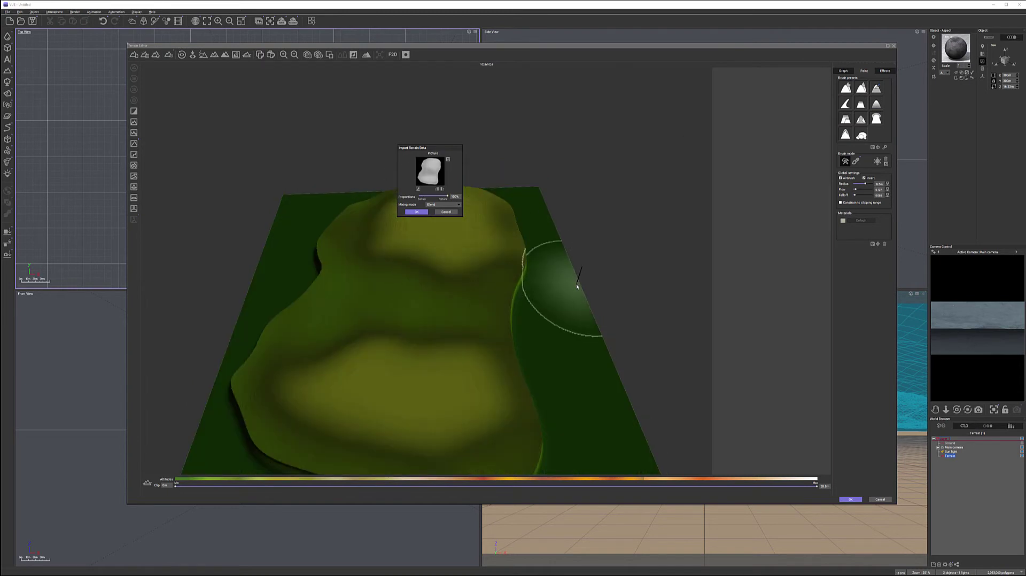
{"action": "right_click_drag", "start_coordinate": [577, 285], "coordinate": [551, 302]}
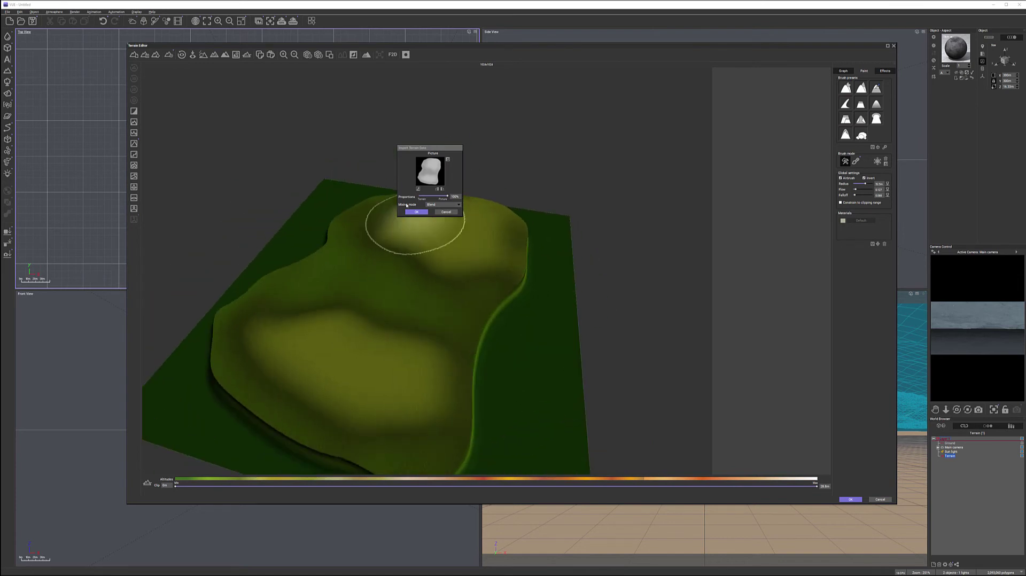
{"action": "left_click", "coordinate": [421, 212]}
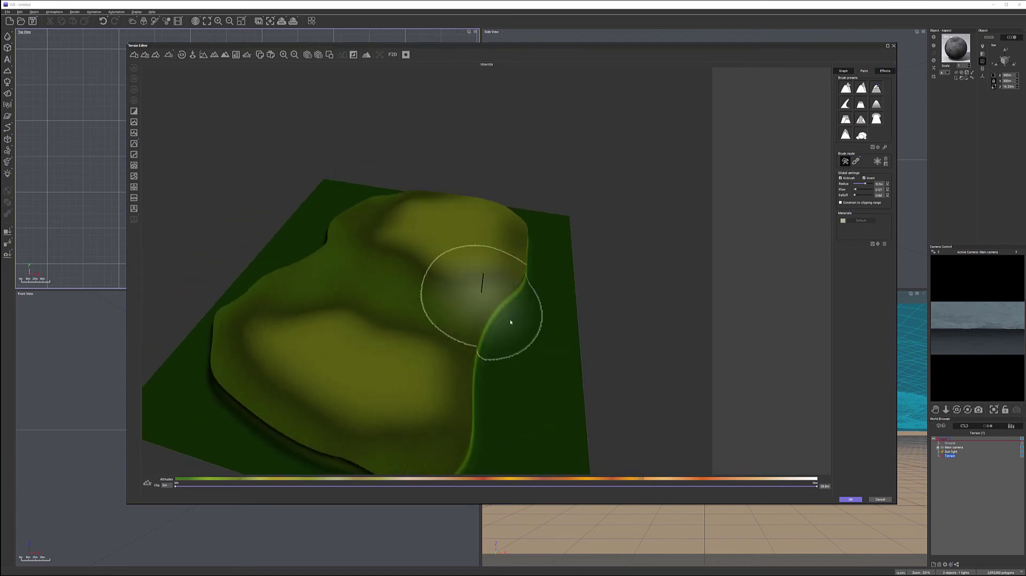
Smooth the imported terrain with the diffusive erosion effect and accept the terrain edits
{"action": "left_click_drag", "start_coordinate": [428, 347], "coordinate": [377, 369]}
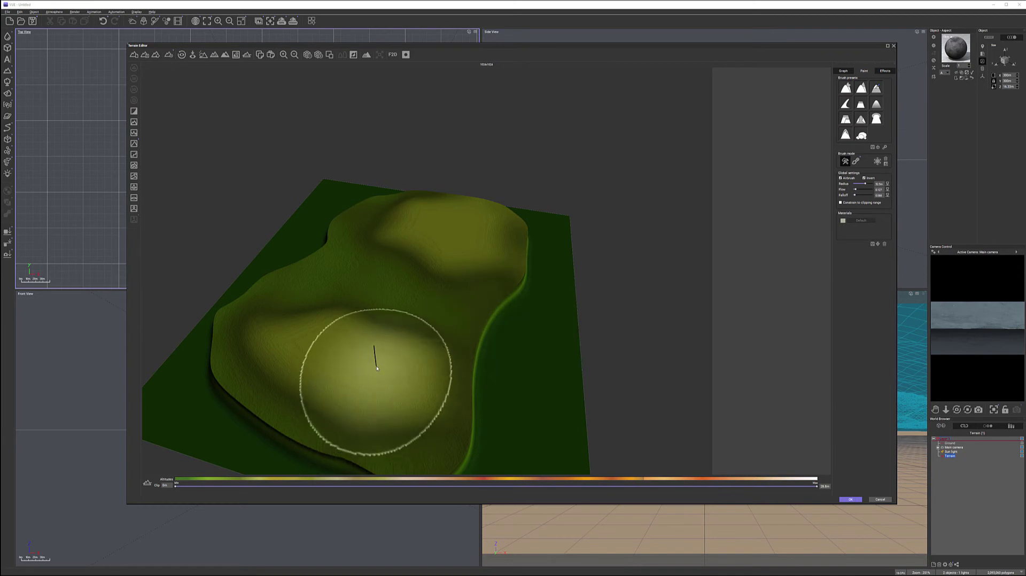
{"action": "mouse_move", "coordinate": [334, 298]}
{"action": "right_mouse_down"}
{"action": "mouse_move", "coordinate": [410, 324]}
{"action": "mouse_move", "coordinate": [405, 291]}
{"action": "right_mouse_up"}
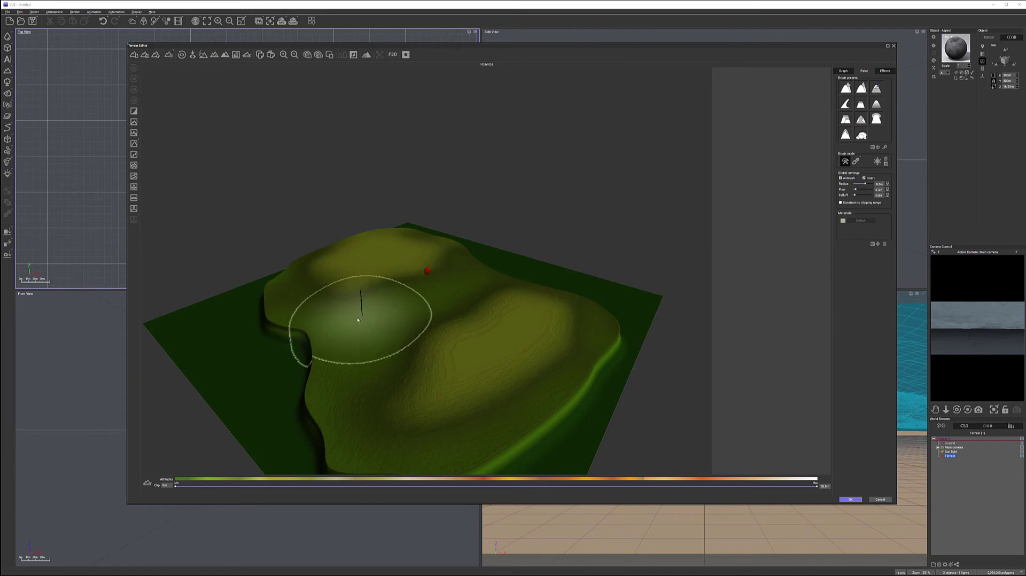
{"action": "middle_click_drag", "start_coordinate": [358, 312], "coordinate": [375, 334]}
{"action": "mouse_move", "coordinate": [375, 334]}
{"action": "right_mouse_down"}
{"action": "mouse_move", "coordinate": [339, 286]}
{"action": "mouse_move", "coordinate": [396, 304]}
{"action": "mouse_move", "coordinate": [350, 307]}
{"action": "mouse_move", "coordinate": [359, 284]}
{"action": "mouse_move", "coordinate": [387, 306]}
{"action": "mouse_move", "coordinate": [350, 258]}
{"action": "right_mouse_up"}
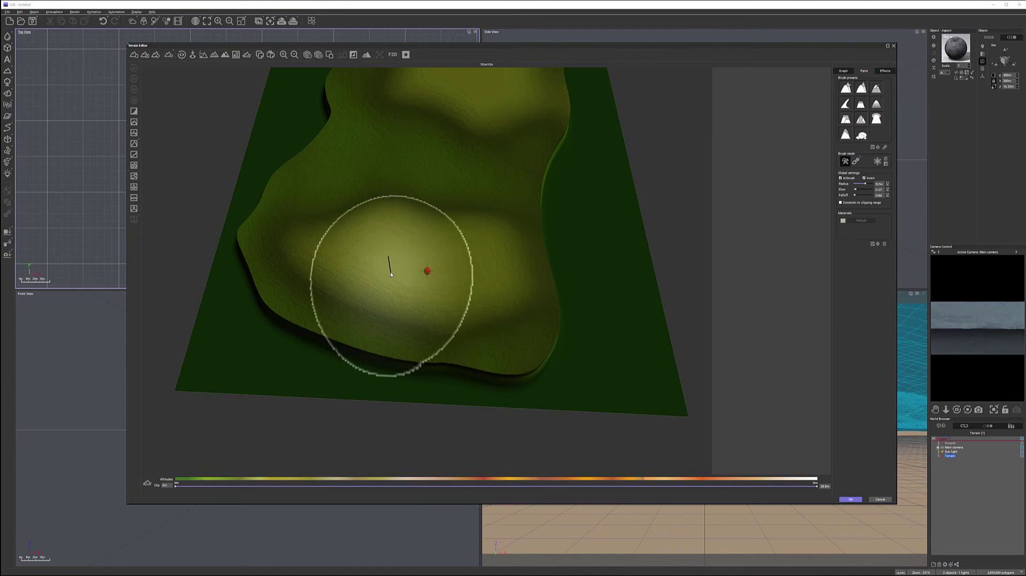
{"action": "mouse_move", "coordinate": [479, 271]}
{"action": "right_mouse_down"}
{"action": "mouse_move", "coordinate": [415, 275]}
{"action": "mouse_move", "coordinate": [363, 202]}
{"action": "mouse_move", "coordinate": [302, 201]}
{"action": "mouse_move", "coordinate": [302, 216]}
{"action": "mouse_move", "coordinate": [406, 267]}
{"action": "mouse_move", "coordinate": [484, 251]}
{"action": "mouse_move", "coordinate": [490, 240]}
{"action": "mouse_move", "coordinate": [428, 206]}
{"action": "mouse_move", "coordinate": [429, 246]}
{"action": "mouse_move", "coordinate": [401, 171]}
{"action": "right_mouse_up"}
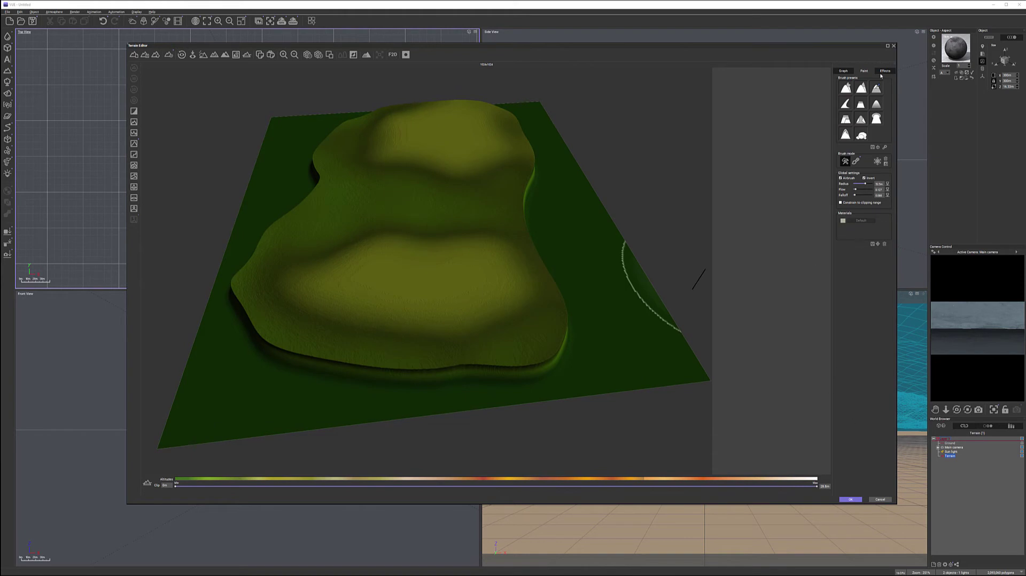
{"action": "left_click", "coordinate": [885, 71]}
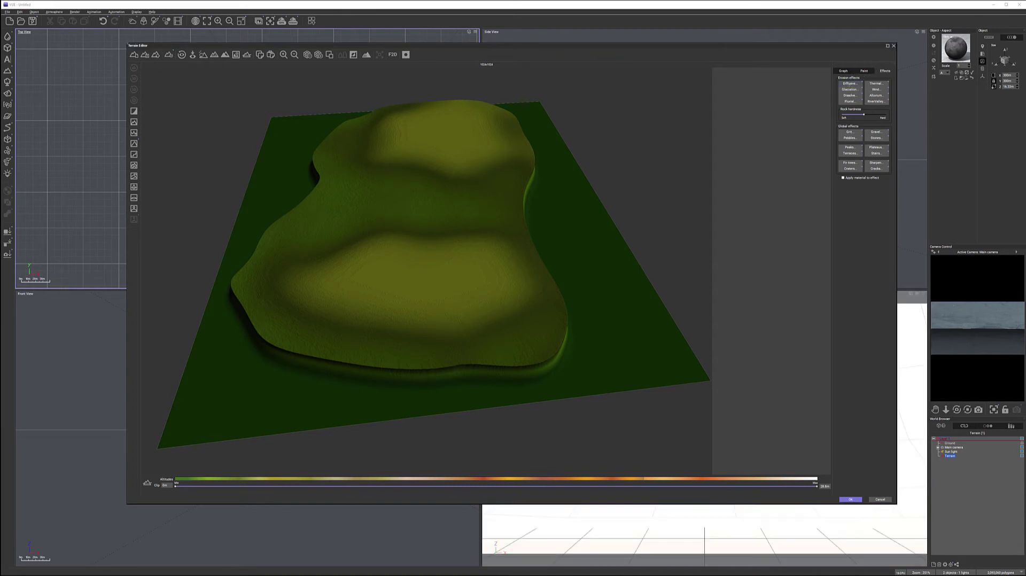
{"action": "left_click", "coordinate": [847, 84]}
{"action": "mouse_move", "coordinate": [556, 239]}
{"action": "right_mouse_down"}
{"action": "mouse_move", "coordinate": [470, 264]}
{"action": "mouse_move", "coordinate": [398, 236]}
{"action": "mouse_move", "coordinate": [432, 231]}
{"action": "mouse_move", "coordinate": [433, 305]}
{"action": "mouse_move", "coordinate": [513, 298]}
{"action": "mouse_move", "coordinate": [524, 280]}
{"action": "mouse_move", "coordinate": [435, 247]}
{"action": "mouse_move", "coordinate": [393, 202]}
{"action": "mouse_move", "coordinate": [486, 378]}
{"action": "mouse_move", "coordinate": [576, 298]}
{"action": "mouse_move", "coordinate": [465, 319]}
{"action": "mouse_move", "coordinate": [484, 347]}
{"action": "mouse_move", "coordinate": [435, 247]}
{"action": "mouse_move", "coordinate": [435, 287]}
{"action": "mouse_move", "coordinate": [376, 273]}
{"action": "mouse_move", "coordinate": [377, 318]}
{"action": "mouse_move", "coordinate": [566, 224]}
{"action": "right_mouse_up"}
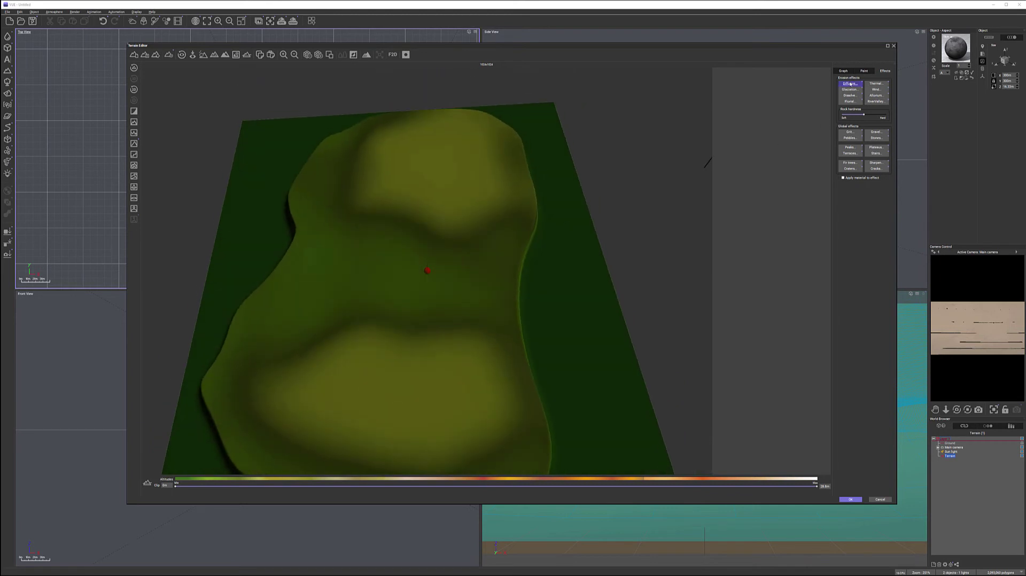
{"action": "mouse_move", "coordinate": [322, 323]}
{"action": "right_mouse_down"}
{"action": "mouse_move", "coordinate": [481, 385]}
{"action": "mouse_move", "coordinate": [504, 336]}
{"action": "mouse_move", "coordinate": [333, 319]}
{"action": "mouse_move", "coordinate": [458, 348]}
{"action": "mouse_move", "coordinate": [340, 328]}
{"action": "mouse_move", "coordinate": [377, 389]}
{"action": "mouse_move", "coordinate": [399, 377]}
{"action": "right_mouse_up"}
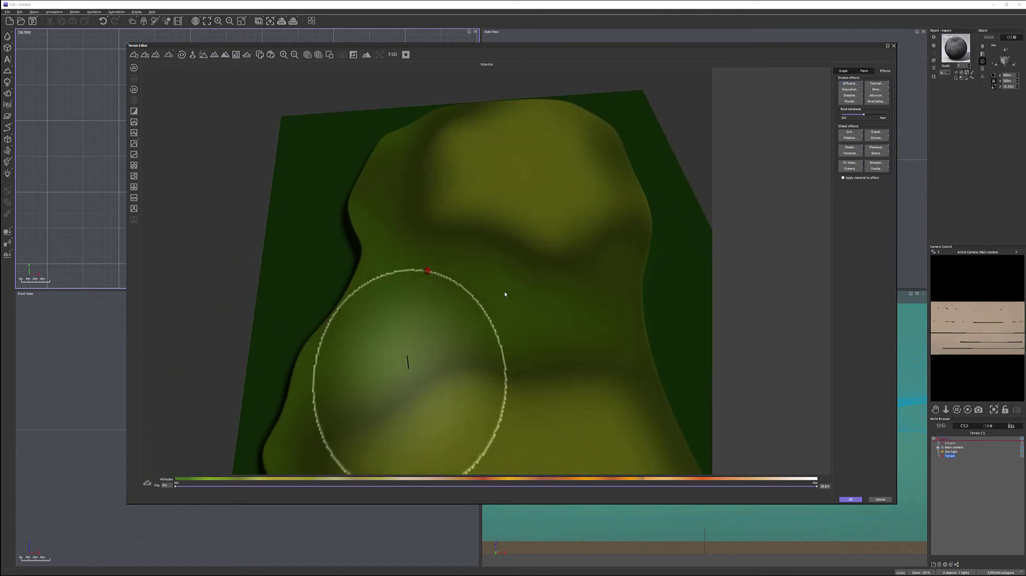
{"action": "left_click", "coordinate": [849, 500]}
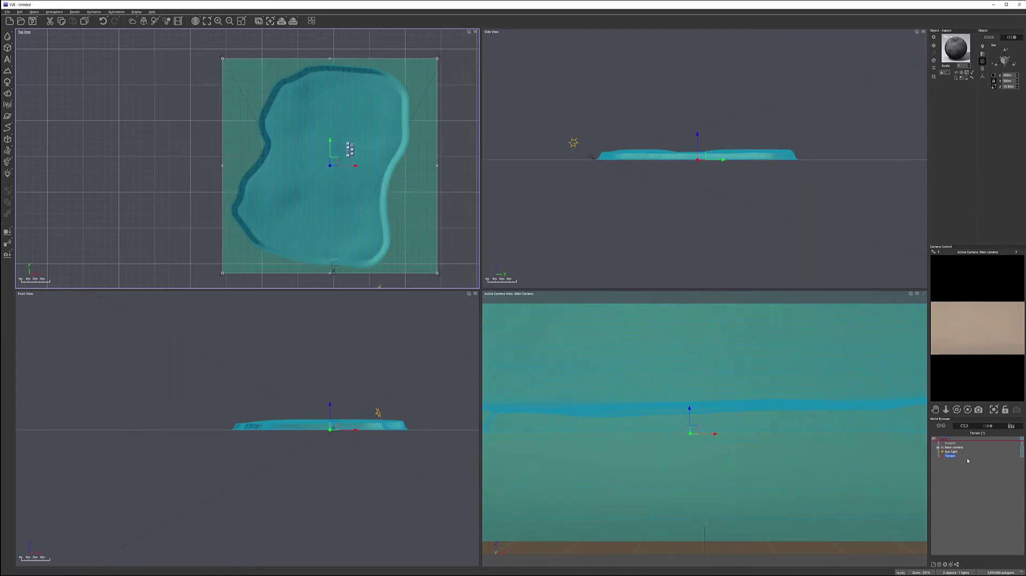
Move the main camera back and up, and tilt it down to frame the whole terrain
{"action": "left_click", "coordinate": [954, 447]}
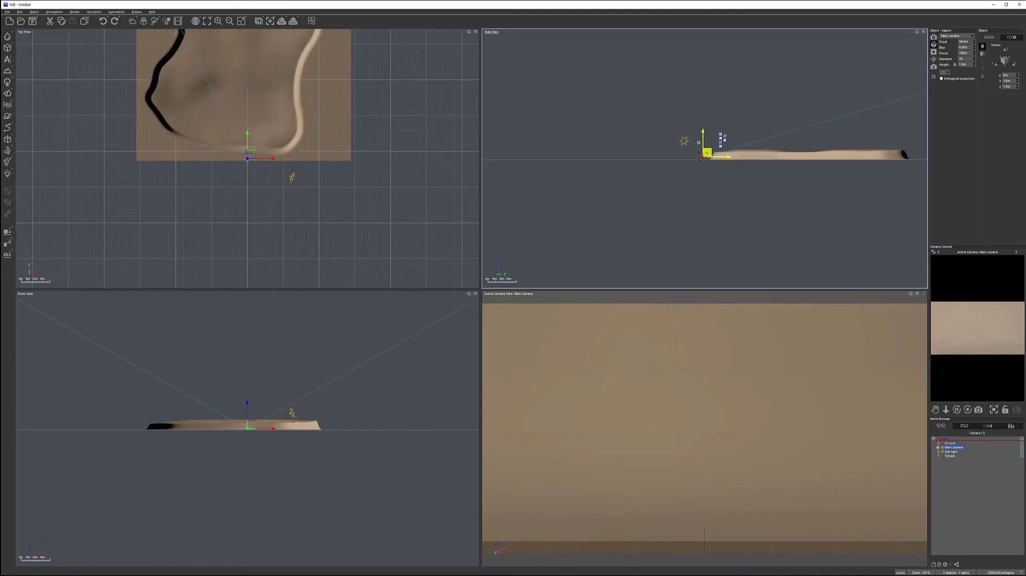
{"action": "left_click_drag", "start_coordinate": [647, 131], "coordinate": [573, 102]}
{"action": "left_click_drag", "start_coordinate": [956, 410], "coordinate": [956, 435]}
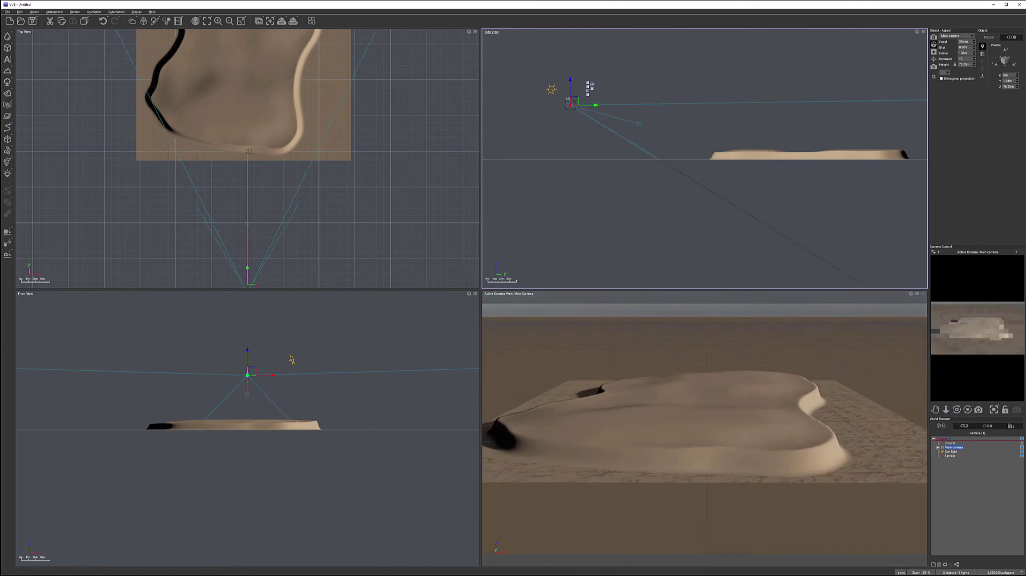
{"action": "left_click_drag", "start_coordinate": [571, 100], "coordinate": [569, 72]}
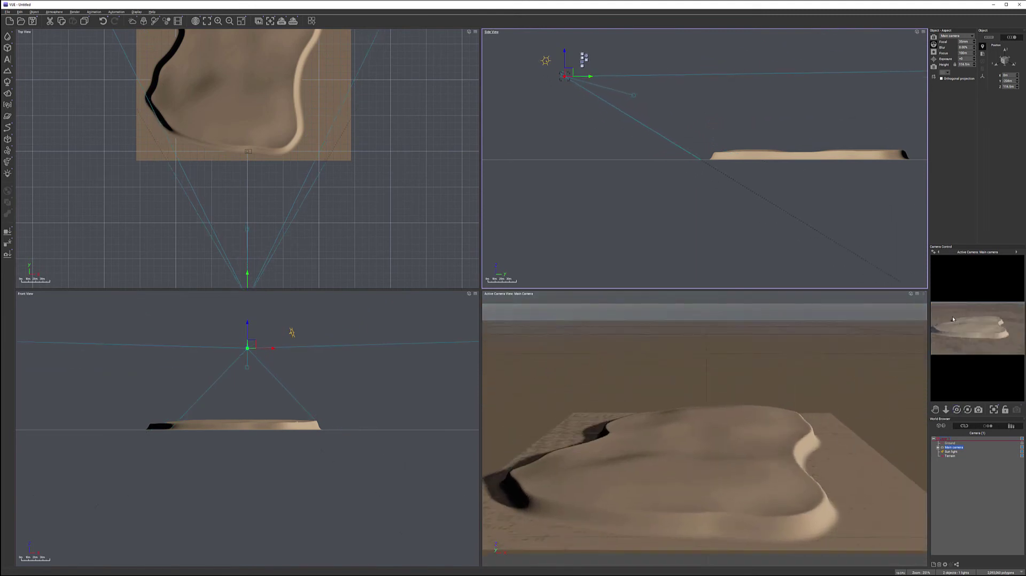
{"action": "left_click_drag", "start_coordinate": [956, 410], "coordinate": [957, 439]}
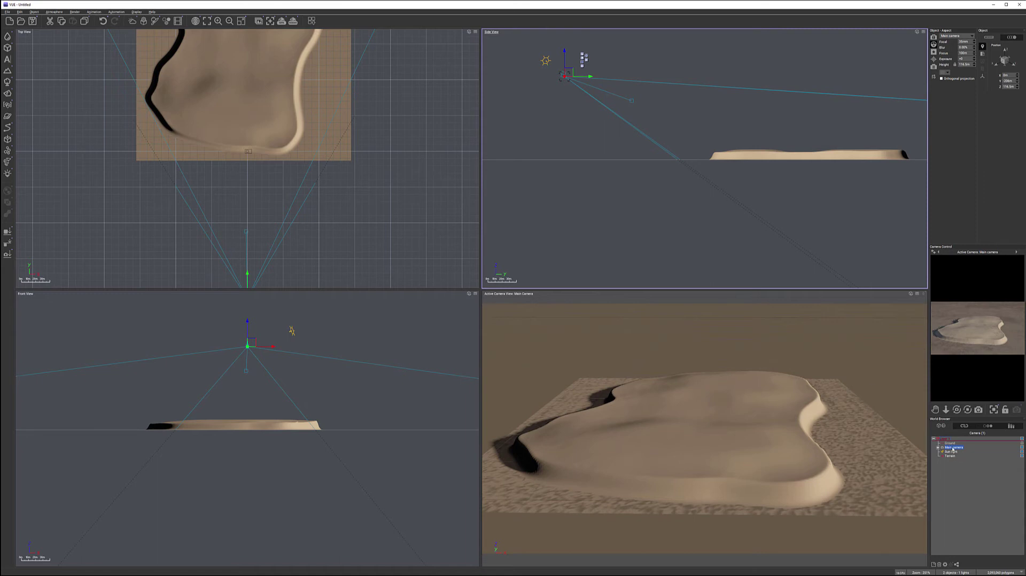
Switch off auto-exposure in the main camera's advanced options and accept the change
{"action": "double_click", "coordinate": [953, 447]}
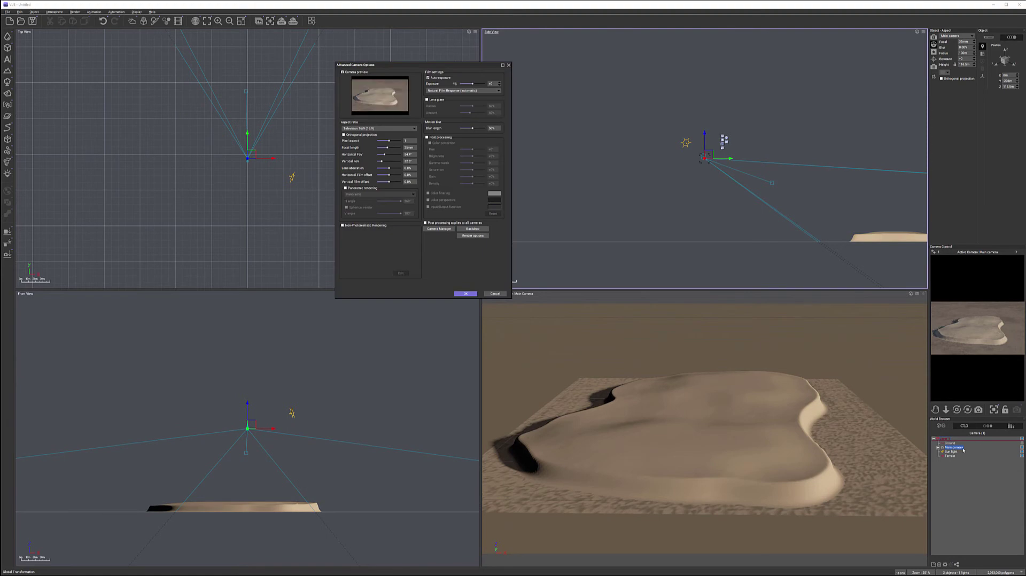
{"action": "left_click", "coordinate": [441, 78]}
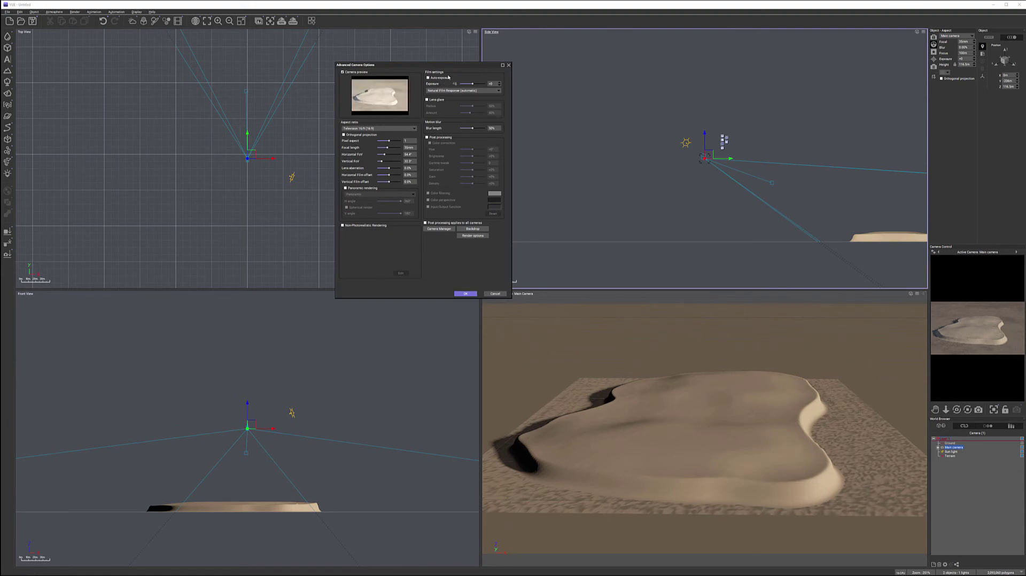
{"action": "left_click", "coordinate": [464, 293]}
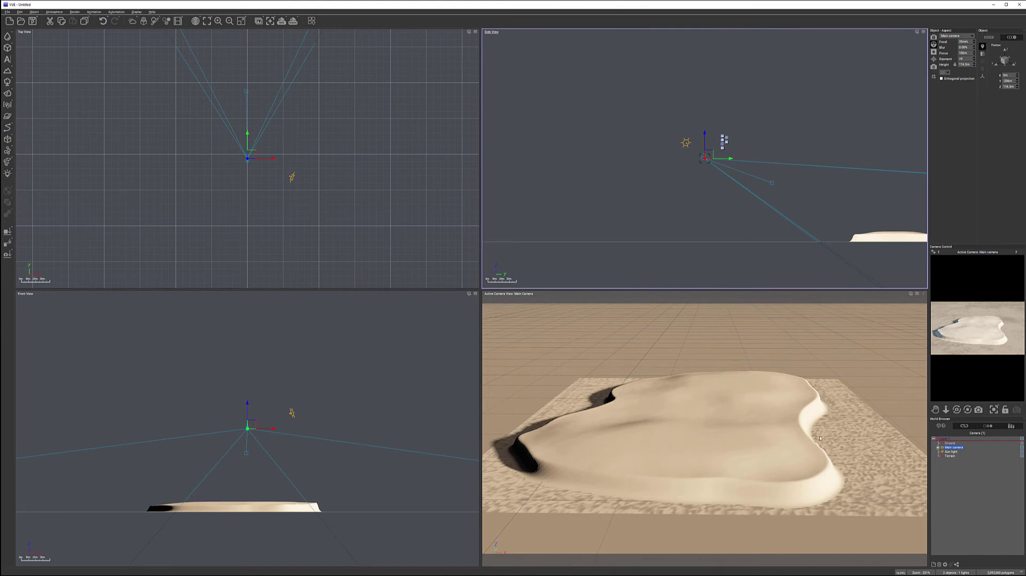
Browse the Landscapes materials for the terrain and try the Dry grass material on it
{"action": "left_click", "coordinate": [949, 455]}
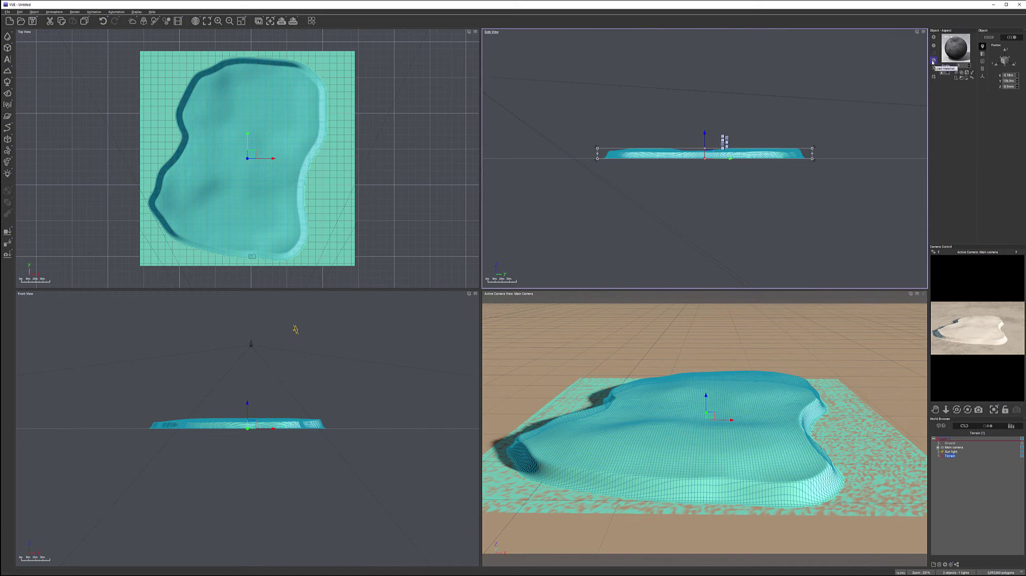
{"action": "left_click", "coordinate": [933, 61]}
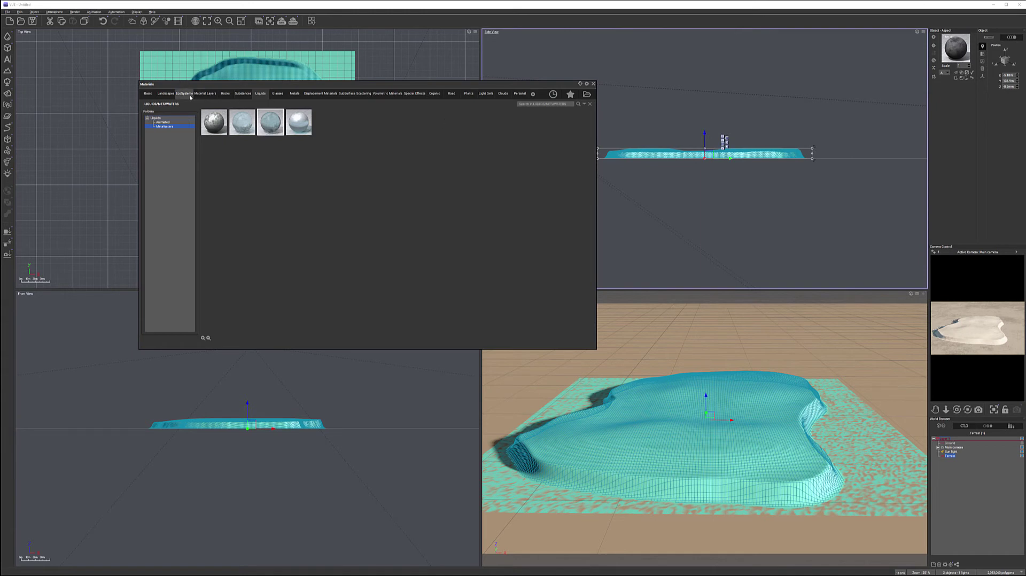
{"action": "left_click", "coordinate": [166, 94]}
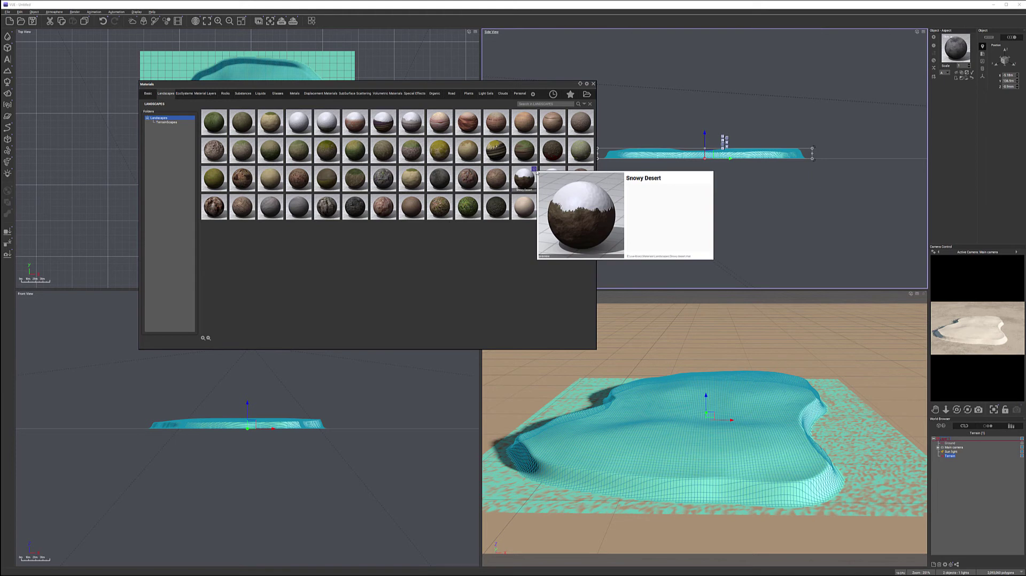
{"action": "mouse_move", "coordinate": [217, 122]}
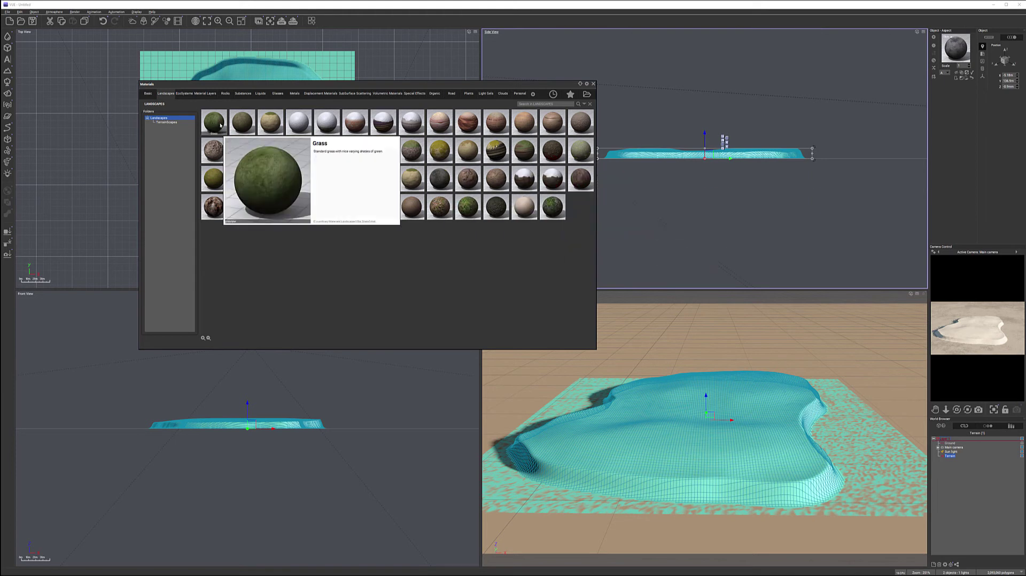
{"action": "mouse_move", "coordinate": [463, 213]}
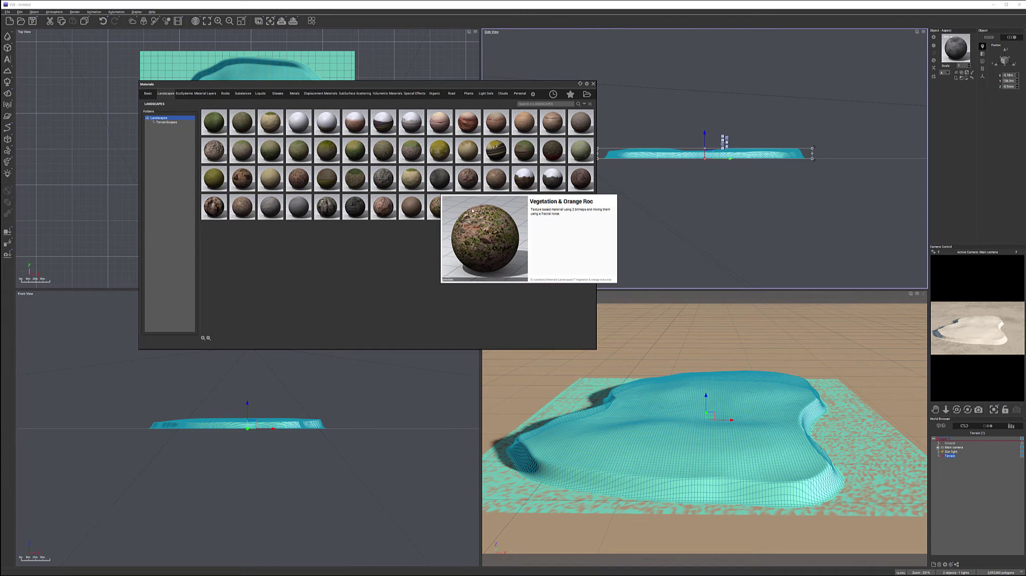
{"action": "mouse_move", "coordinate": [261, 155]}
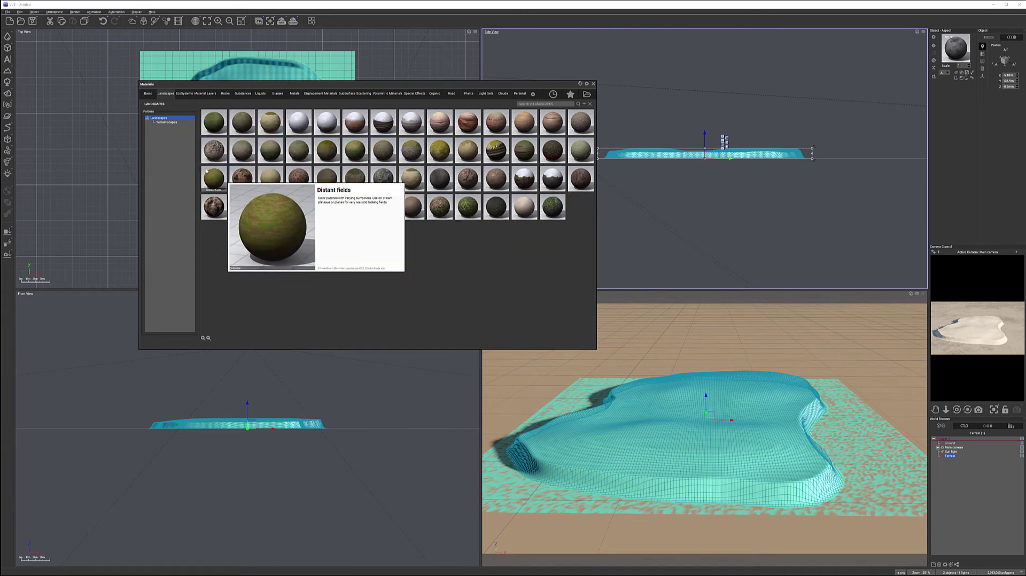
{"action": "mouse_move", "coordinate": [331, 156]}
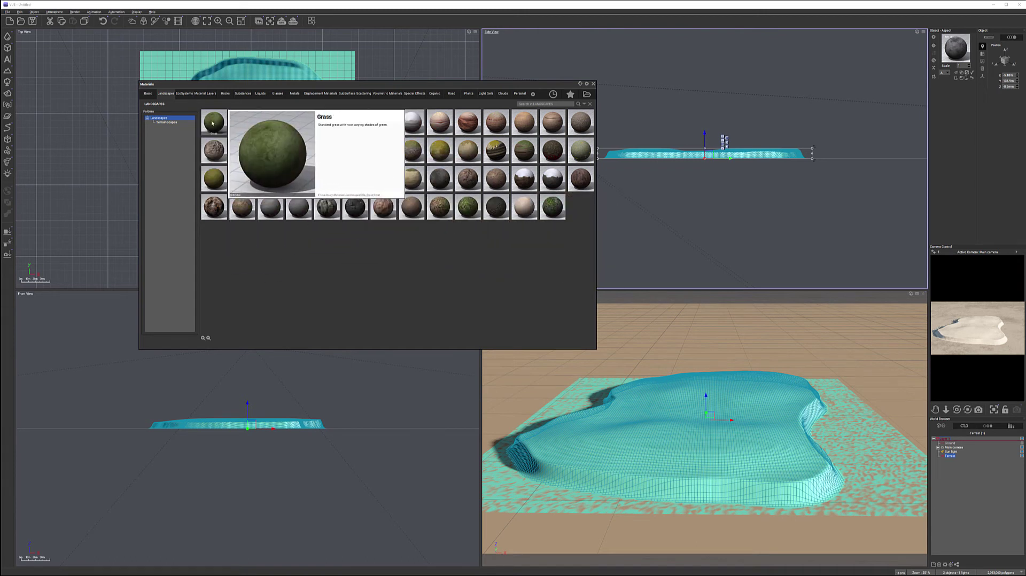
{"action": "mouse_move", "coordinate": [443, 151]}
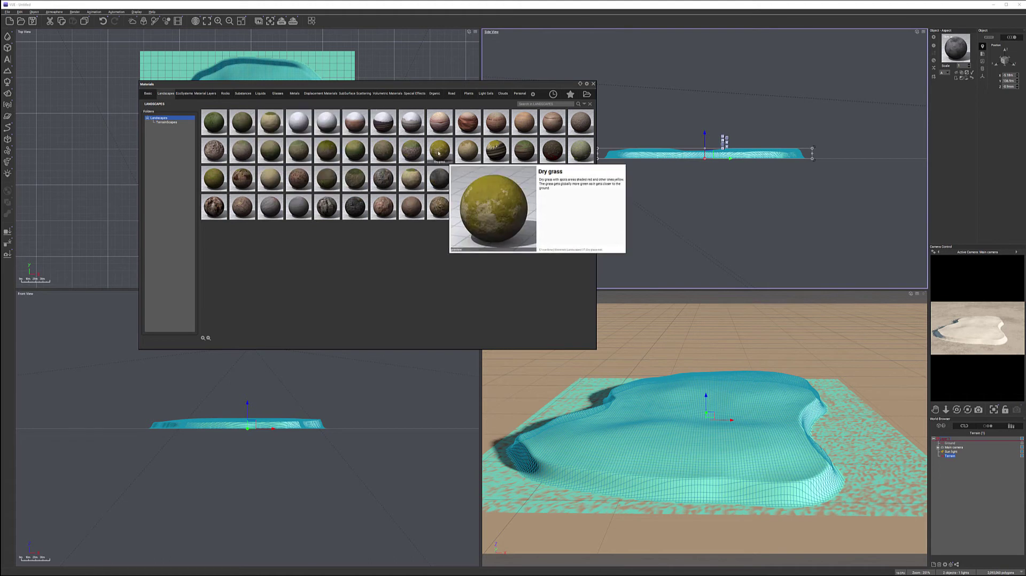
{"action": "double_click", "coordinate": [438, 152]}
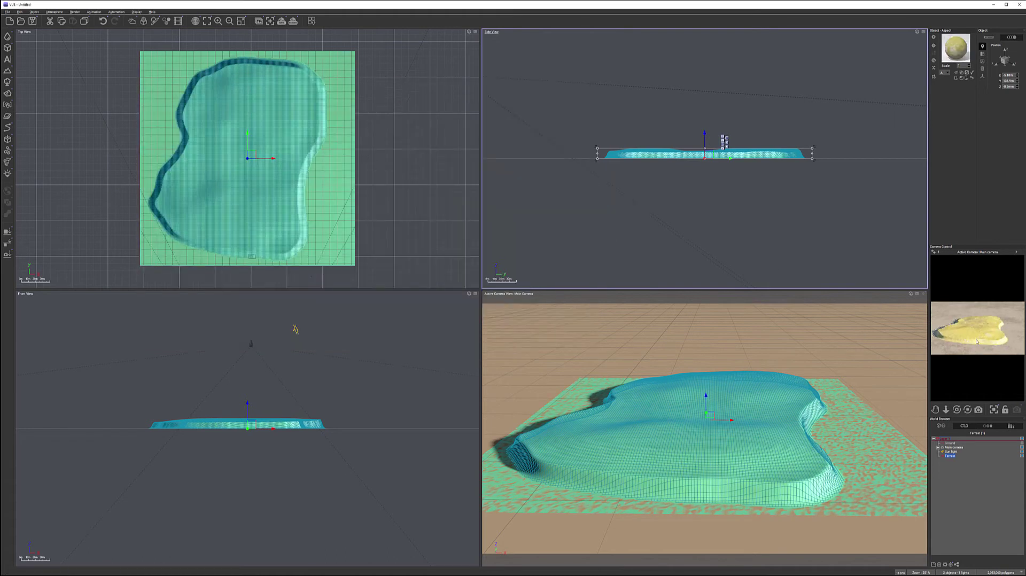
Try the Grass landscape material on the terrain and refresh the camera preview
{"action": "left_click", "coordinate": [934, 56]}
{"action": "double_click", "coordinate": [215, 122]}
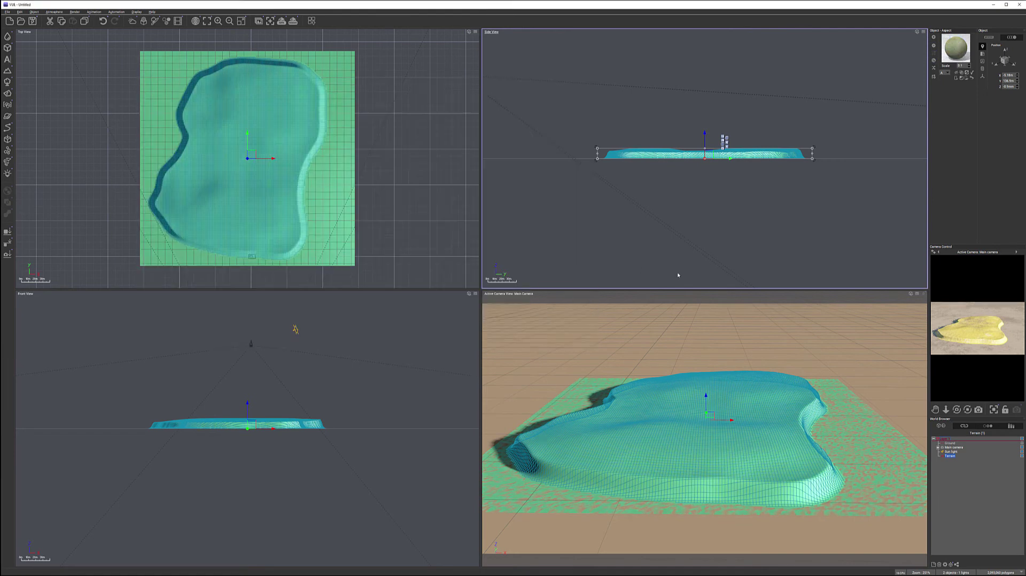
{"action": "right_click", "coordinate": [992, 333]}
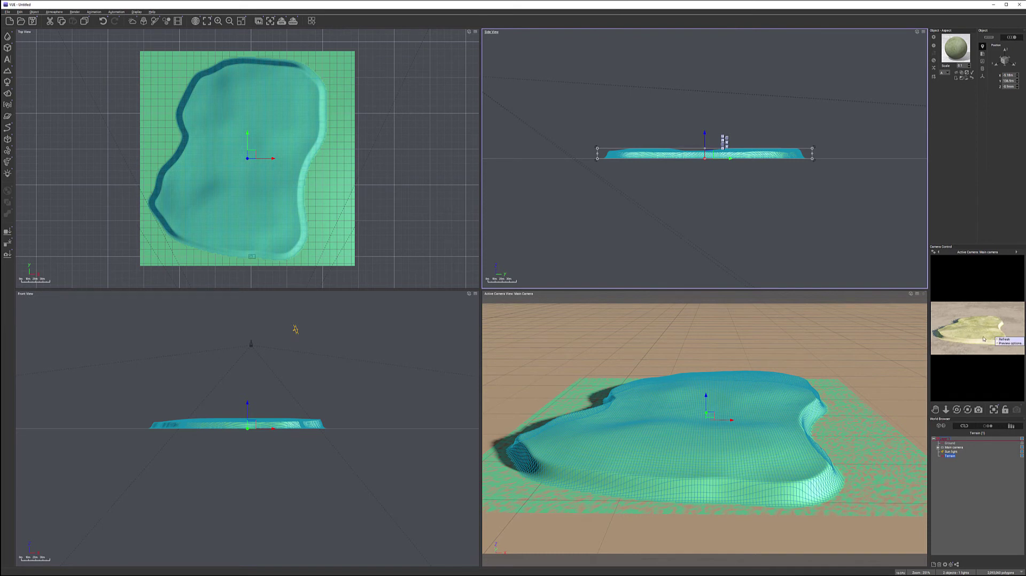
{"action": "left_click", "coordinate": [1004, 339]}
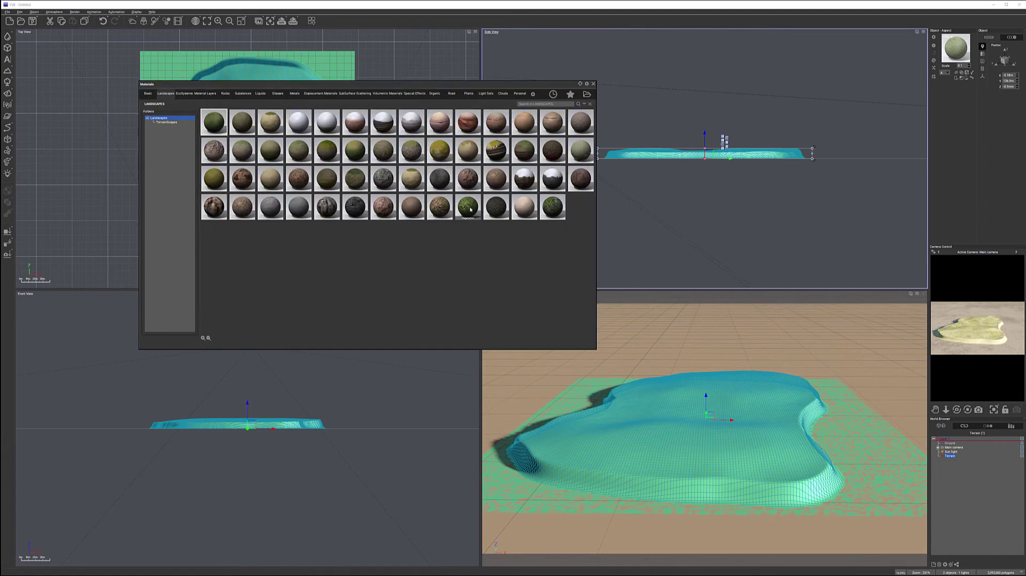
Try a dense green vegetation material from Landscapes on the terrain and render a test image with the current render options
{"action": "double_click", "coordinate": [535, 209]}
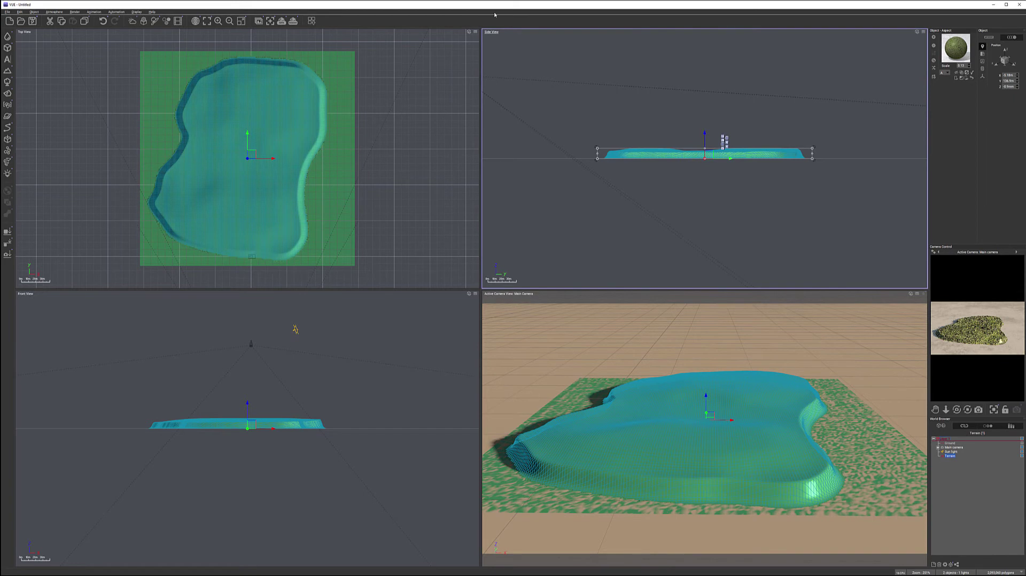
{"action": "right_click", "coordinate": [294, 22]}
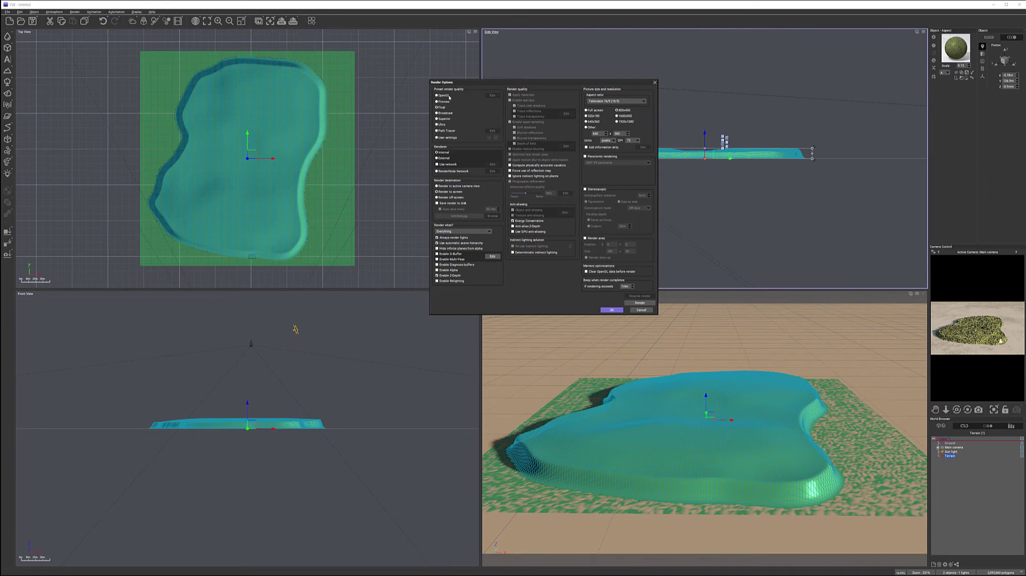
{"action": "left_click", "coordinate": [621, 310]}
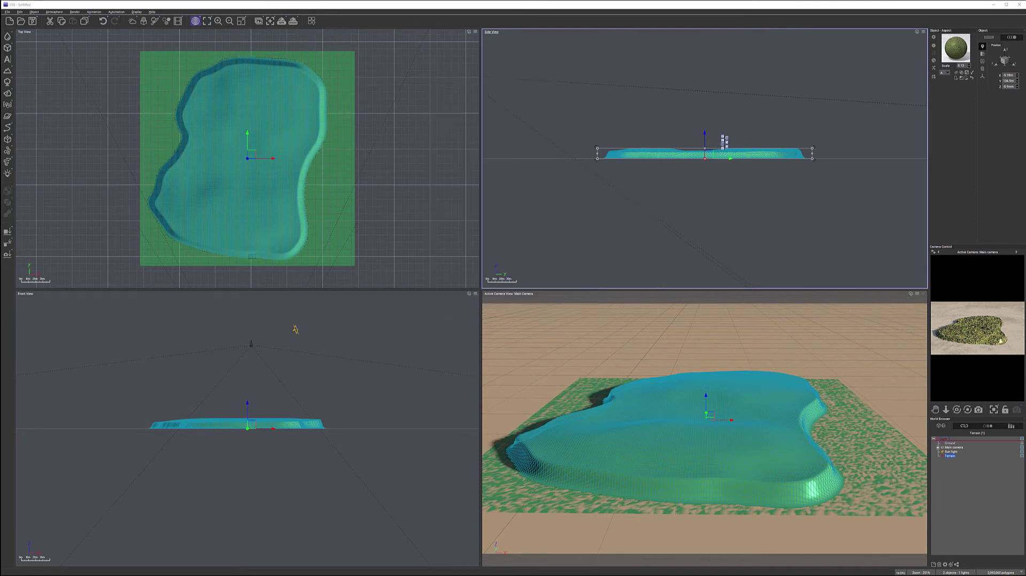
{"action": "left_click", "coordinate": [293, 23]}
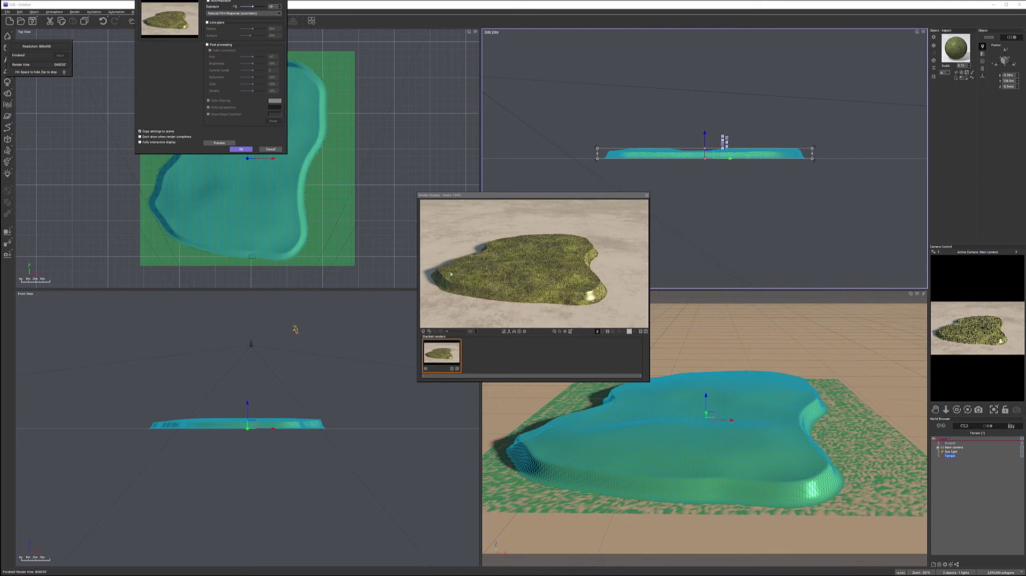
{"action": "left_click", "coordinate": [241, 149]}
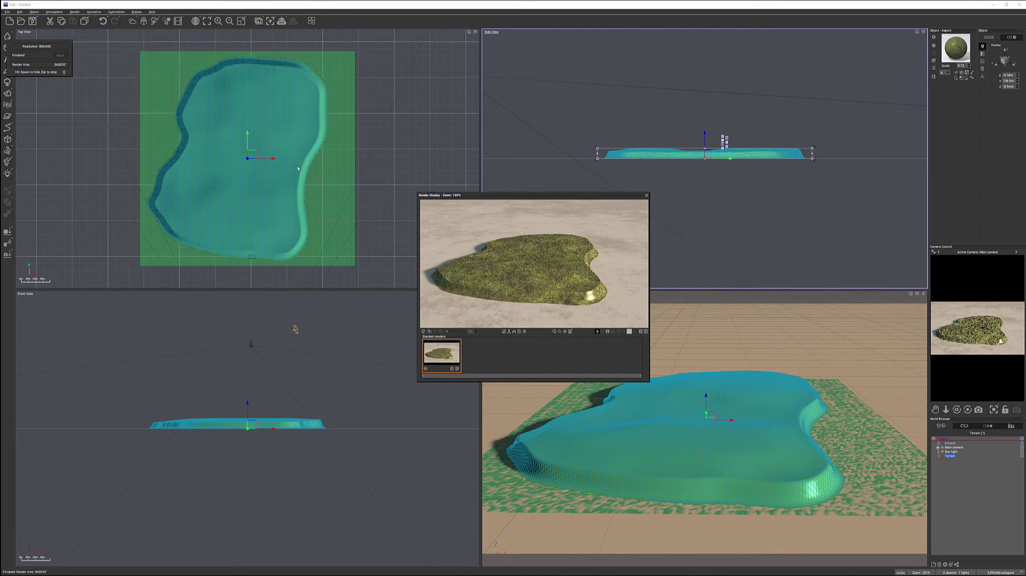
{"action": "left_click", "coordinate": [646, 195]}
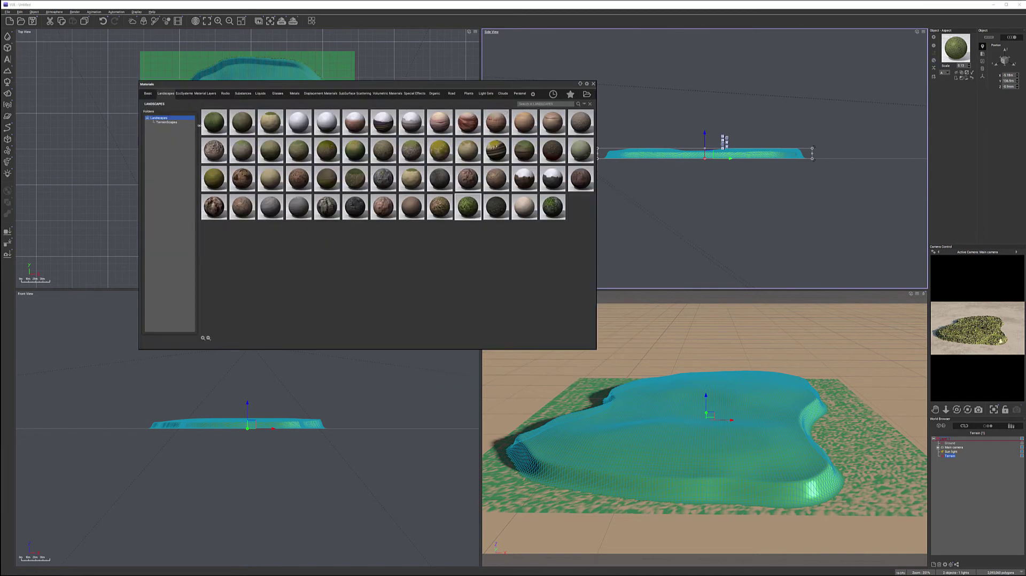
Apply the Grass landscape material to the terrain with its scale at 1 and its highlight global intensity and size at 0%
{"action": "double_click", "coordinate": [216, 123]}
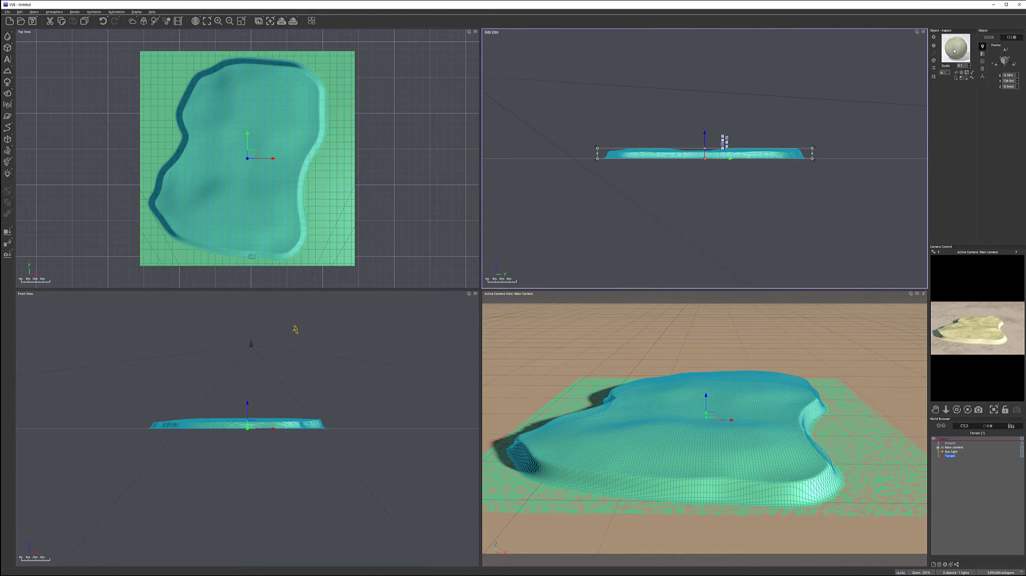
{"action": "double_click", "coordinate": [954, 51]}
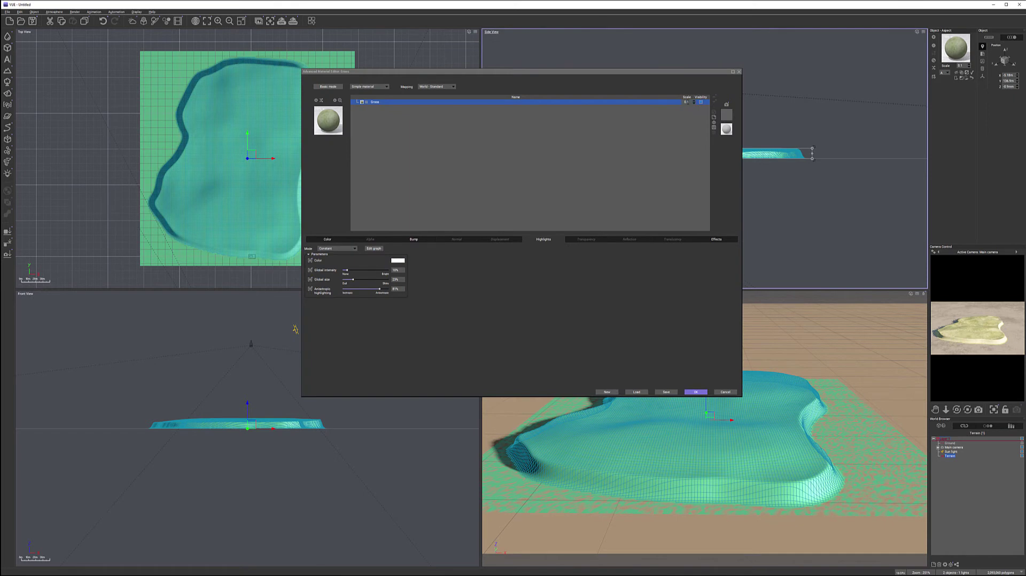
{"action": "left_click", "coordinate": [688, 102]}
{"action": "left_click", "coordinate": [687, 101]}
{"action": "left_click_drag", "start_coordinate": [370, 279], "coordinate": [345, 270]}
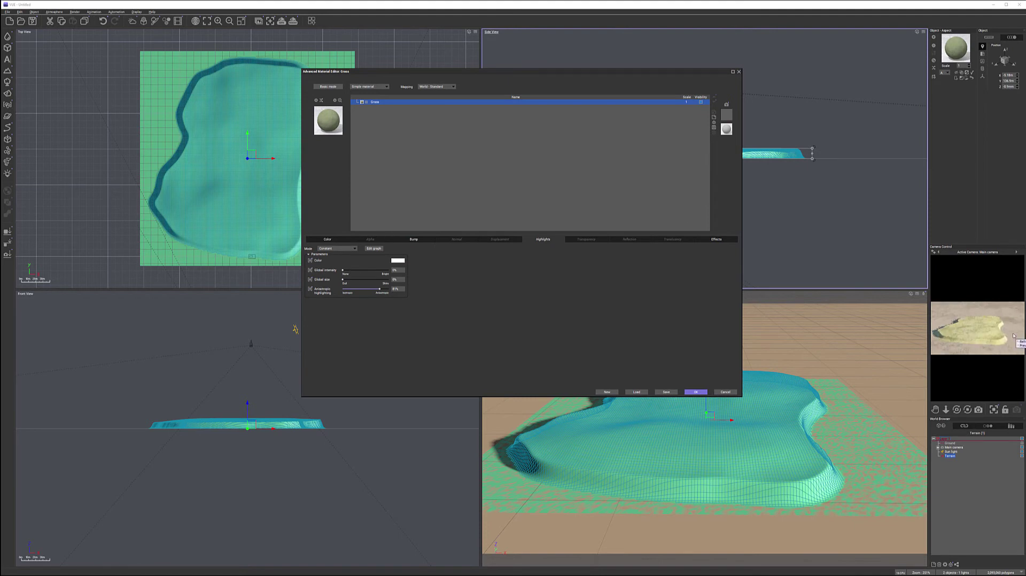
Set the overall color of the Grass material to a bright yellow-green
{"action": "left_click", "coordinate": [327, 238]}
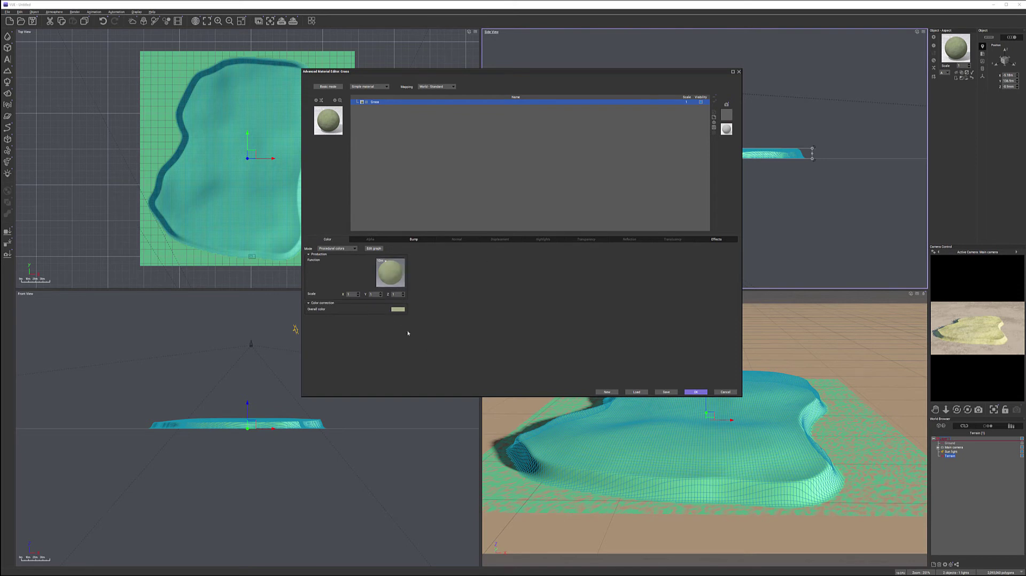
{"action": "left_click", "coordinate": [397, 308]}
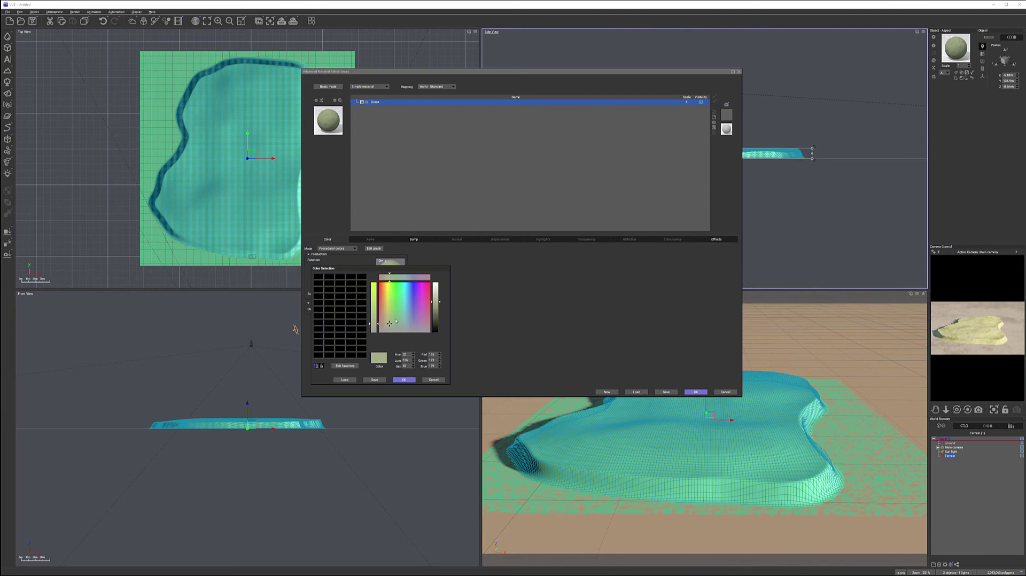
{"action": "left_click", "coordinate": [390, 310]}
{"action": "mouse_move", "coordinate": [439, 304]}
{"action": "left_mouse_down"}
{"action": "mouse_move", "coordinate": [438, 326]}
{"action": "mouse_move", "coordinate": [439, 310]}
{"action": "left_mouse_up"}
{"action": "left_click", "coordinate": [402, 380]}
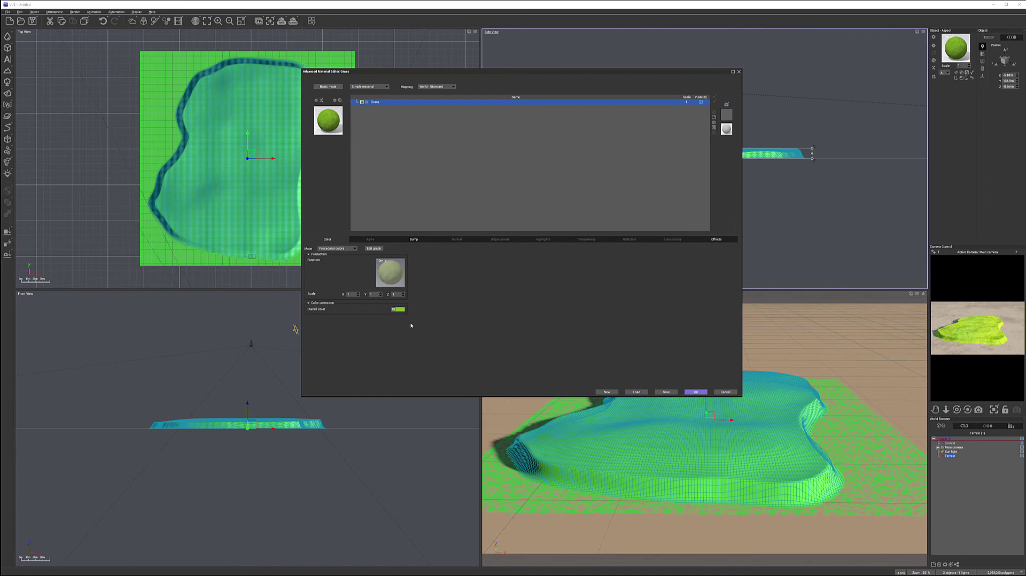
Tone the Grass material's overall color down to a darker, less saturated green
{"action": "left_click", "coordinate": [397, 308]}
{"action": "left_click_drag", "start_coordinate": [396, 305], "coordinate": [396, 310]}
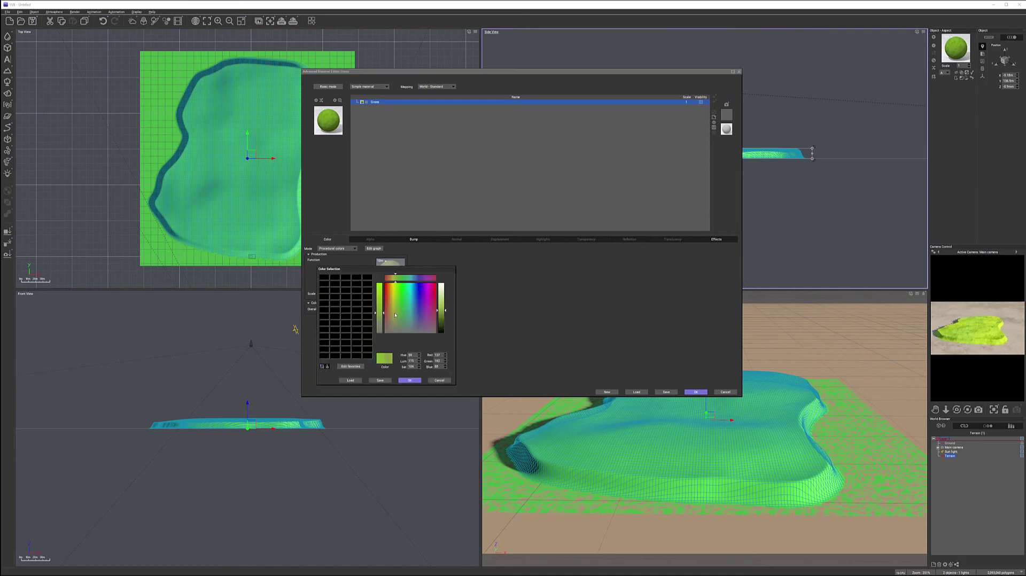
{"action": "left_click_drag", "start_coordinate": [441, 305], "coordinate": [445, 313]}
{"action": "left_click", "coordinate": [409, 380]}
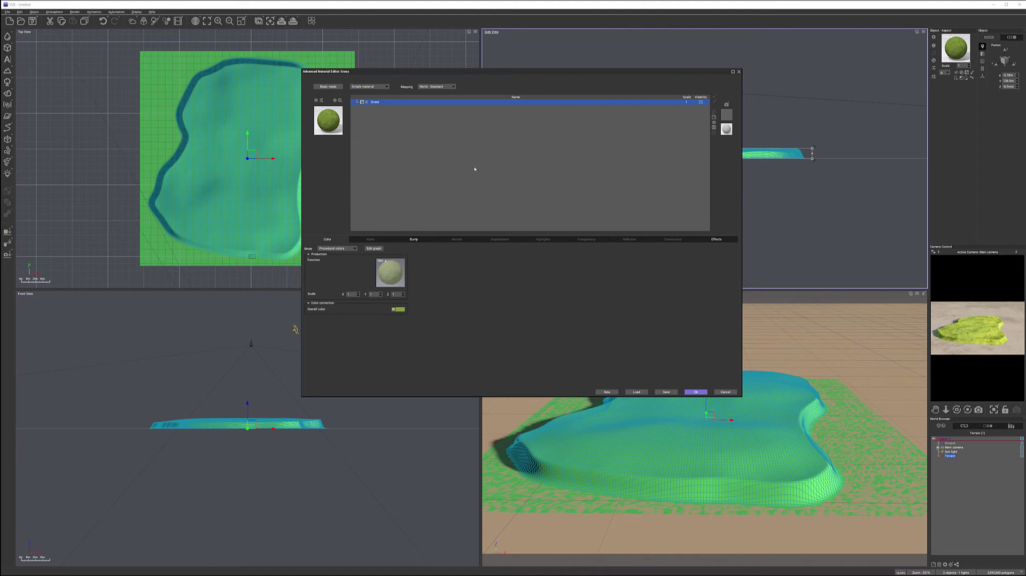
{"action": "double_click", "coordinate": [333, 117]}
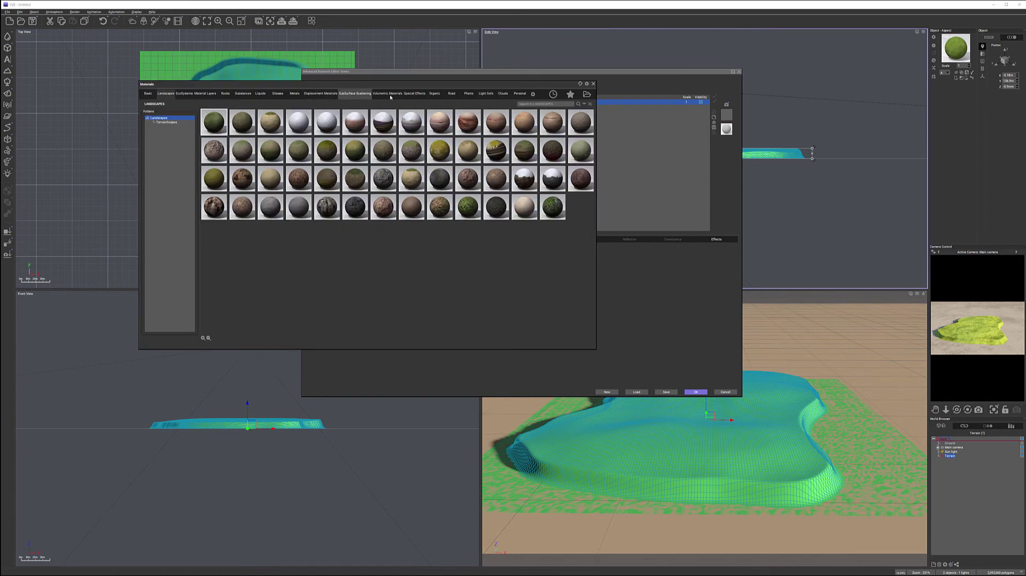
{"action": "left_click", "coordinate": [519, 94]}
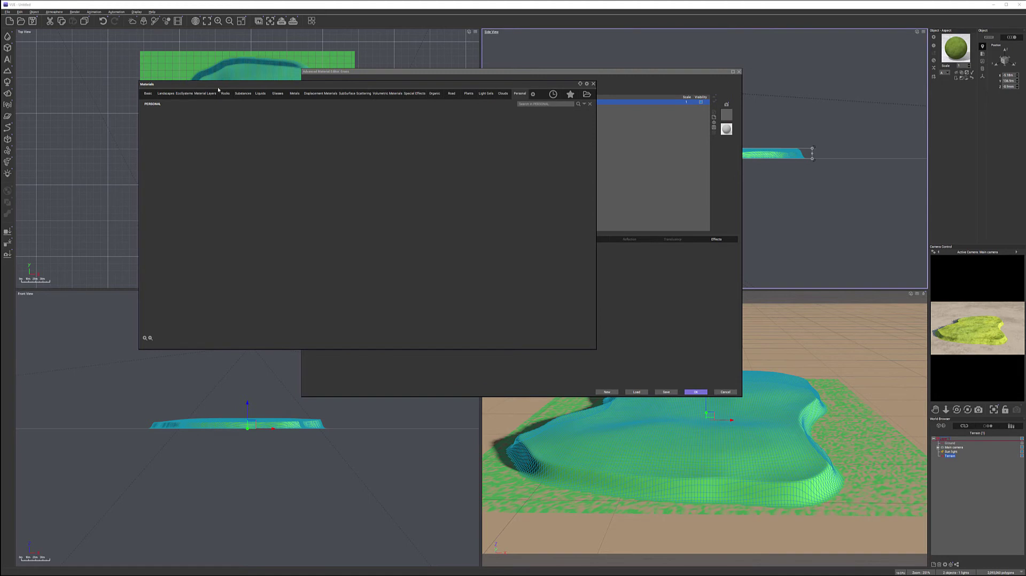
{"action": "left_click", "coordinate": [165, 93]}
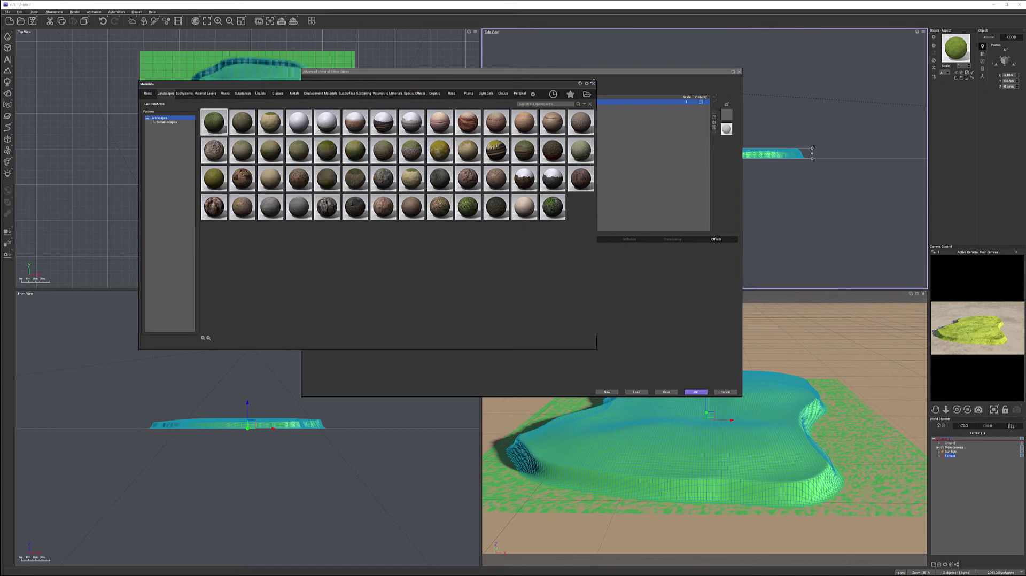
{"action": "left_click", "coordinate": [593, 84]}
Set the overall color of the Grass material to a dark olive green using the color spectrum
{"action": "left_click", "coordinate": [398, 309]}
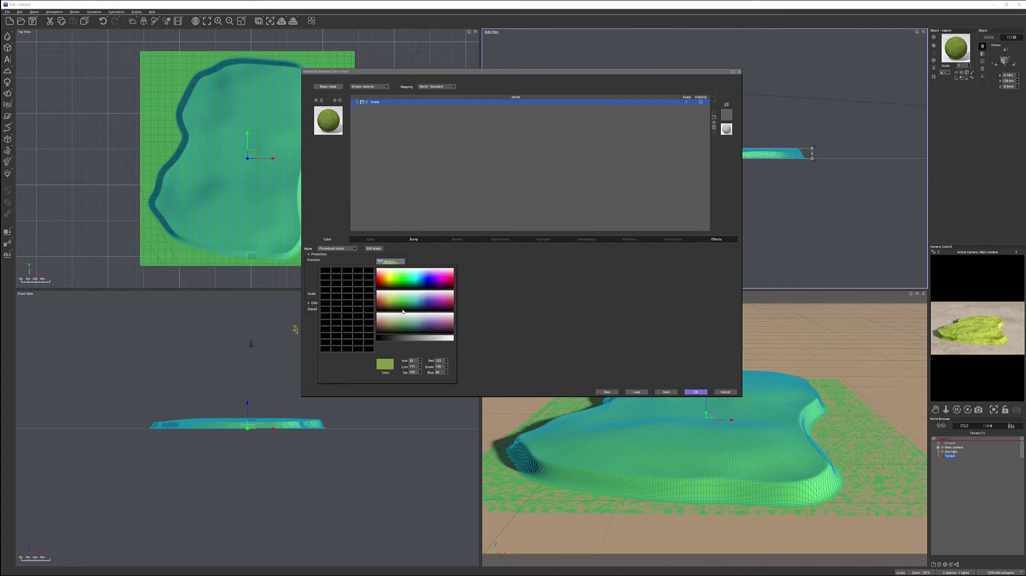
{"action": "left_click_drag", "start_coordinate": [443, 317], "coordinate": [393, 320]}
{"action": "left_click", "coordinate": [397, 321]}
{"action": "left_click", "coordinate": [407, 378]}
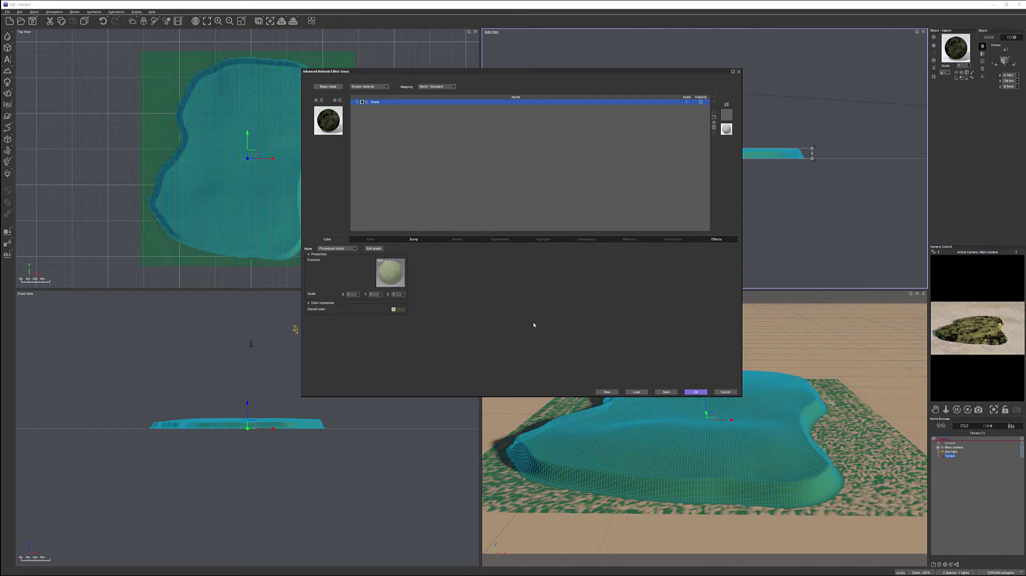
Switch the Grass material's color mode to Natural grain and reset its overall color
{"action": "left_click", "coordinate": [355, 249]}
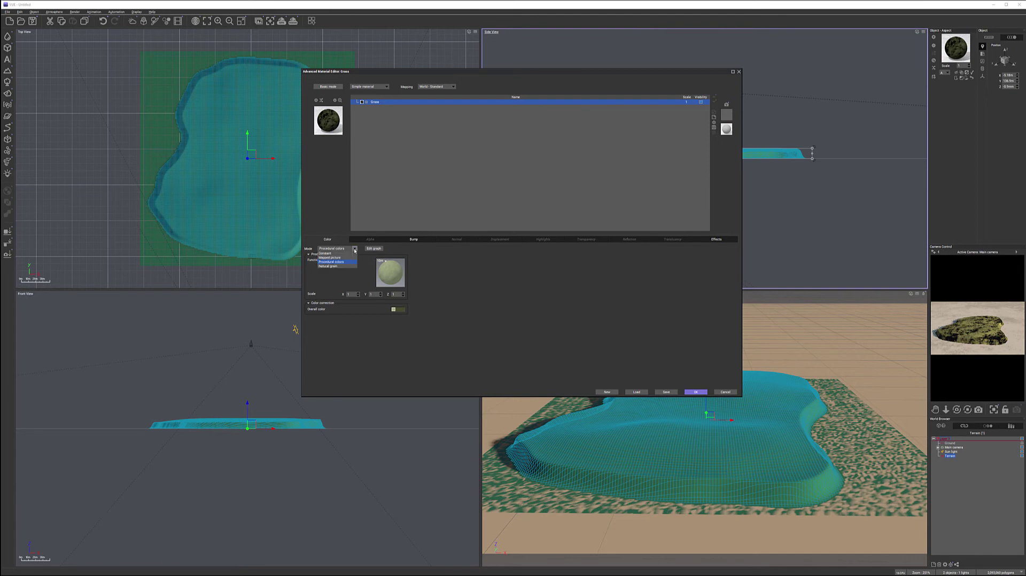
{"action": "left_click", "coordinate": [334, 267]}
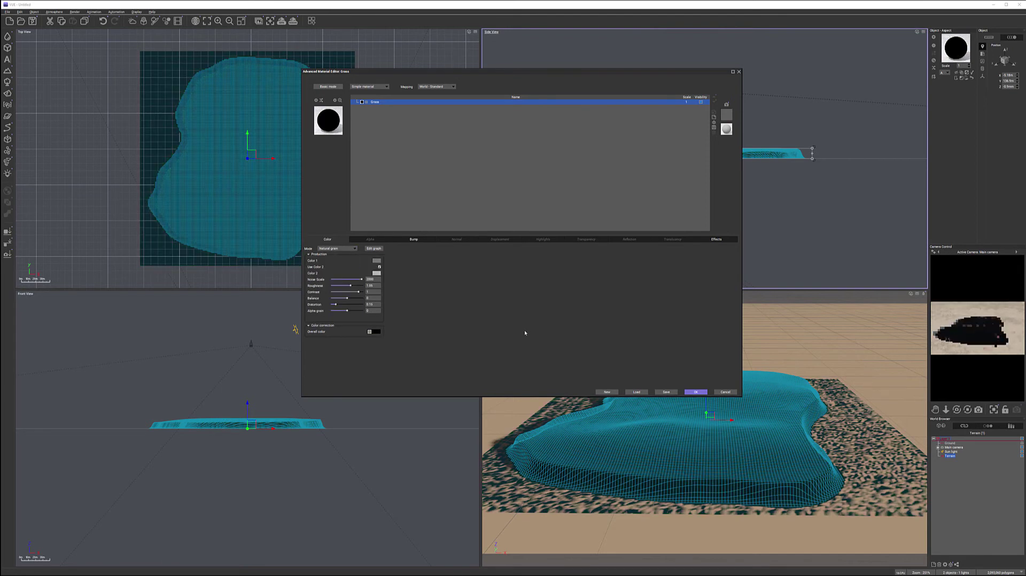
{"action": "right_click", "coordinate": [380, 333]}
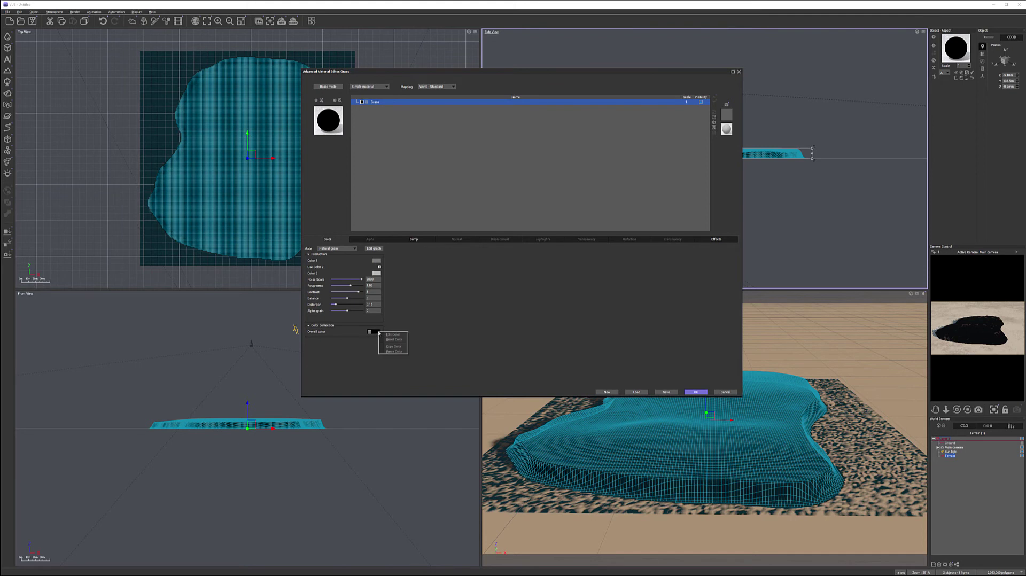
{"action": "left_click", "coordinate": [395, 340]}
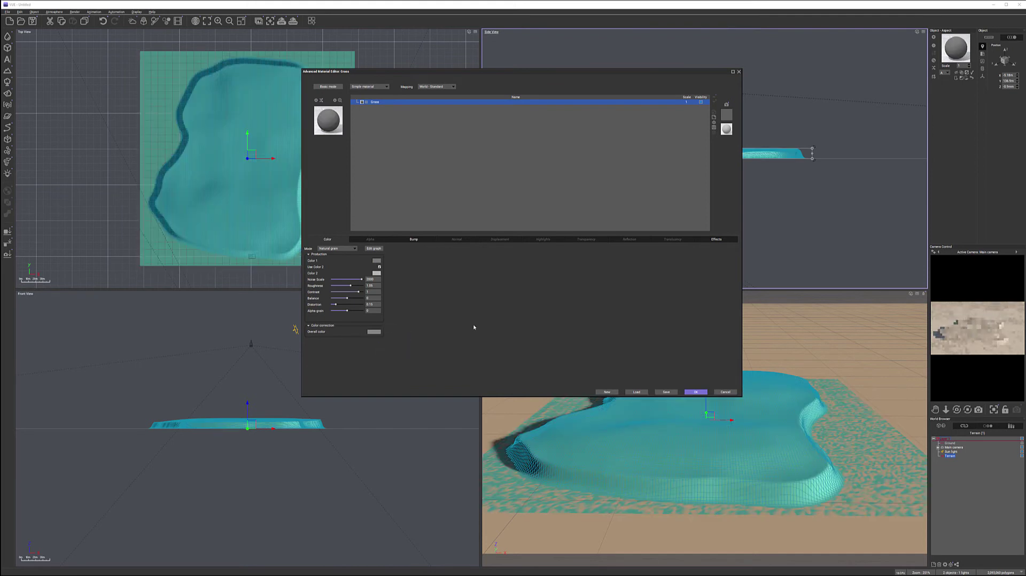
Set the Grass material's Color 1 to a muted olive green and Color 2 to a dark green
{"action": "left_click", "coordinate": [377, 261]}
{"action": "left_click", "coordinate": [373, 270]}
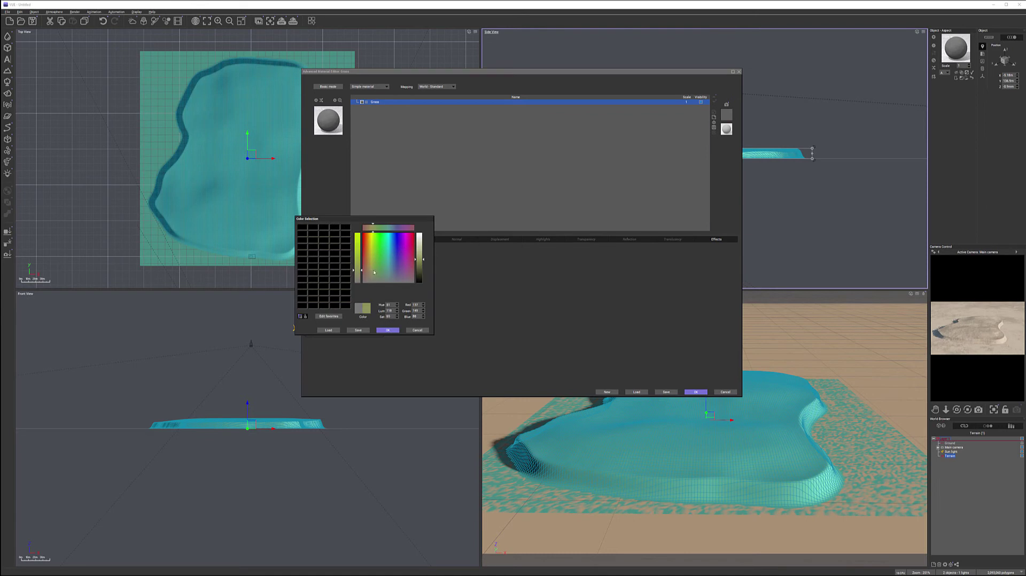
{"action": "left_click", "coordinate": [388, 330]}
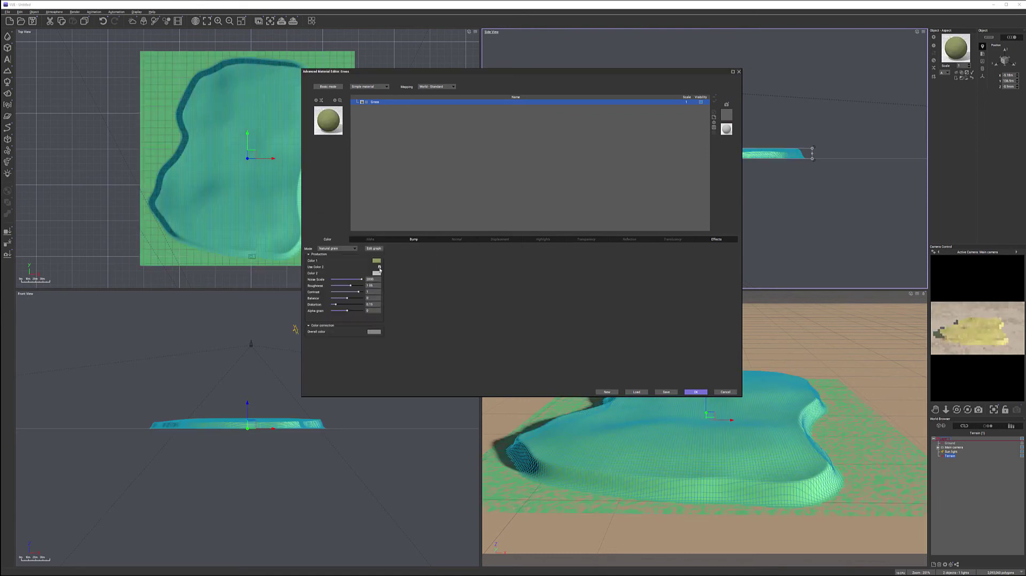
{"action": "left_click", "coordinate": [377, 273]}
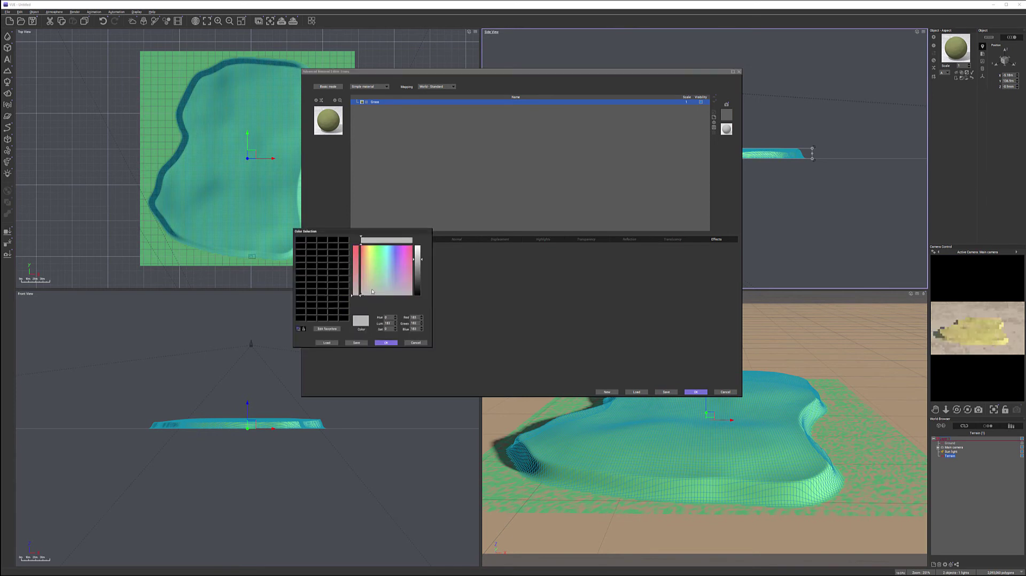
{"action": "mouse_move", "coordinate": [418, 277]}
{"action": "left_mouse_down"}
{"action": "mouse_move", "coordinate": [417, 286]}
{"action": "mouse_move", "coordinate": [374, 278]}
{"action": "left_mouse_up"}
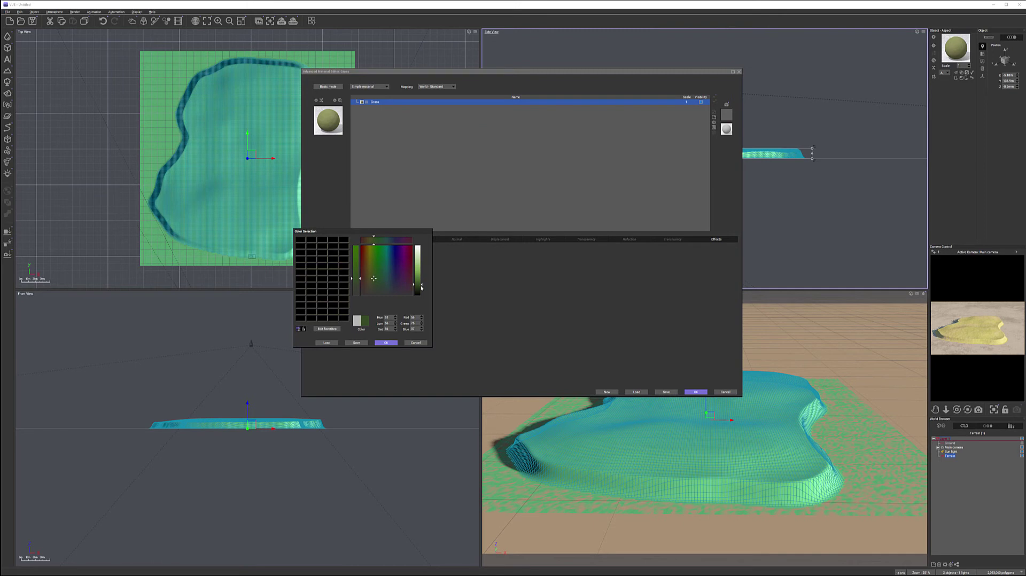
{"action": "left_click", "coordinate": [386, 342]}
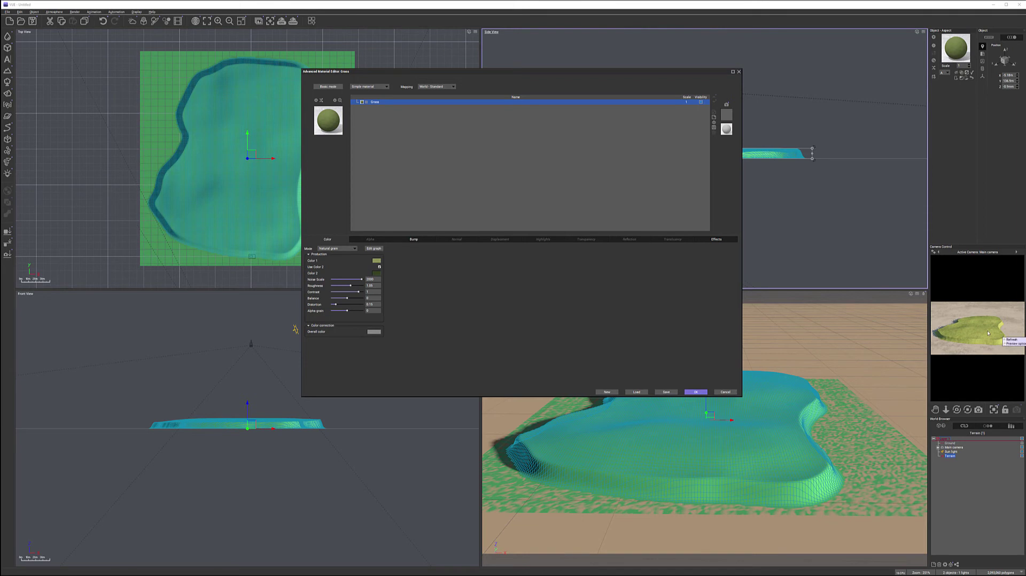
Set the bump depth of the Grass material to 0.3
{"action": "left_click", "coordinate": [413, 239]}
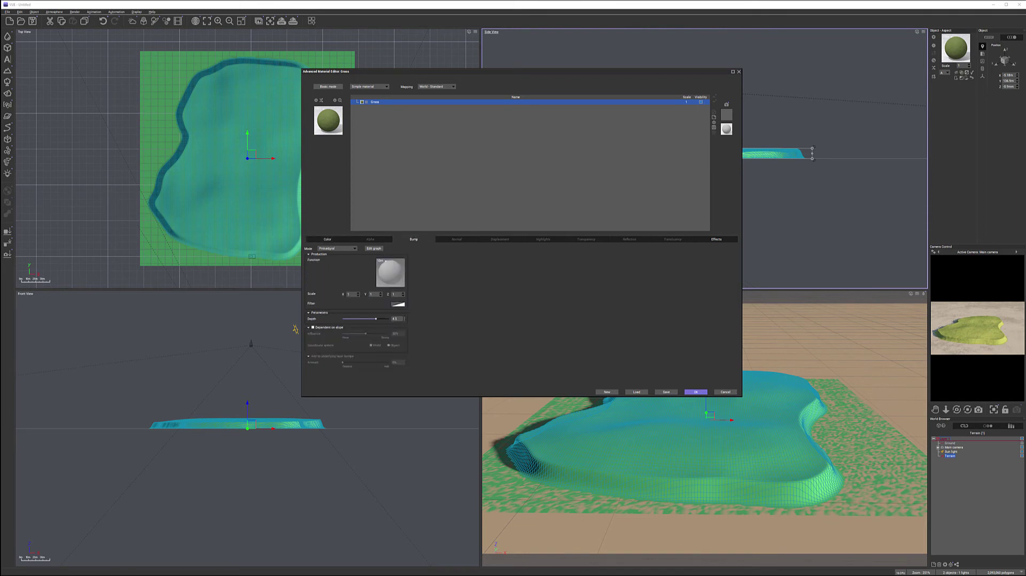
{"action": "left_click", "coordinate": [404, 319]}
{"action": "type", "text": "3"}
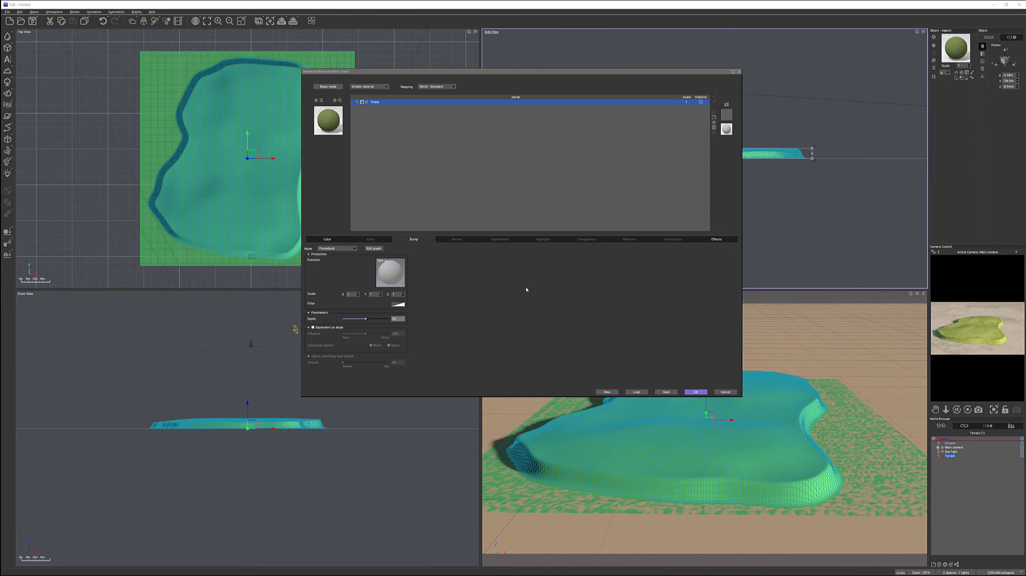
{"action": "key", "text": "Return"}
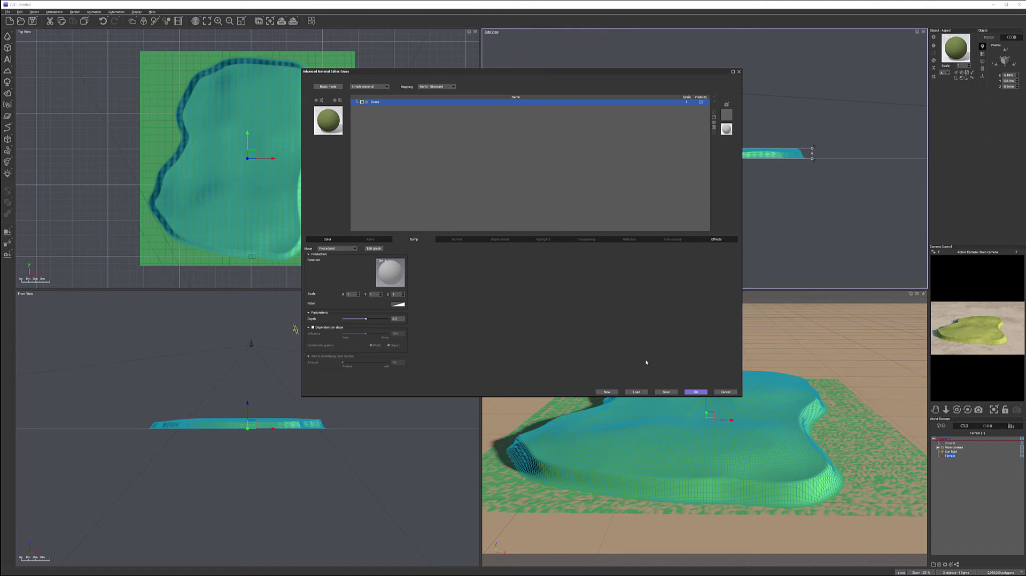
{"action": "left_click", "coordinate": [698, 392]}
Add a new layer above Grass and name it Grass patches
{"action": "left_click", "coordinate": [713, 119]}
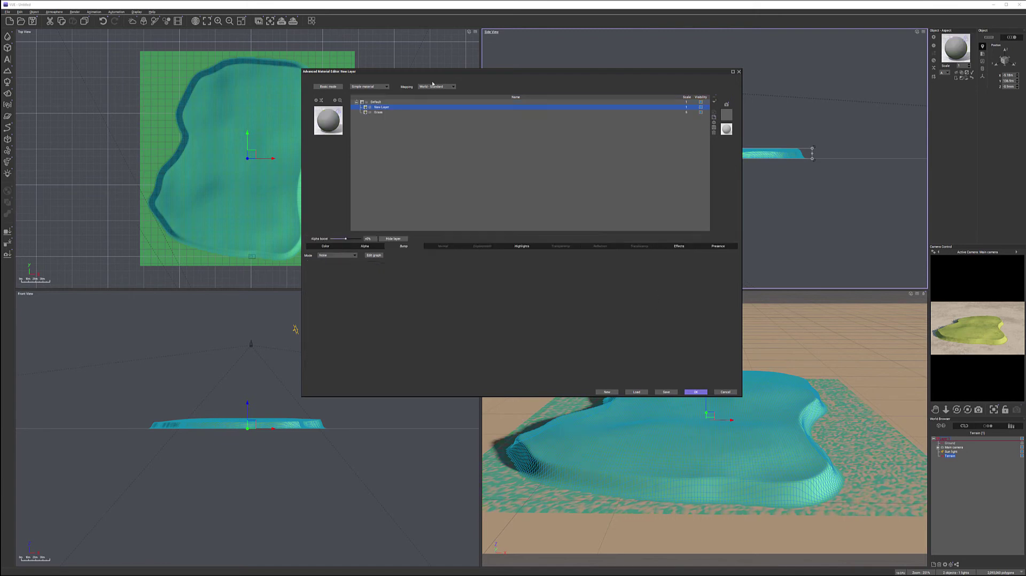
{"action": "double_click", "coordinate": [382, 107]}
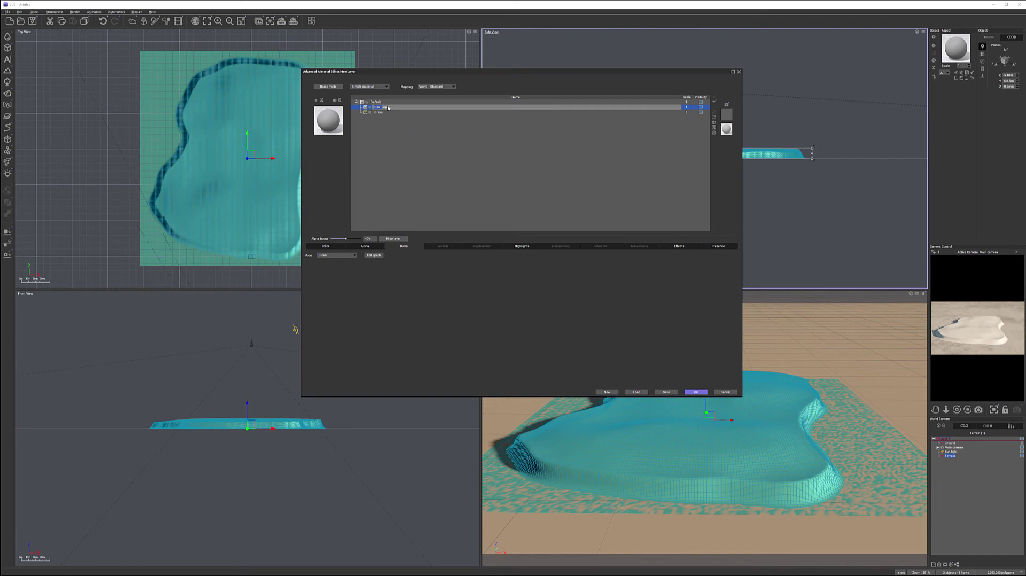
{"action": "left_click_drag", "start_coordinate": [392, 108], "coordinate": [368, 107]}
{"action": "type", "text": "Grass patches"}
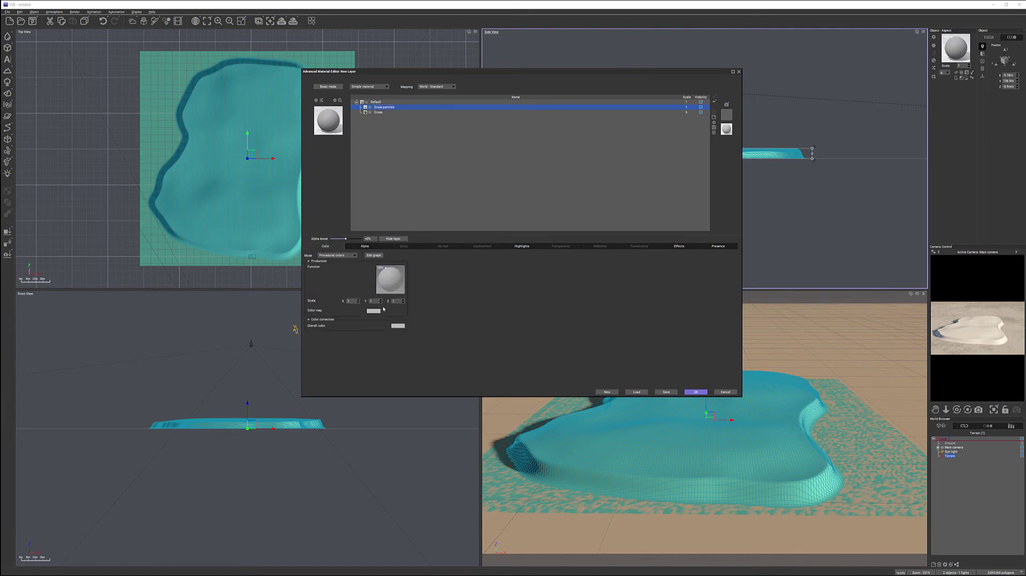
Give the Grass patches layer Natural grain coloring with a medium green Color 1 and a dark green Color 2
{"action": "left_click", "coordinate": [355, 256]}
{"action": "left_click", "coordinate": [342, 273]}
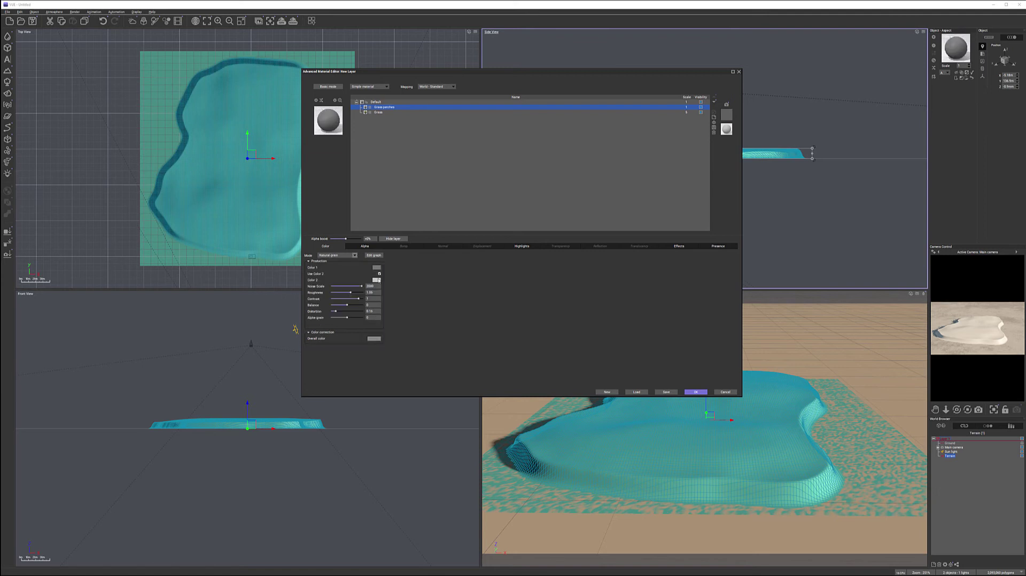
{"action": "left_click", "coordinate": [377, 267]}
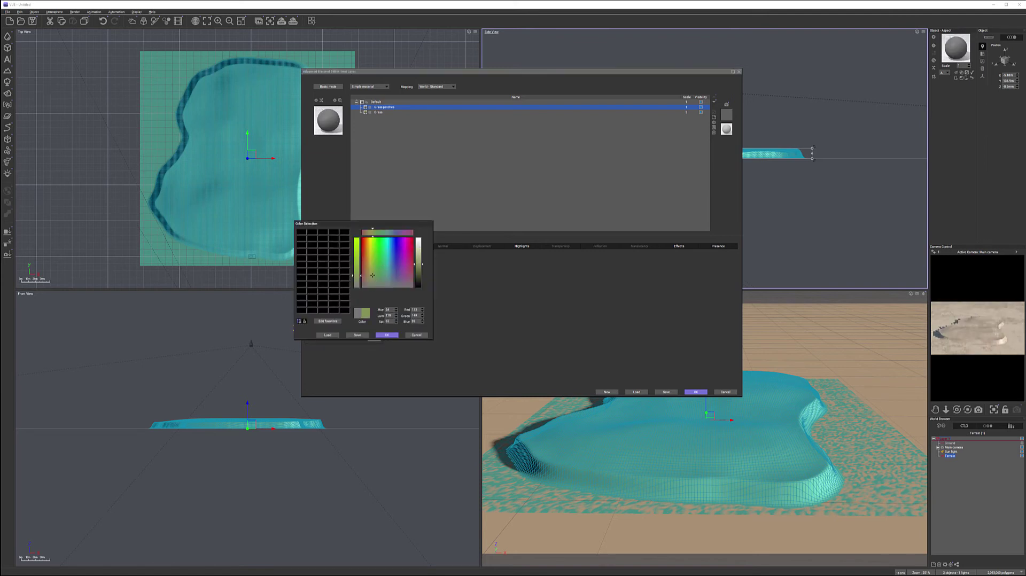
{"action": "left_click", "coordinate": [396, 335]}
{"action": "left_click", "coordinate": [378, 278]}
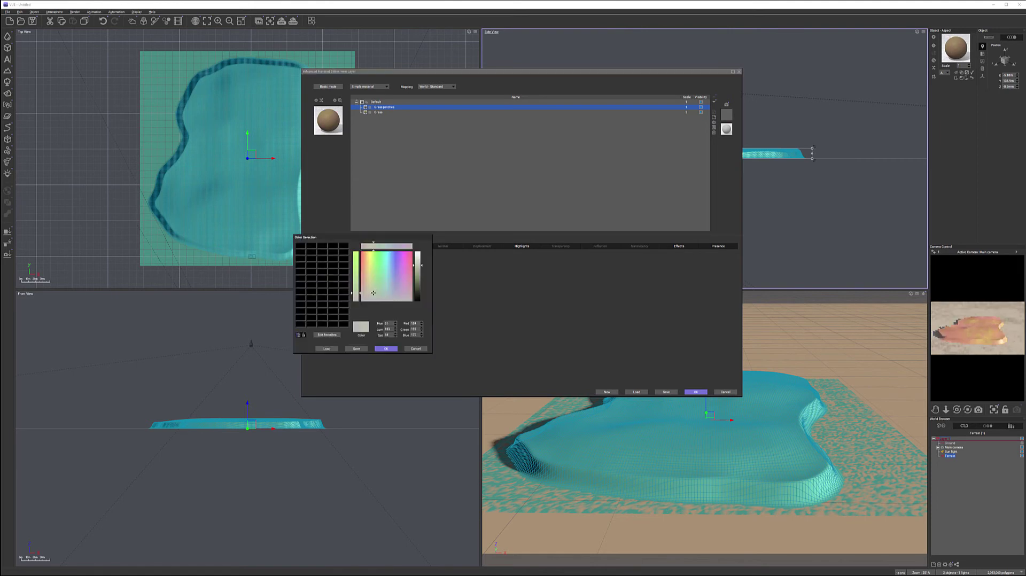
{"action": "left_click_drag", "start_coordinate": [419, 277], "coordinate": [419, 297]}
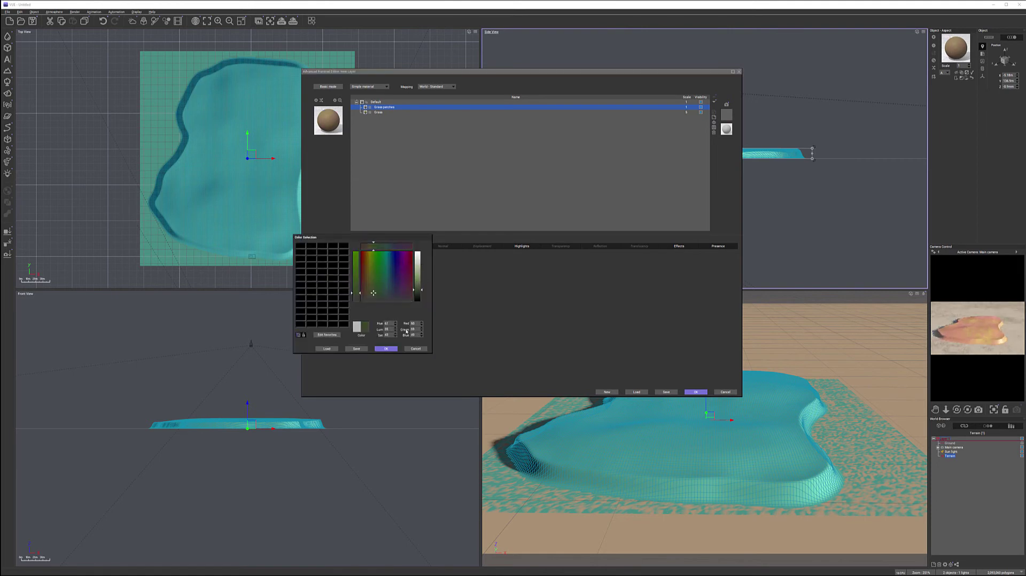
{"action": "left_click", "coordinate": [385, 348]}
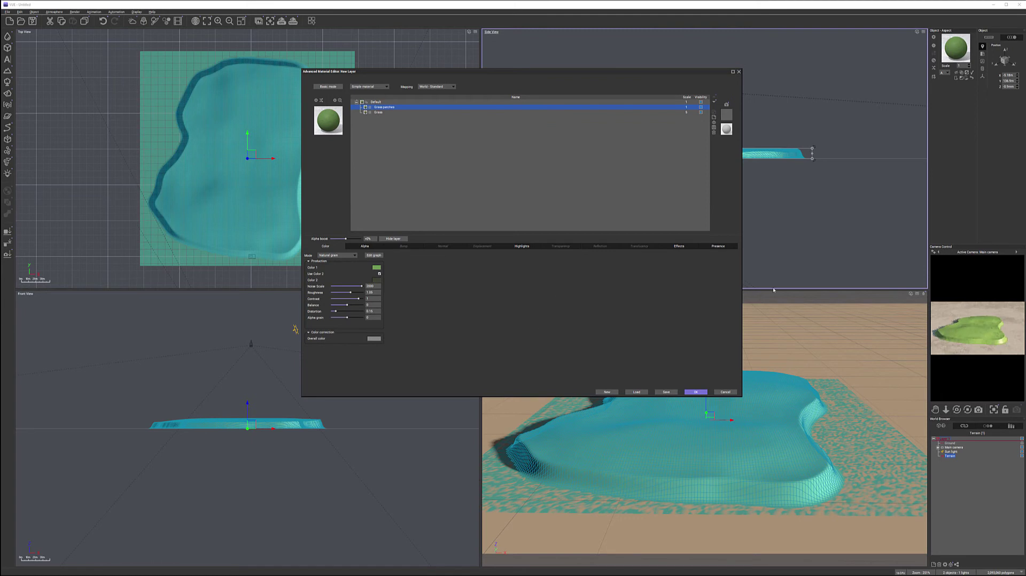
Assign a high-contrast, patchy black-and-white function from the Fractals collection to the Grass patches layer's alpha
{"action": "left_click", "coordinate": [522, 245]}
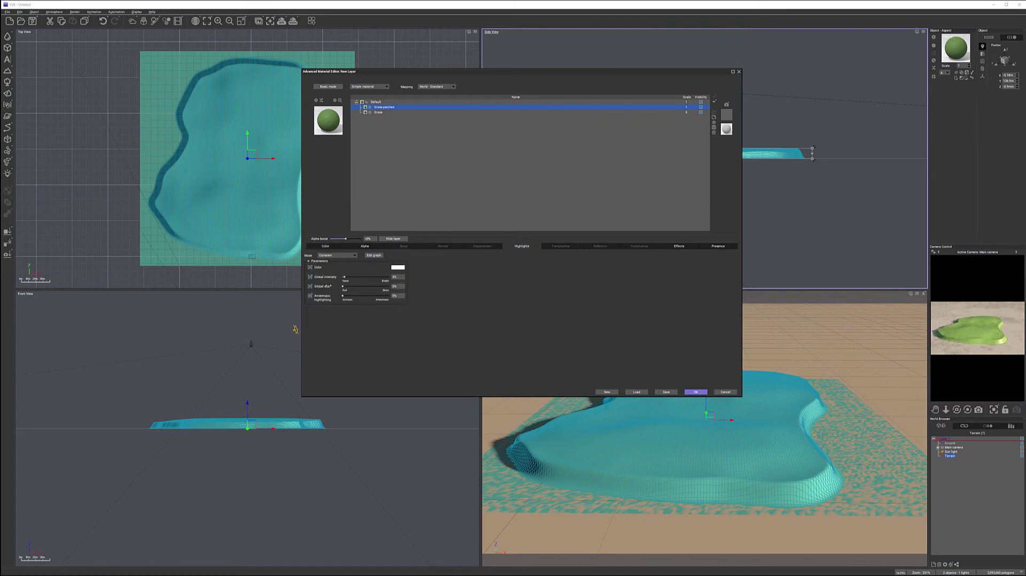
{"action": "left_click", "coordinate": [364, 245]}
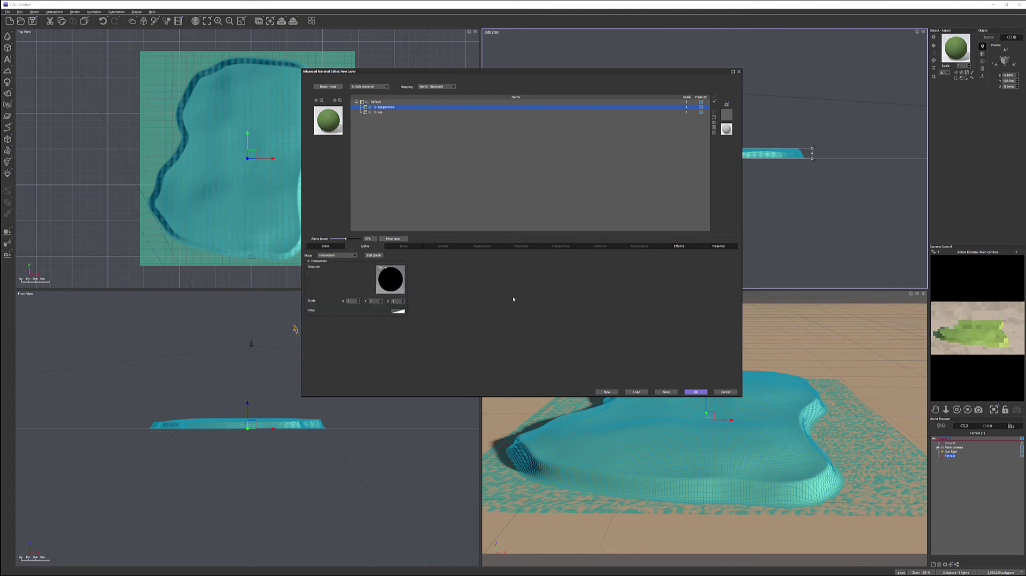
{"action": "left_click", "coordinate": [396, 284]}
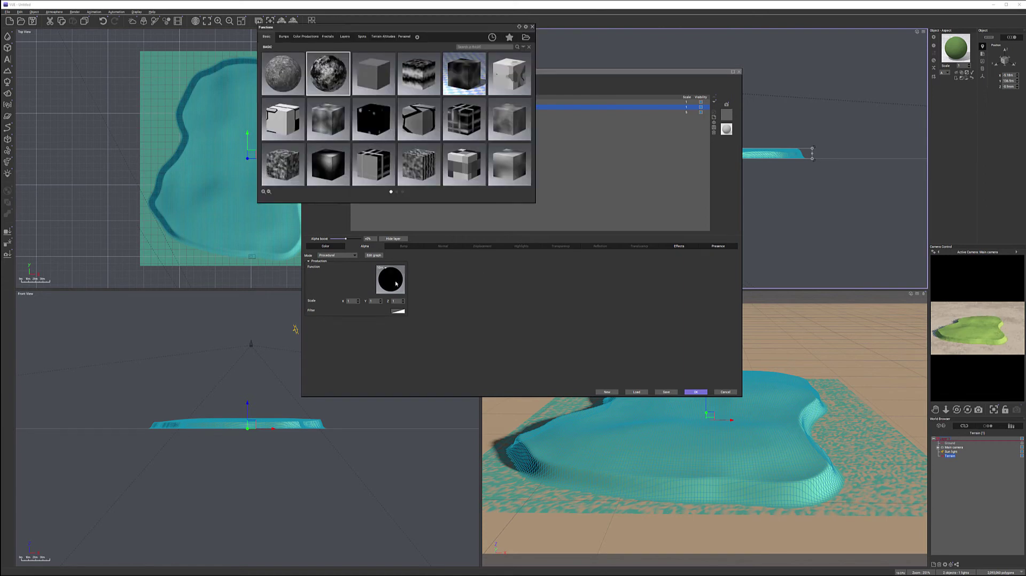
{"action": "left_click_drag", "start_coordinate": [364, 30], "coordinate": [365, 64]}
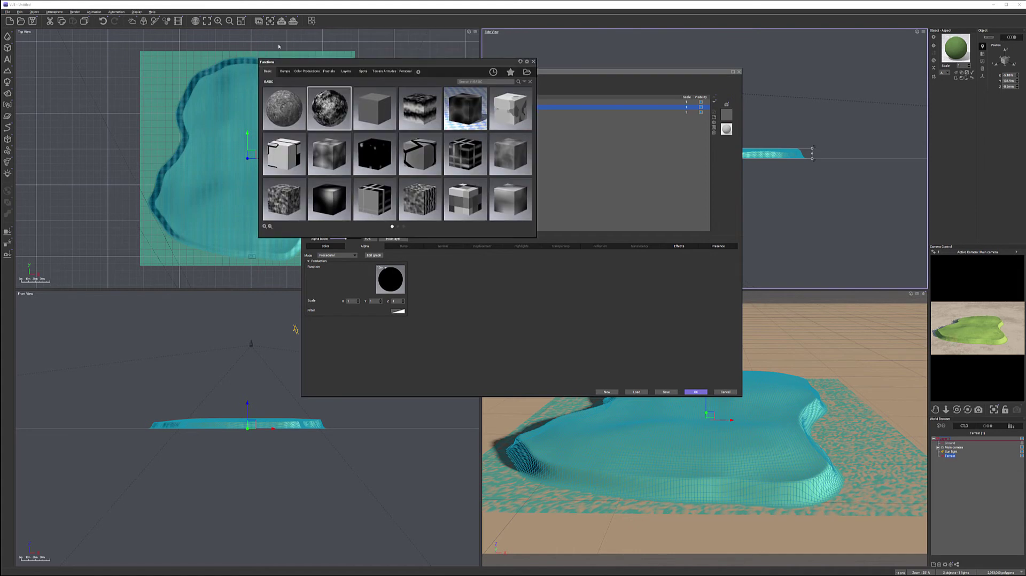
{"action": "left_click", "coordinate": [299, 72]}
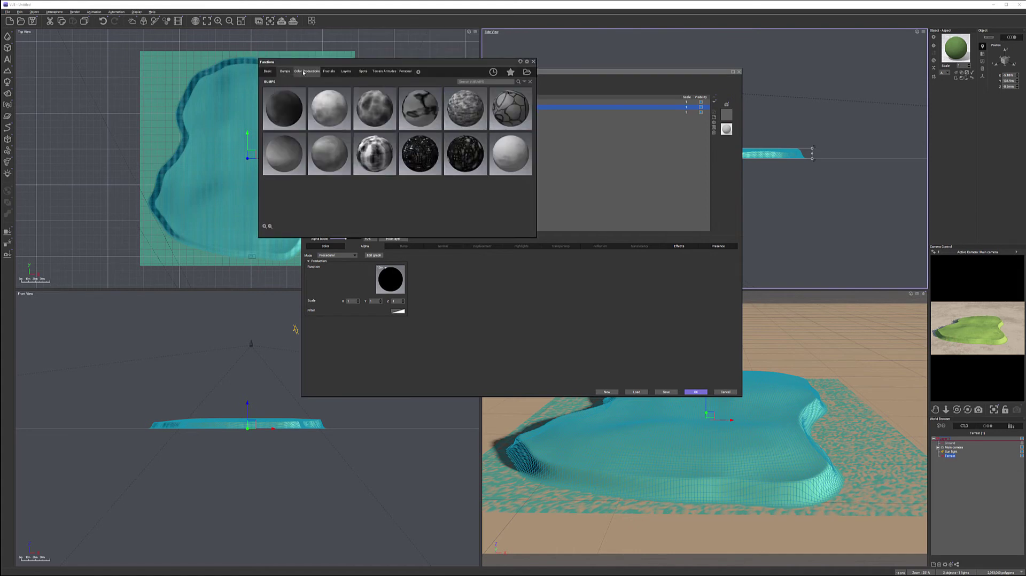
{"action": "left_click", "coordinate": [329, 71]}
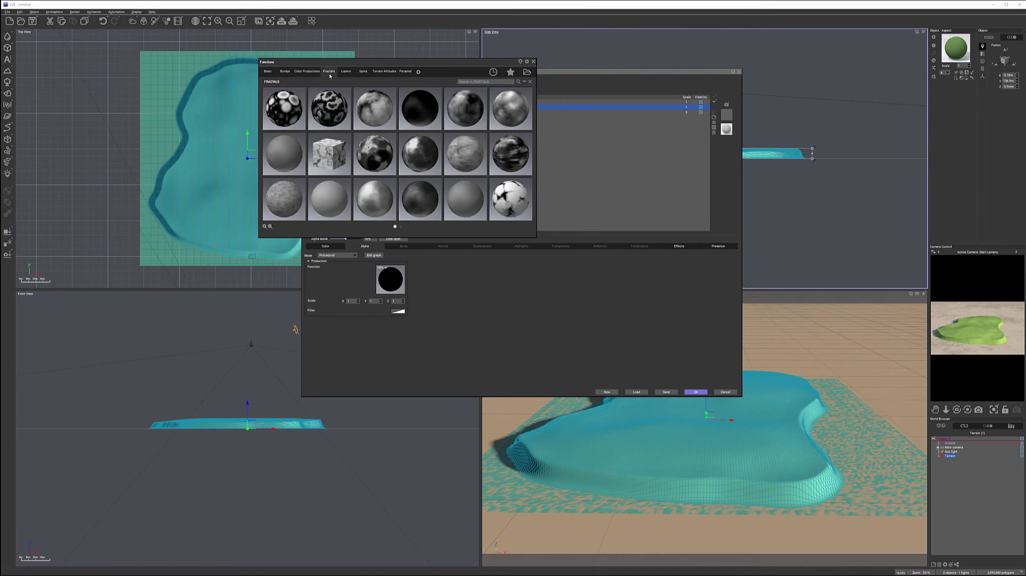
{"action": "double_click", "coordinate": [332, 108]}
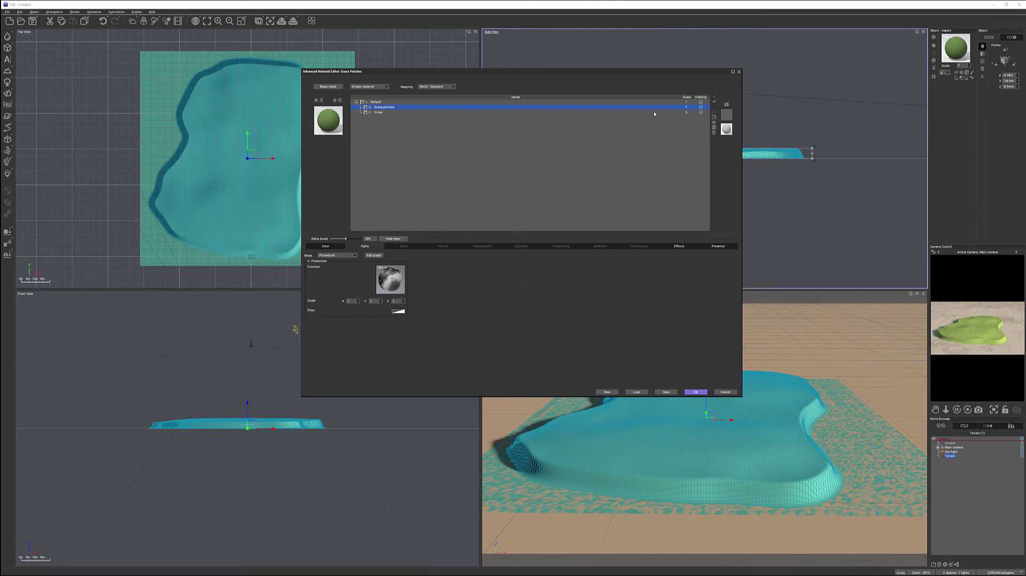
Set the scale of the Grass layer to 1
{"action": "double_click", "coordinate": [690, 112]}
{"action": "type", "text": "1"}
{"action": "left_click", "coordinate": [684, 171]}
Change Color 1 of the Grass patches layer to a yellower green
{"action": "left_click", "coordinate": [323, 246]}
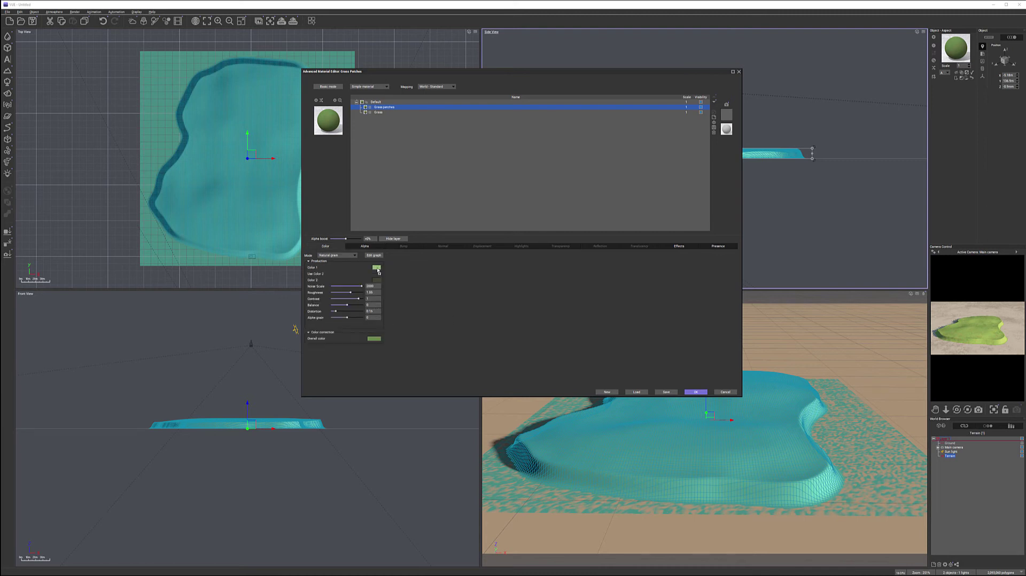
{"action": "left_click", "coordinate": [376, 267]}
{"action": "left_click_drag", "start_coordinate": [374, 275], "coordinate": [370, 270]}
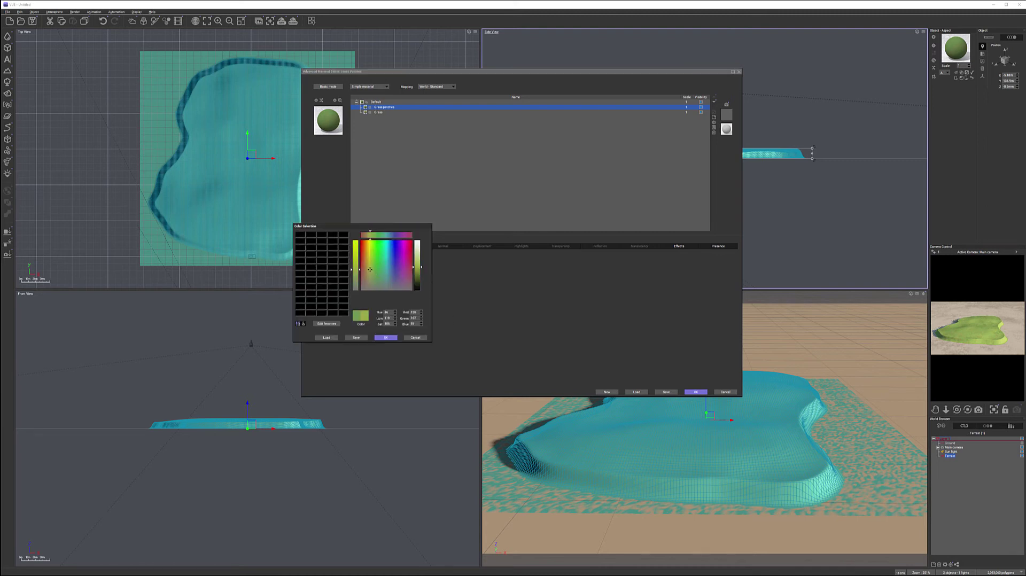
{"action": "left_click", "coordinate": [382, 339]}
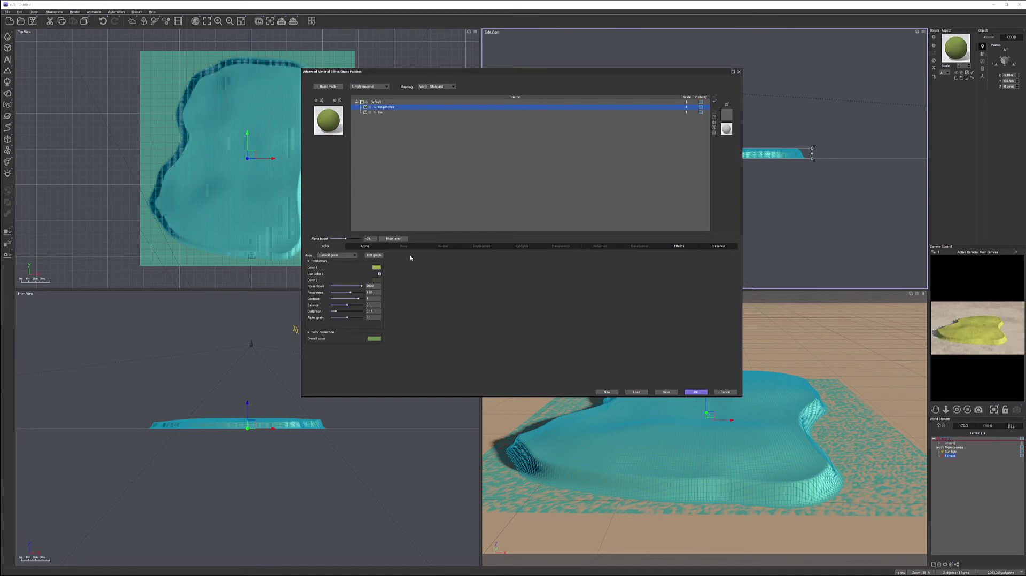
Reshape the Grass patches alpha filter into a steep S-shaped curve with two added points, and accept the material
{"action": "left_click", "coordinate": [375, 248]}
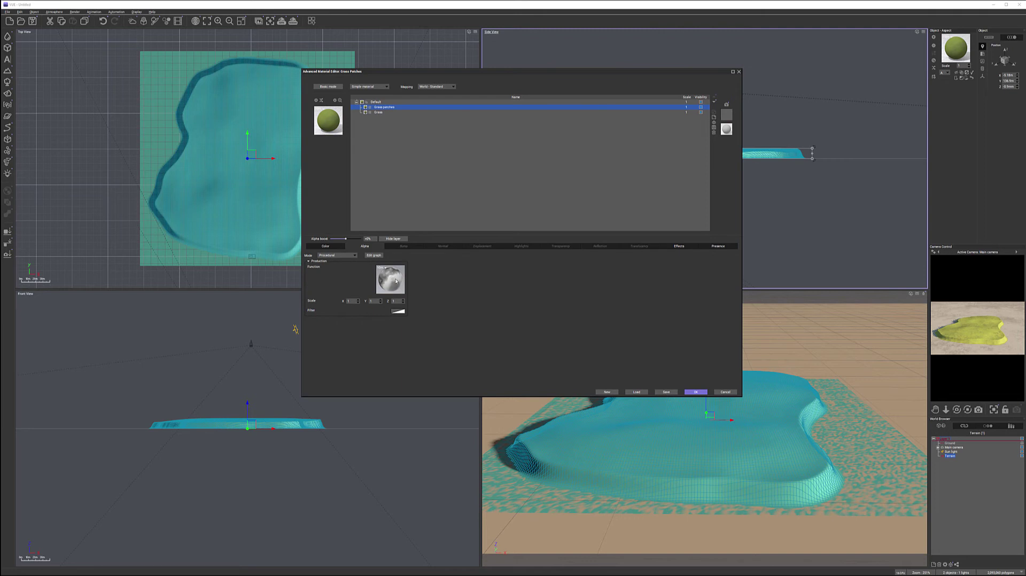
{"action": "right_click", "coordinate": [397, 312]}
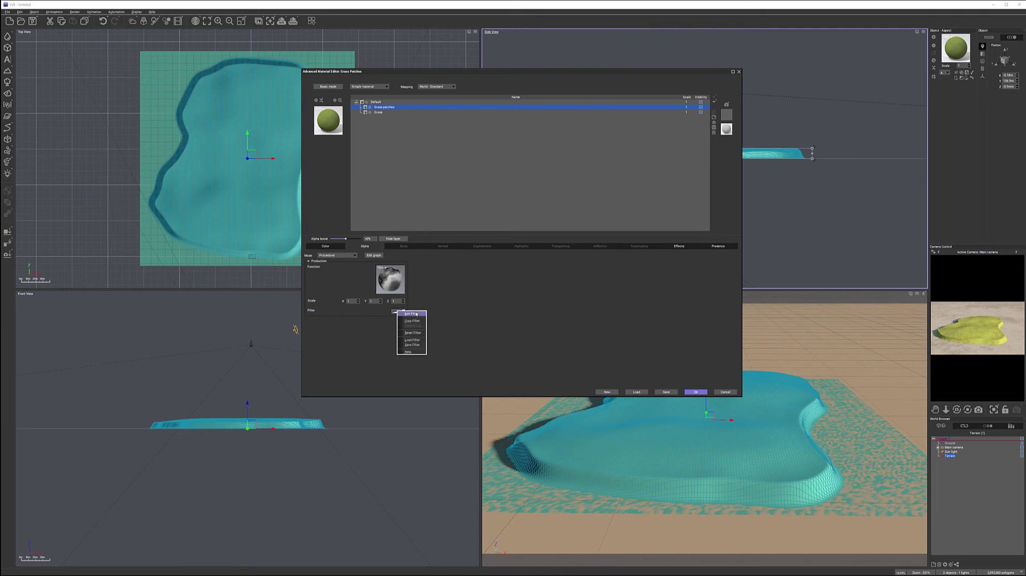
{"action": "left_click", "coordinate": [415, 313]}
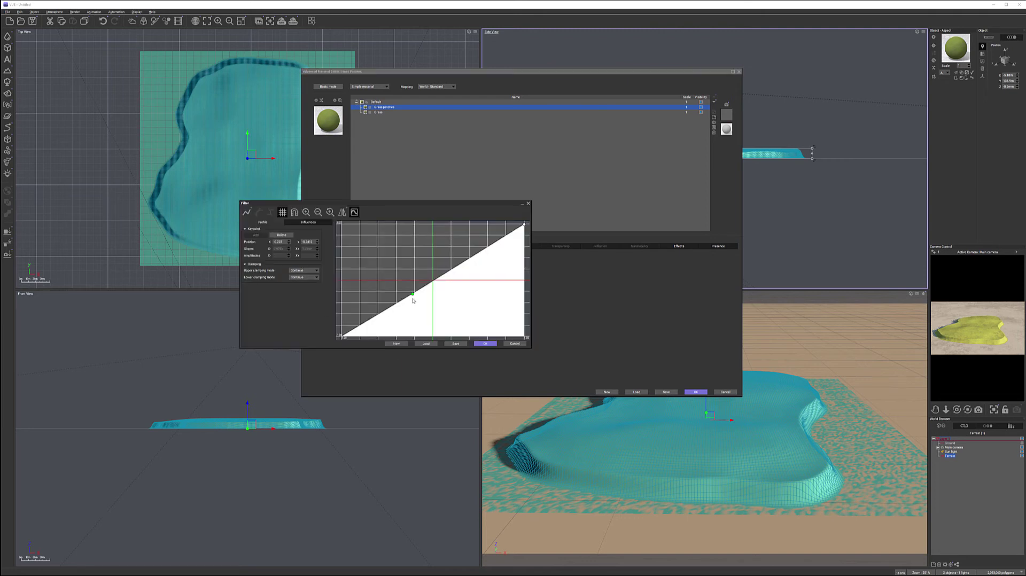
{"action": "left_click_drag", "start_coordinate": [410, 293], "coordinate": [419, 311]}
{"action": "left_click", "coordinate": [475, 265]}
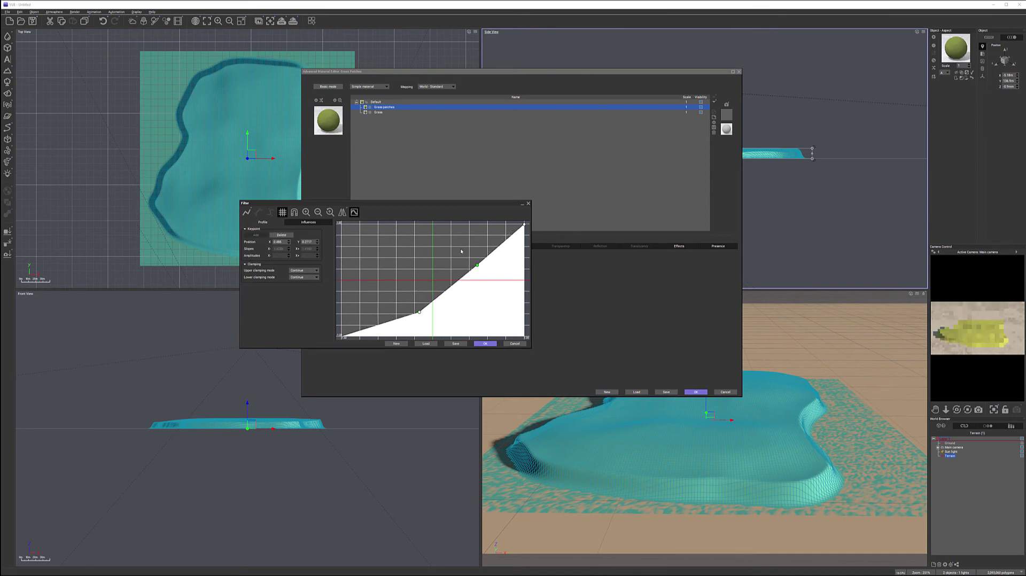
{"action": "left_click_drag", "start_coordinate": [477, 265], "coordinate": [454, 235]}
{"action": "left_click_drag", "start_coordinate": [419, 311], "coordinate": [418, 322]}
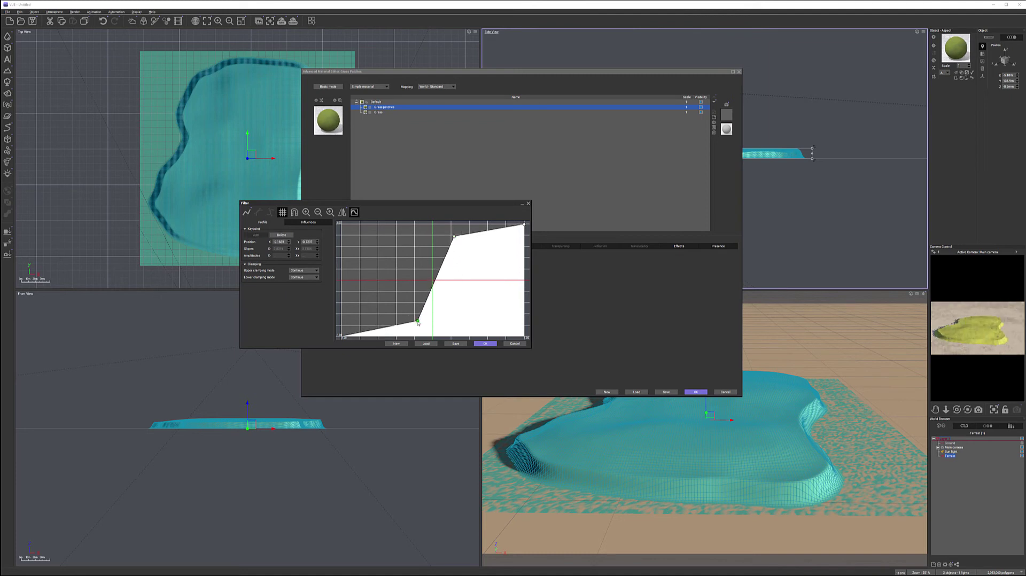
{"action": "left_click", "coordinate": [484, 343]}
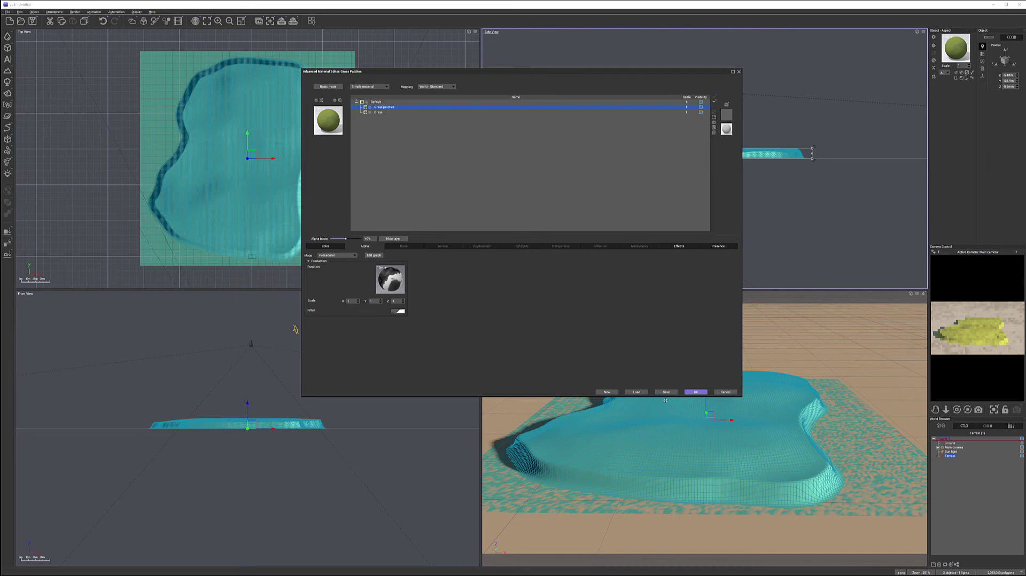
{"action": "left_click", "coordinate": [696, 391]}
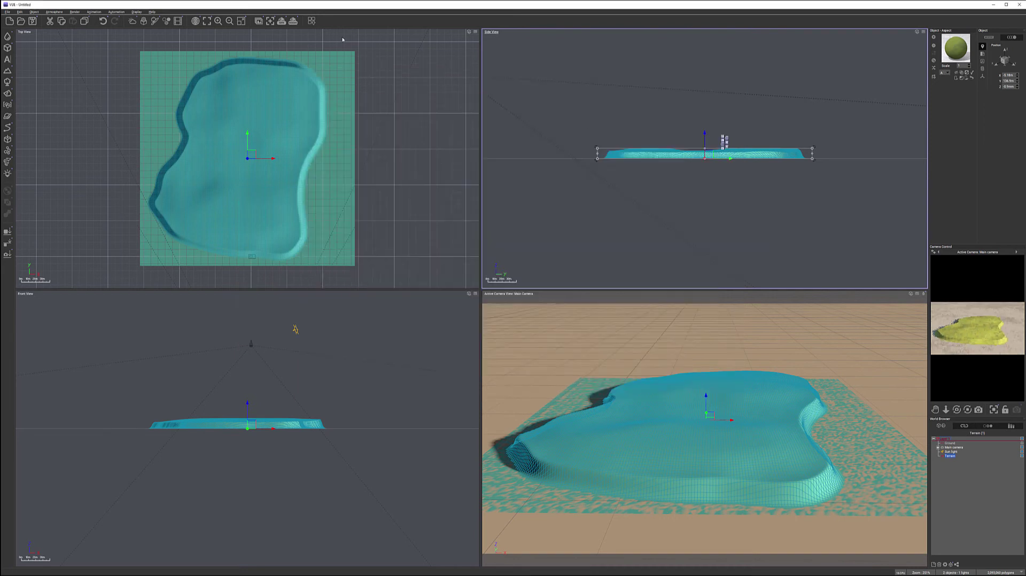
Move the main camera lower and closer to the terrain and render a test image of the grass
{"action": "left_click", "coordinate": [954, 447]}
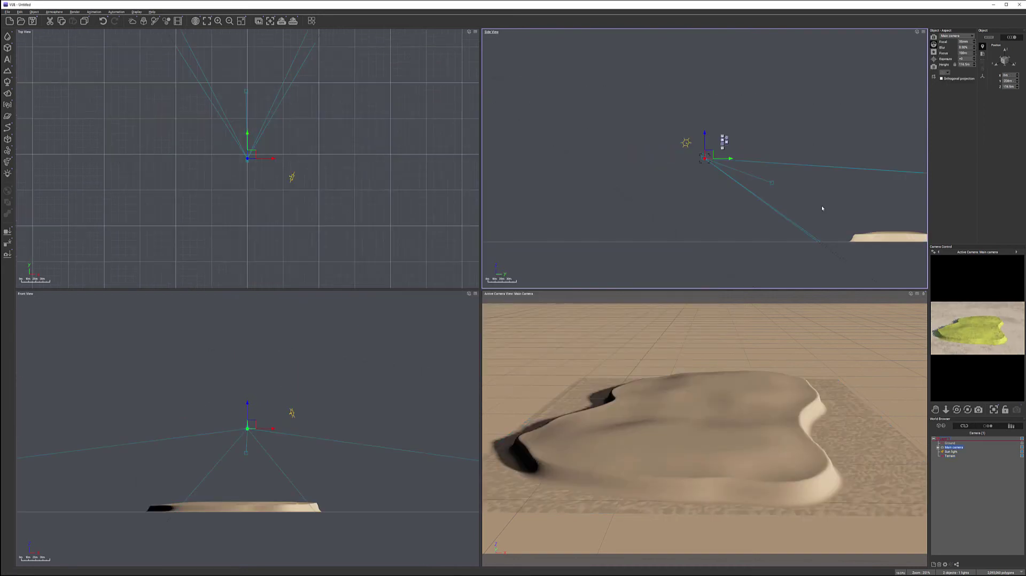
{"action": "right_click_drag", "start_coordinate": [809, 208], "coordinate": [705, 205]}
{"action": "scroll", "coordinate": [705, 205], "scroll_direction": "down", "scroll_amount": 4}
{"action": "left_click_drag", "start_coordinate": [663, 179], "coordinate": [697, 192]}
{"action": "left_click", "coordinate": [293, 21]}
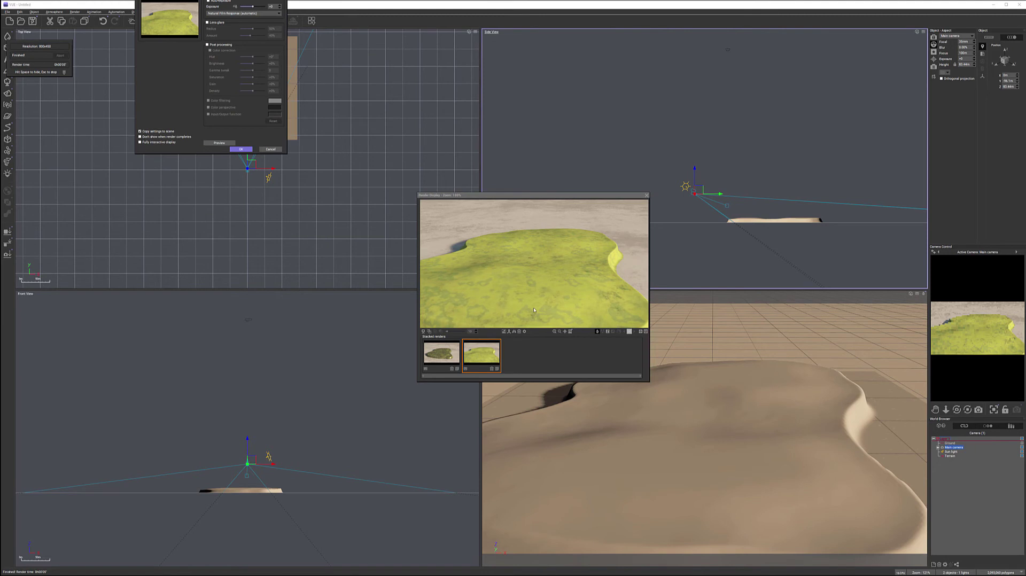
{"action": "left_click", "coordinate": [646, 195]}
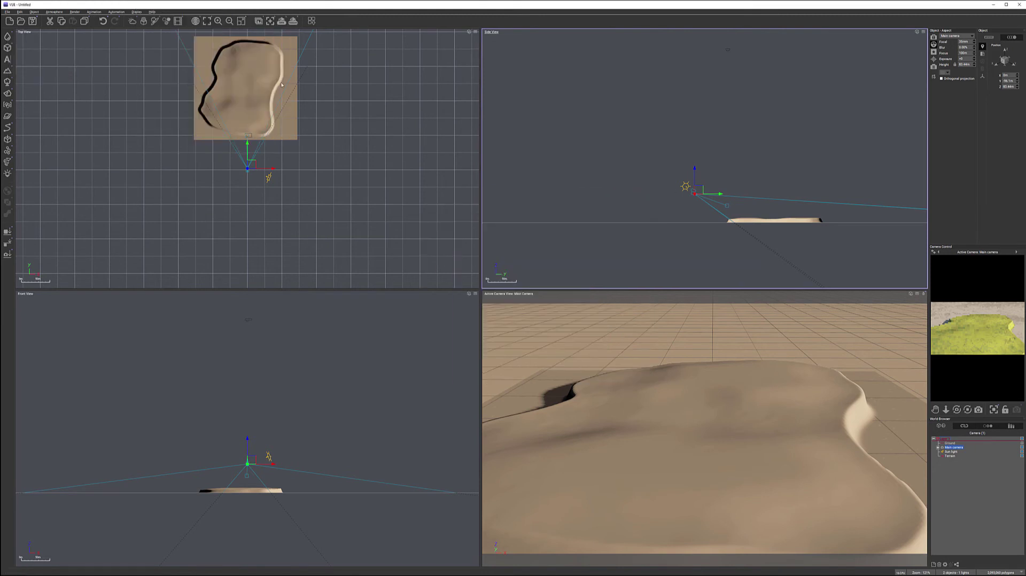
Reopen the terrain's material and replace the Grass patches layer's alpha function with a softer, low-contrast grey one
{"action": "left_click", "coordinate": [949, 456]}
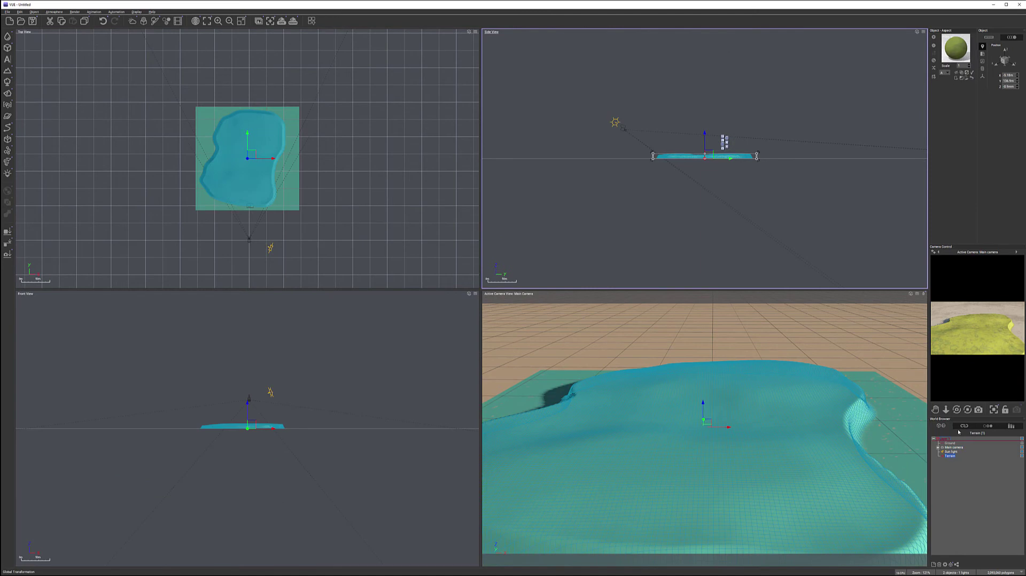
{"action": "double_click", "coordinate": [952, 56]}
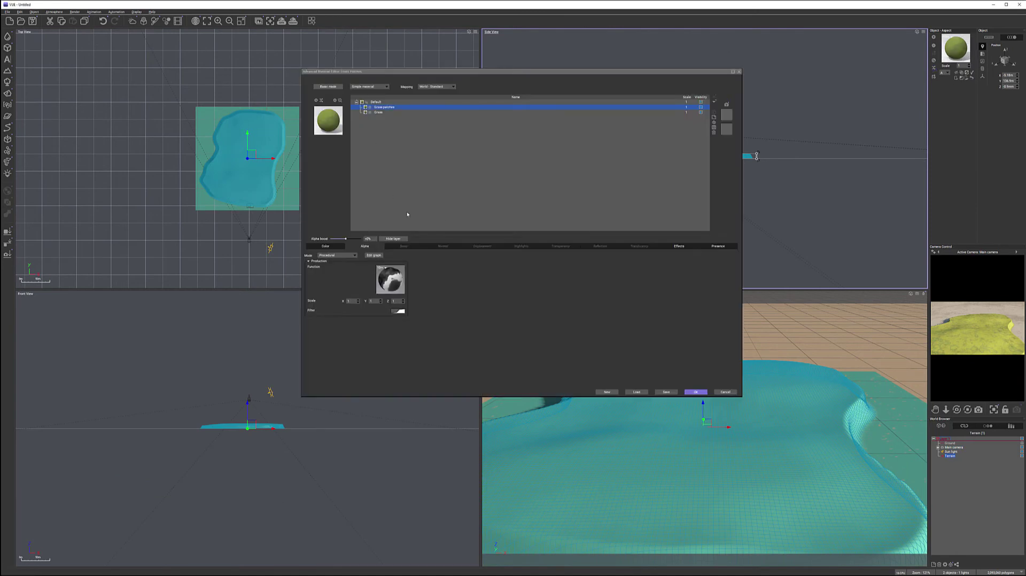
{"action": "left_click", "coordinate": [391, 281]}
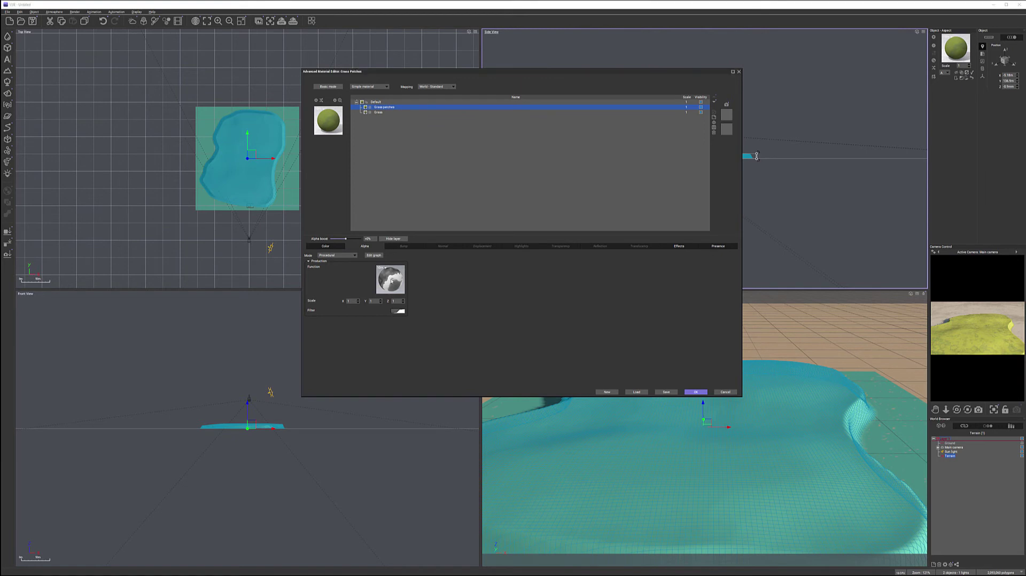
{"action": "left_click", "coordinate": [426, 200]}
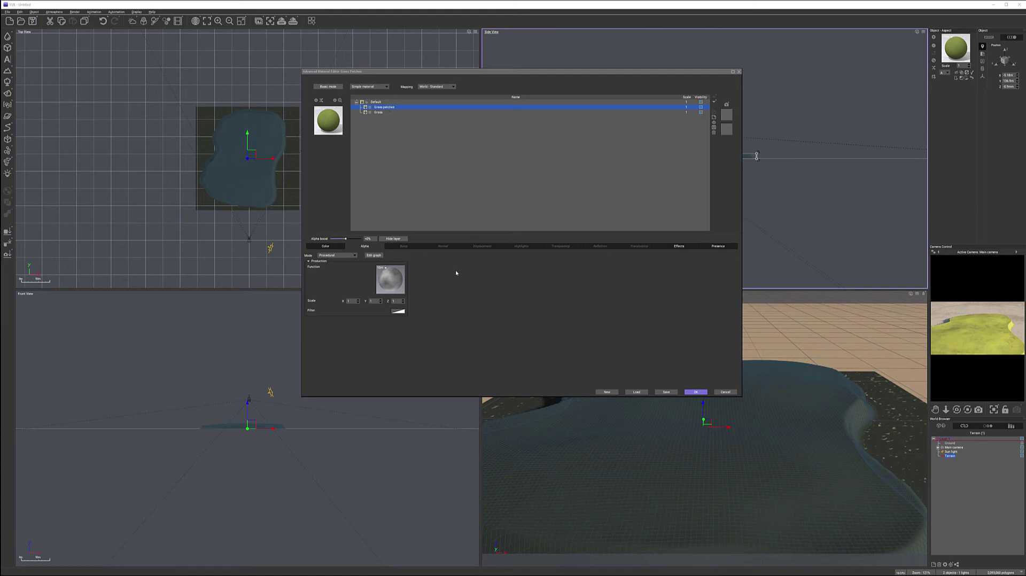
Add a new layer above Grass patches and set its mapping to Object - Parametric
{"action": "left_click", "coordinate": [714, 118]}
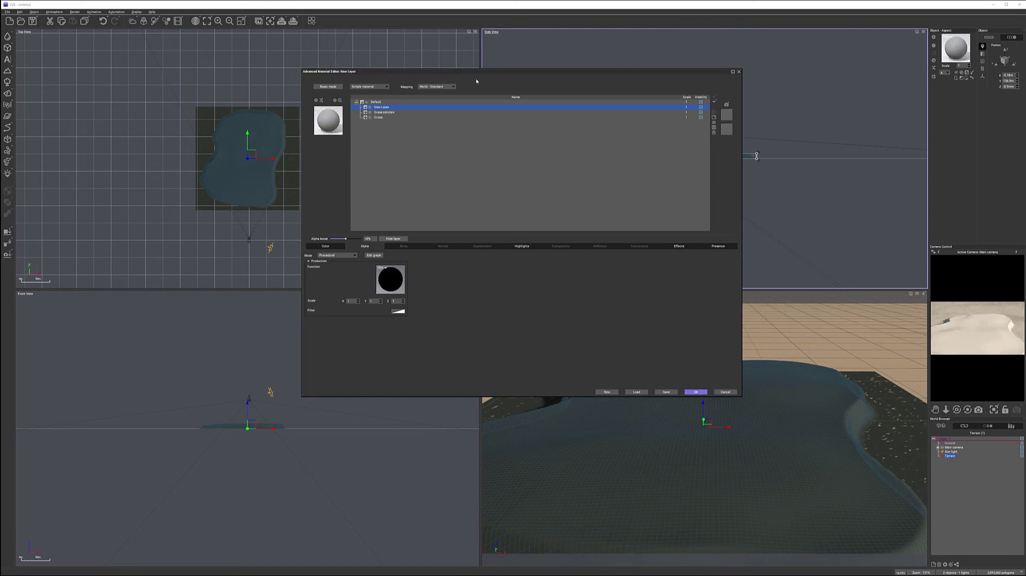
{"action": "left_click", "coordinate": [453, 86]}
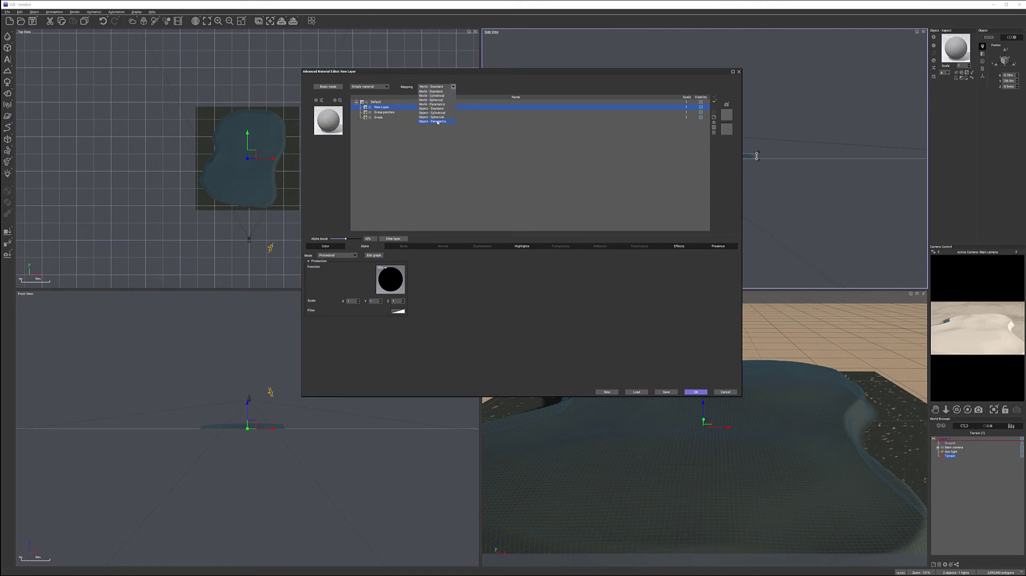
{"action": "left_click", "coordinate": [437, 121]}
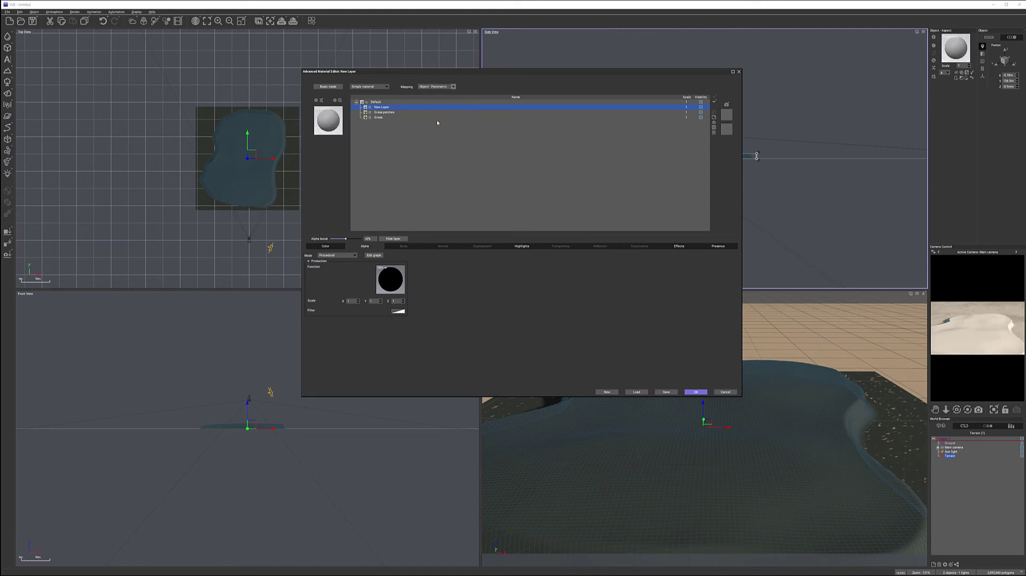
Give the new layer Natural grain coloring with a muted greyish tan Color 1
{"action": "left_click", "coordinate": [337, 255]}
{"action": "left_click", "coordinate": [334, 251]}
{"action": "left_click", "coordinate": [353, 256]}
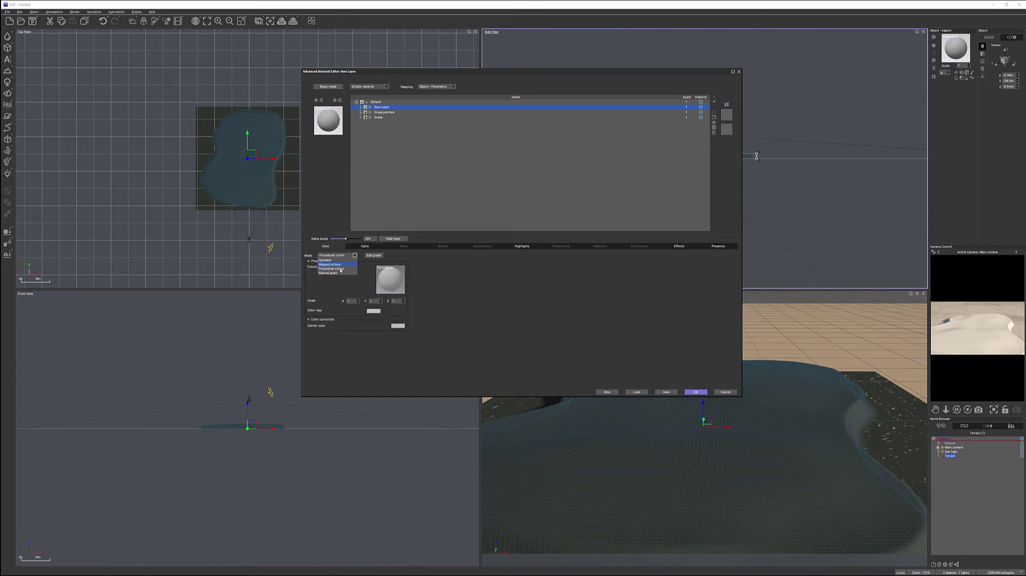
{"action": "left_click", "coordinate": [338, 273]}
{"action": "left_click", "coordinate": [371, 278]}
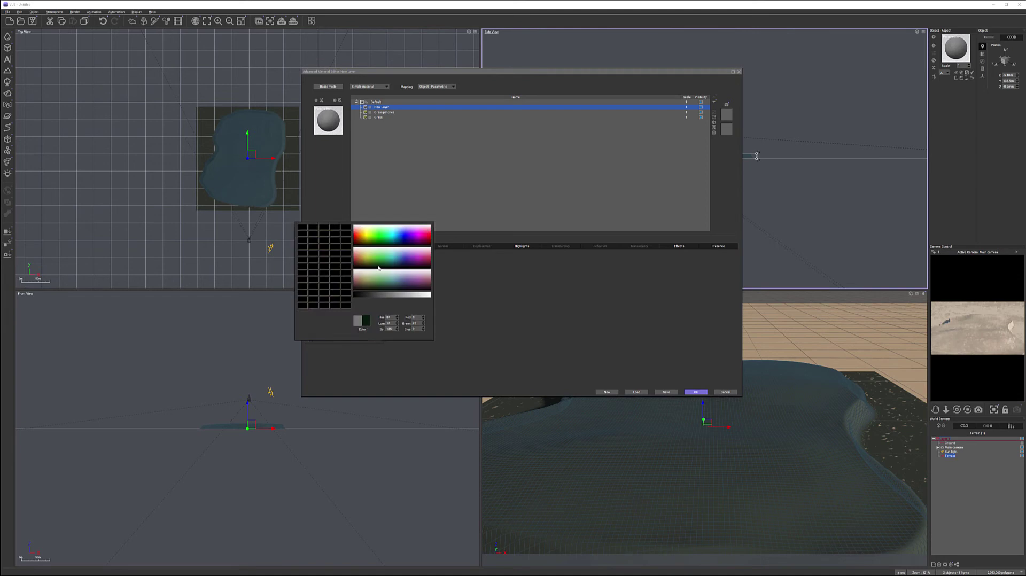
{"action": "left_click", "coordinate": [369, 279]}
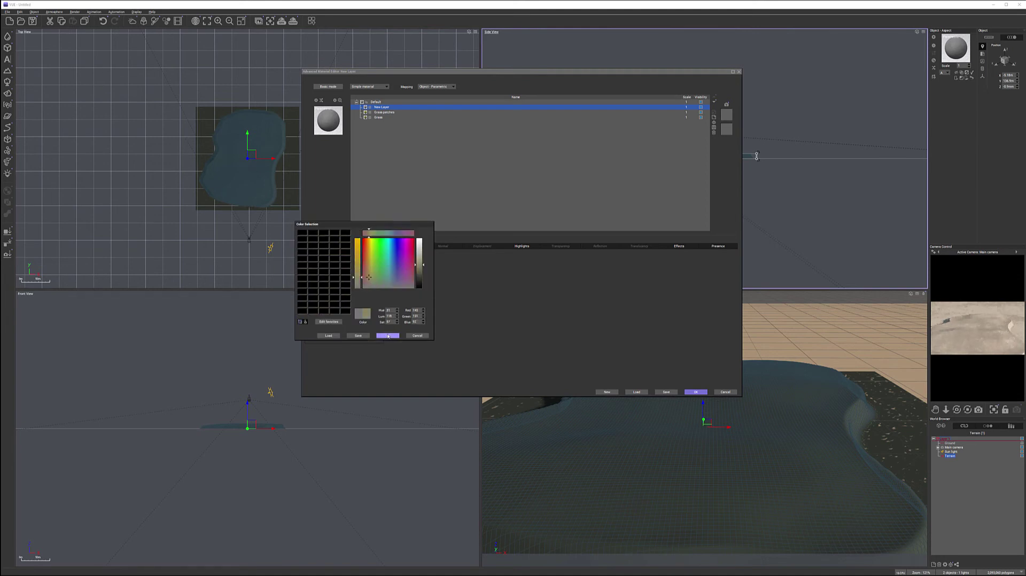
{"action": "left_click", "coordinate": [419, 261]}
{"action": "left_click", "coordinate": [388, 335]}
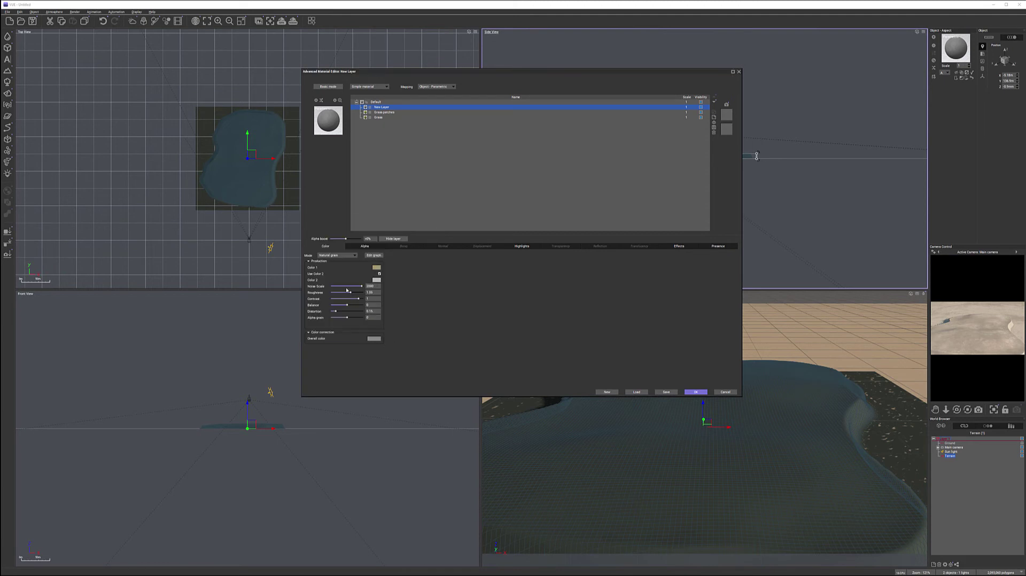
Set the new layer's Color 2 to a pale beige and reduce its highlights' global size to 0%
{"action": "left_click", "coordinate": [378, 280]}
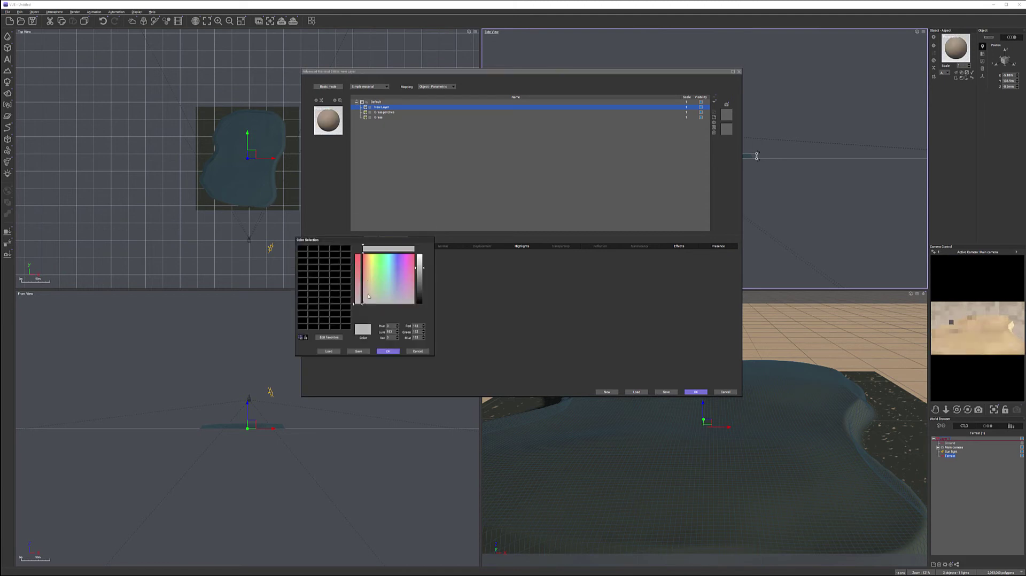
{"action": "left_click", "coordinate": [420, 263]}
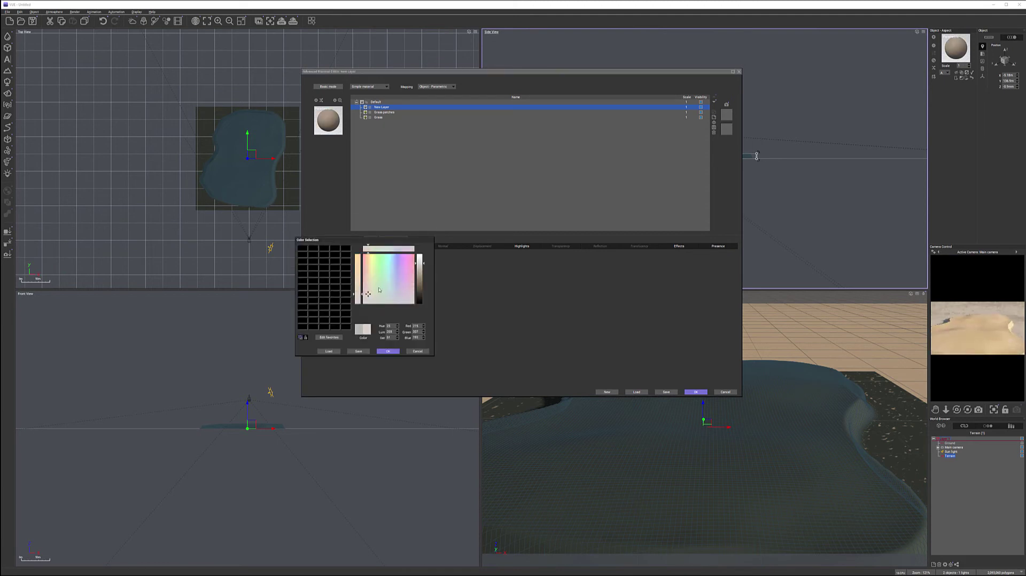
{"action": "left_click", "coordinate": [367, 297]}
{"action": "left_click", "coordinate": [392, 349]}
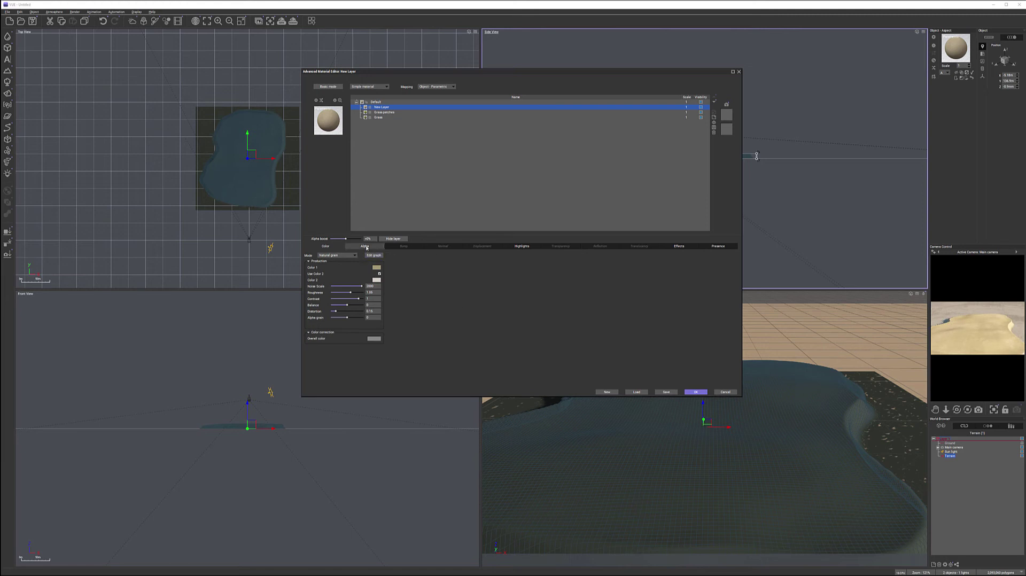
{"action": "left_click", "coordinate": [521, 245]}
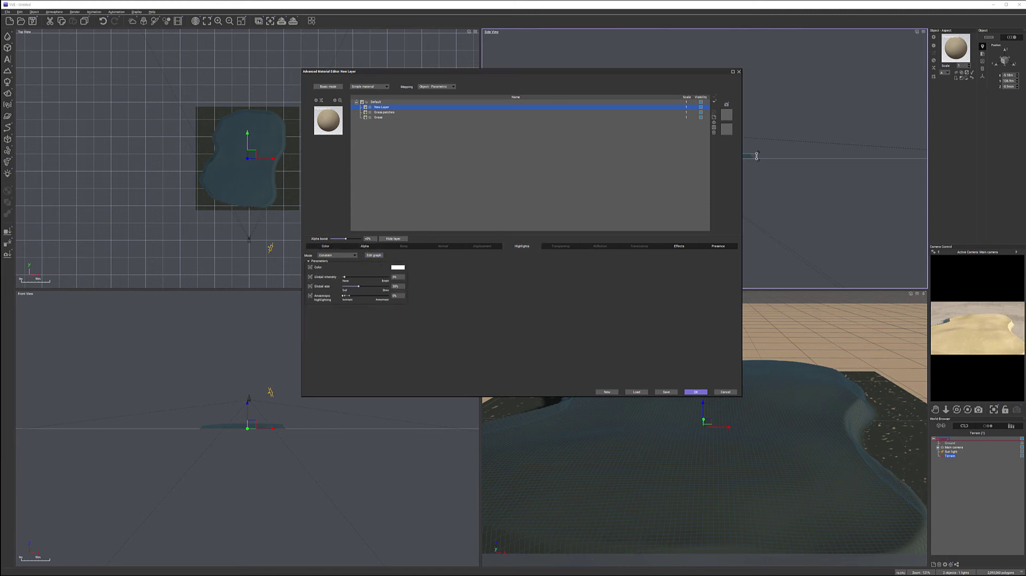
{"action": "left_click_drag", "start_coordinate": [366, 286], "coordinate": [342, 287]}
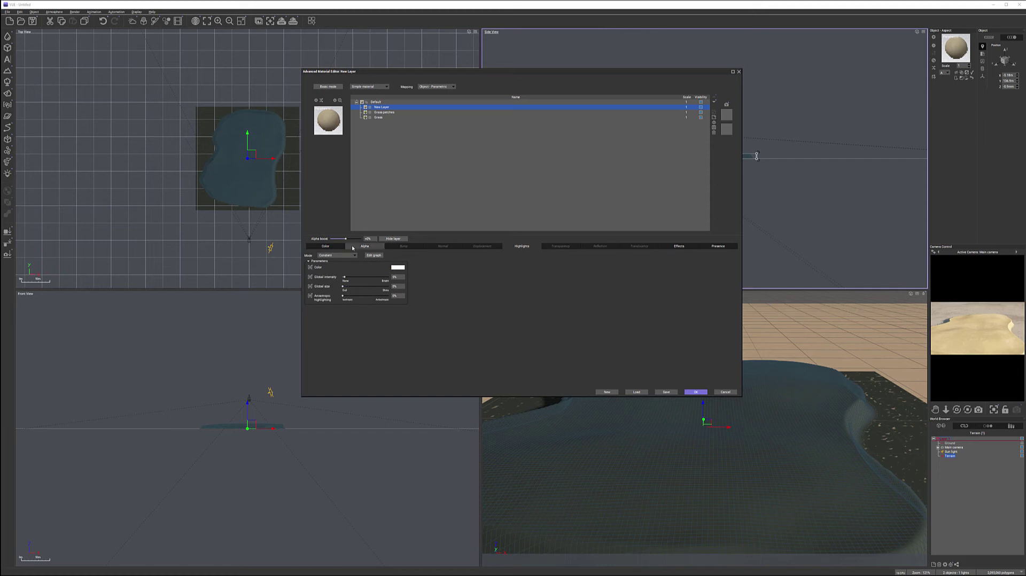
Use sand.tif as a mapped picture for the new layer's alpha and invert the image
{"action": "left_click", "coordinate": [363, 246]}
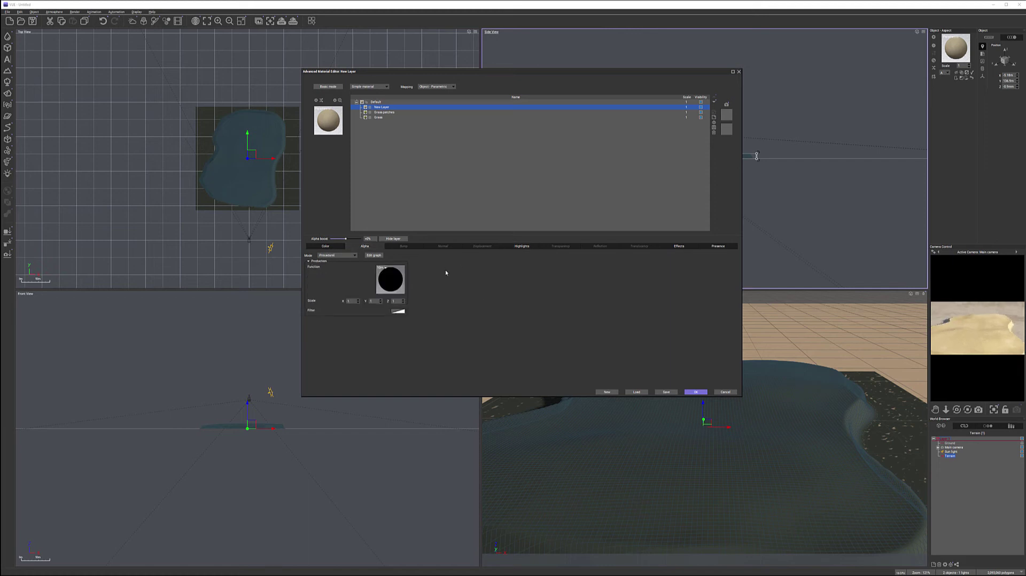
{"action": "left_click", "coordinate": [355, 256]}
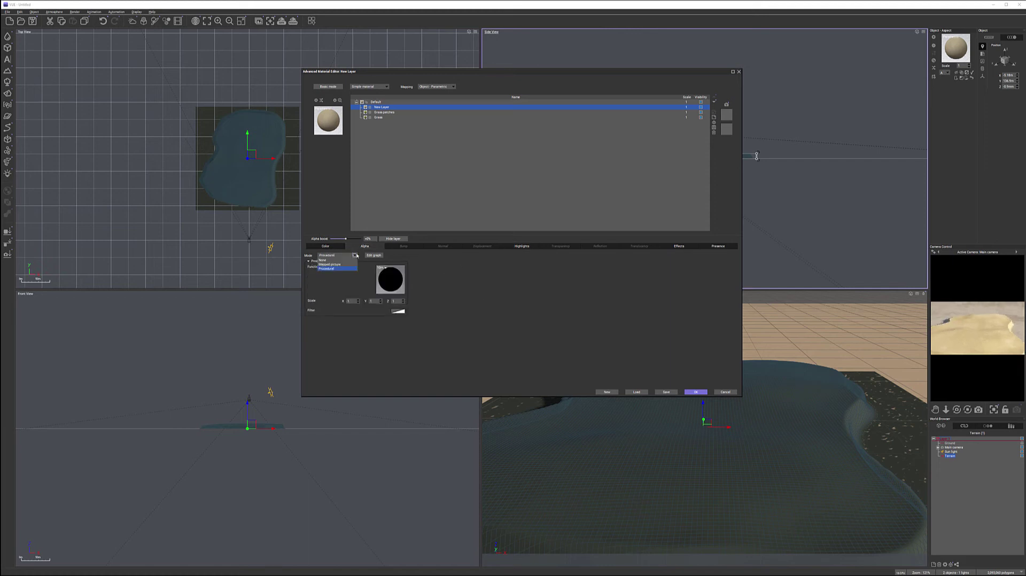
{"action": "left_click", "coordinate": [338, 265]}
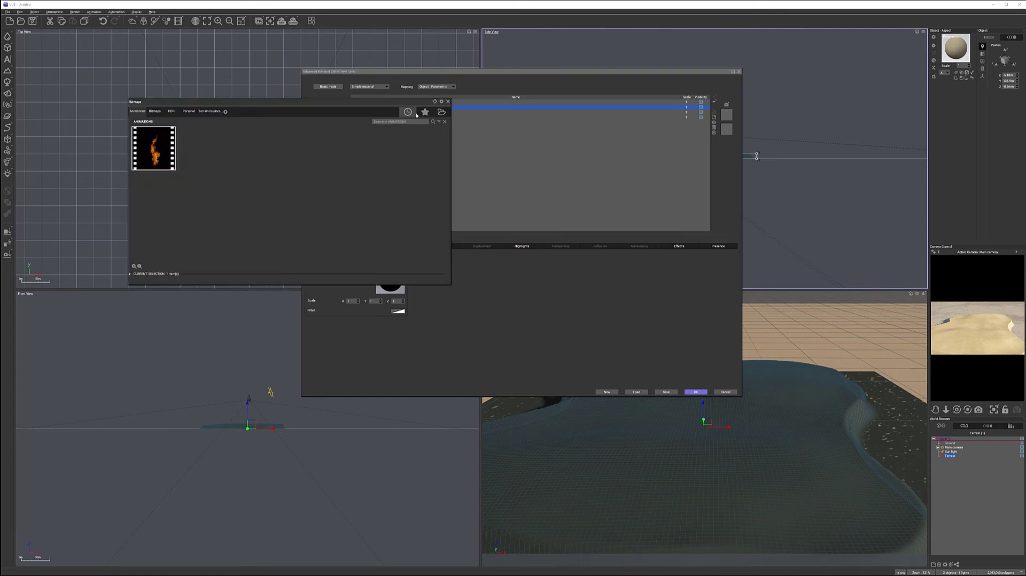
{"action": "left_click", "coordinate": [442, 112]}
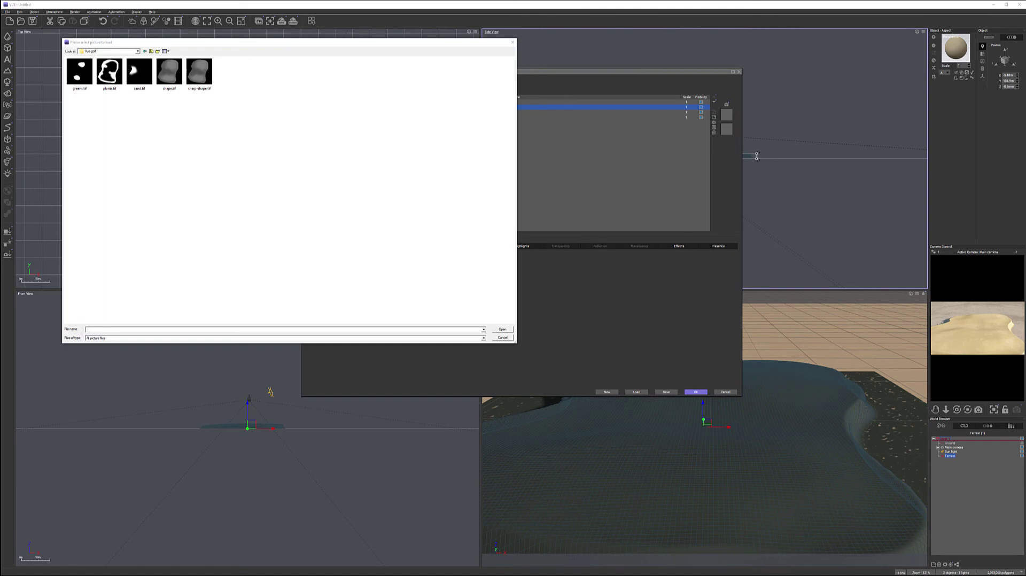
{"action": "left_click", "coordinate": [140, 78]}
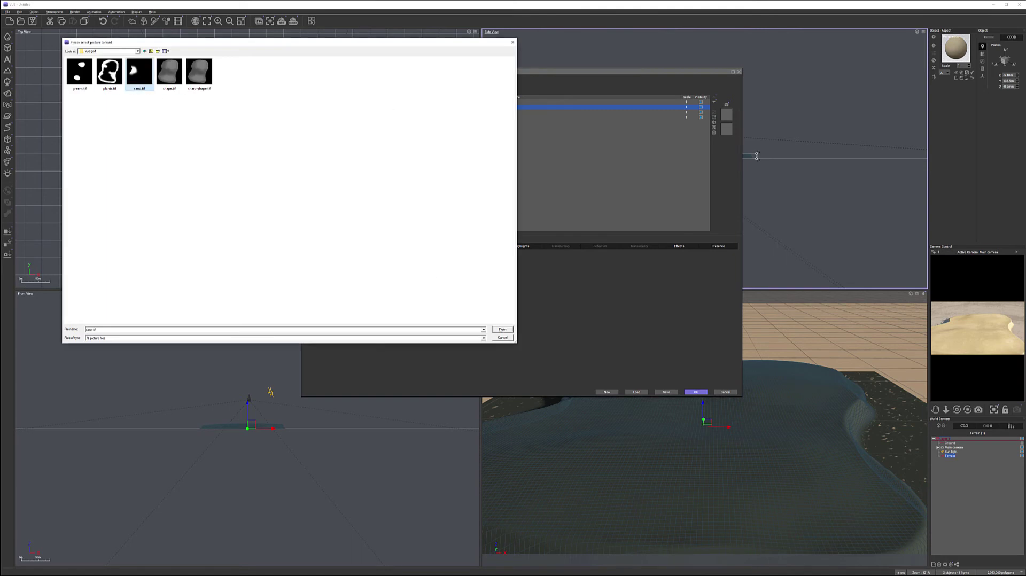
{"action": "left_click", "coordinate": [501, 330]}
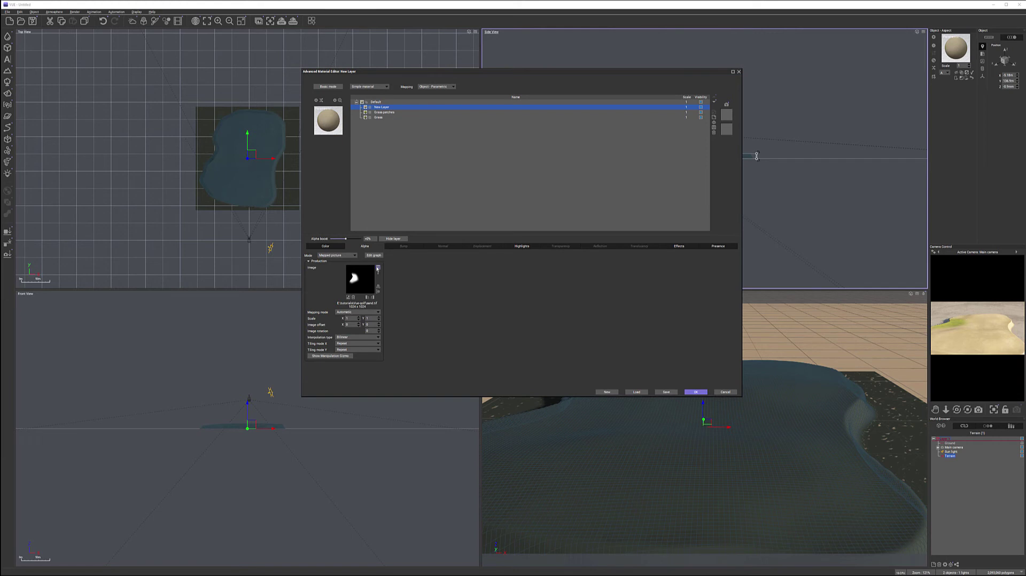
{"action": "left_click", "coordinate": [378, 269]}
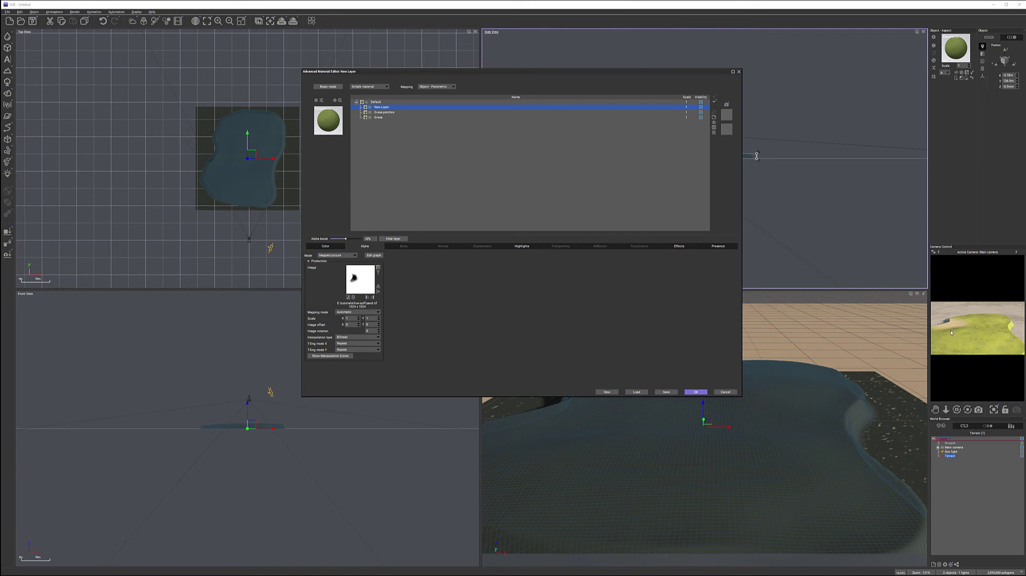
Rename the new material layer as Sand
{"action": "left_click", "coordinate": [382, 108]}
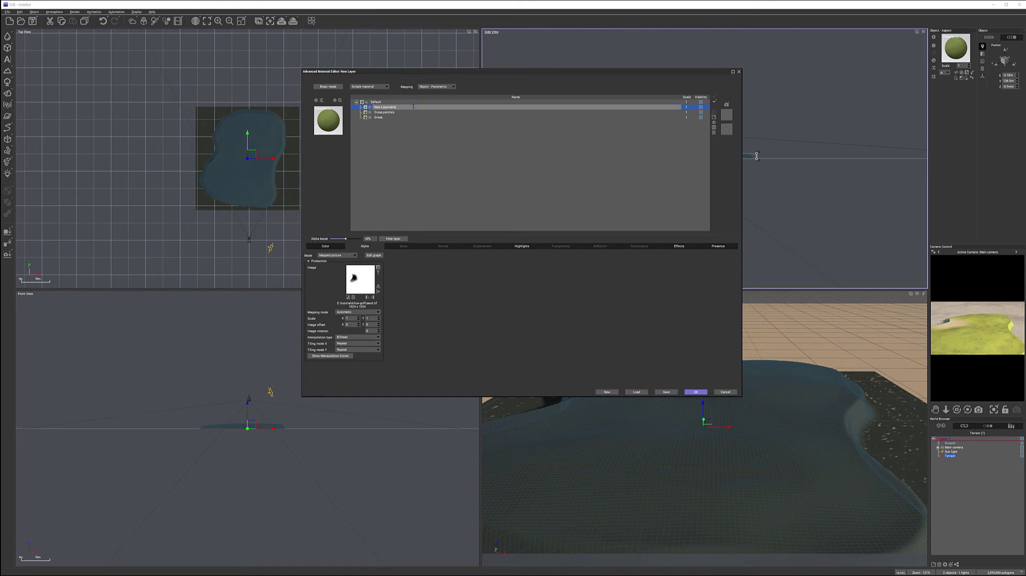
{"action": "key", "text": "BackSpace"}
{"action": "key", "text": "BackSpace"}
{"action": "key", "text": "BackSpace"}
{"action": "key", "text": "BackSpace"}
{"action": "key", "text": "BackSpace"}
{"action": "key", "text": "BackSpace"}
{"action": "key", "text": "BackSpace"}
{"action": "key", "text": "BackSpace"}
{"action": "key", "text": "BackSpace"}
{"action": "key", "text": "BackSpace"}
{"action": "left_click", "coordinate": [466, 182]}
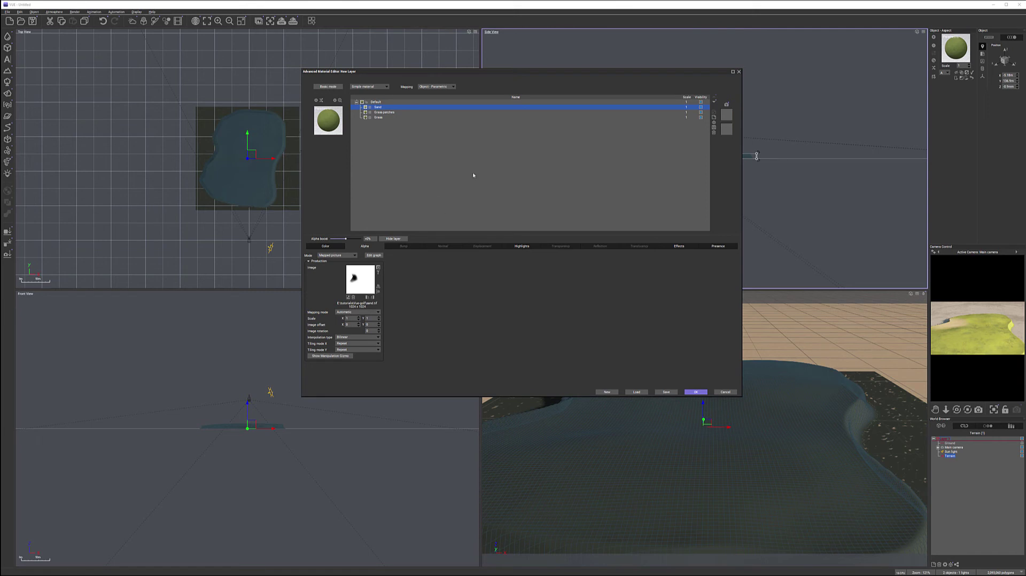
Add a new layer at the head of the material's layer list and rename it Greens
{"action": "left_click", "coordinate": [714, 118]}
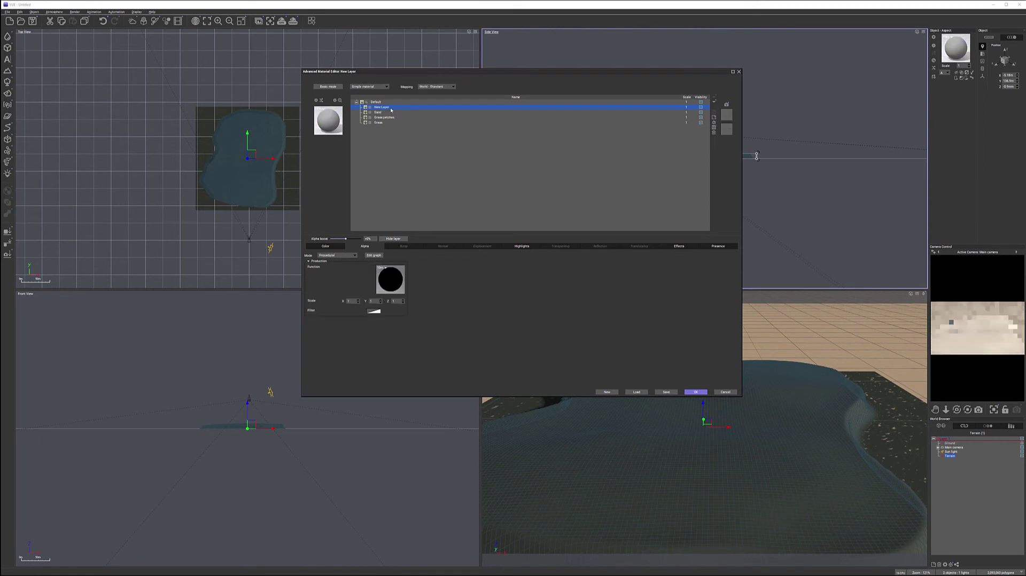
{"action": "double_click", "coordinate": [390, 109]}
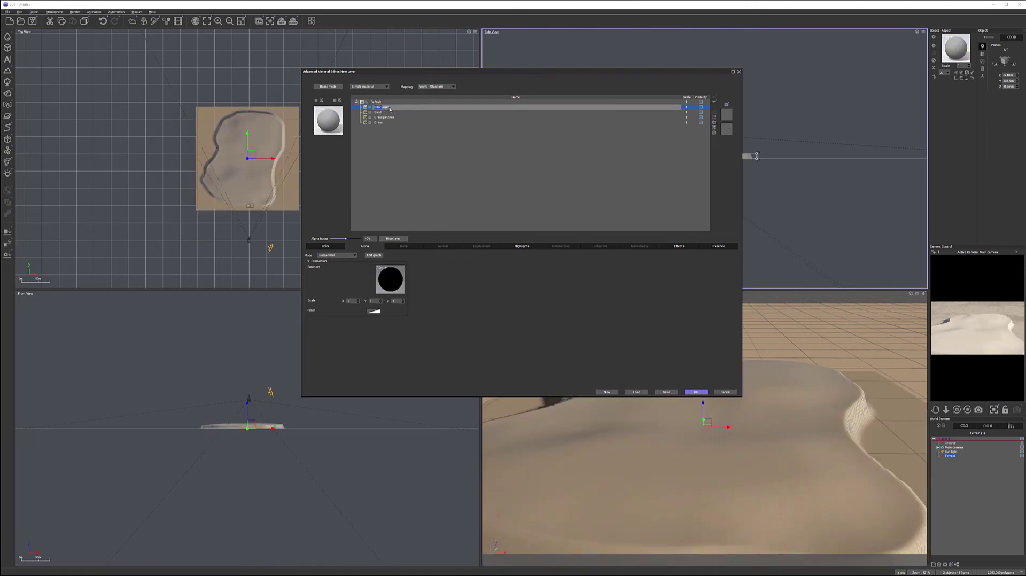
{"action": "key", "text": "BackSpace"}
Give the Greens layer Natural grain coloring with a muted green Color 1
{"action": "left_click", "coordinate": [325, 245]}
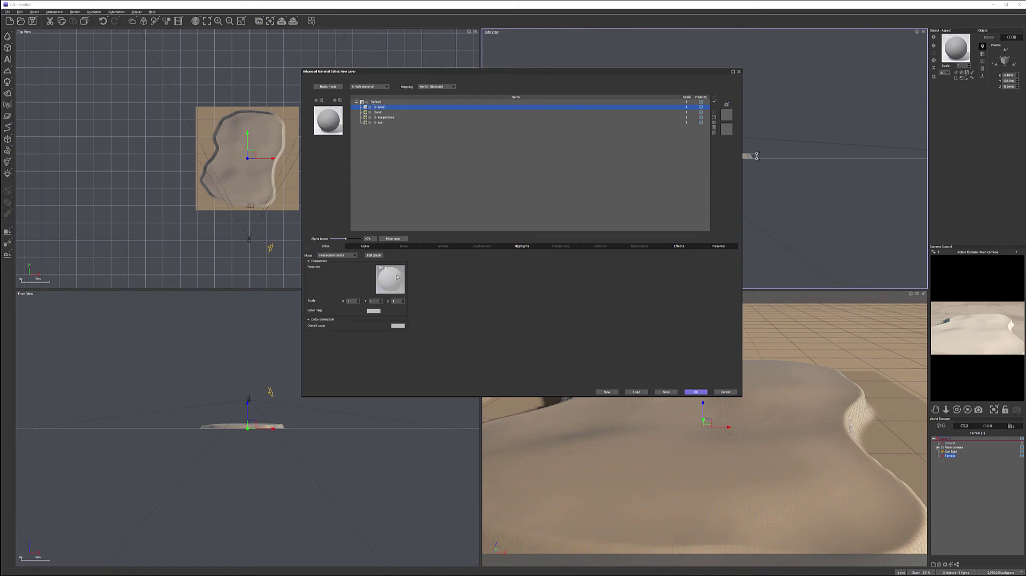
{"action": "left_click", "coordinate": [354, 255]}
{"action": "left_click", "coordinate": [351, 273]}
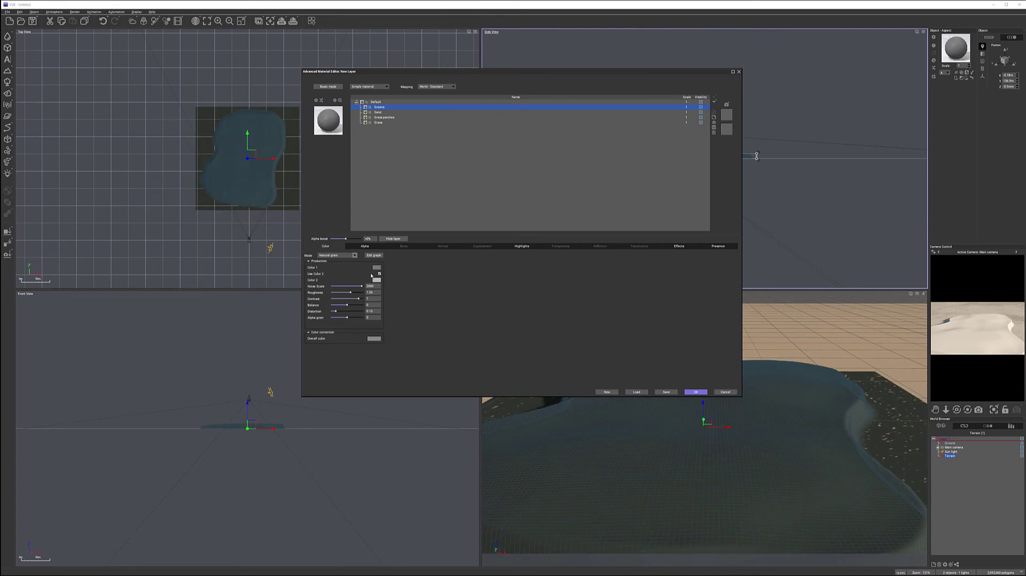
{"action": "left_click", "coordinate": [378, 268]}
{"action": "left_click", "coordinate": [378, 268]}
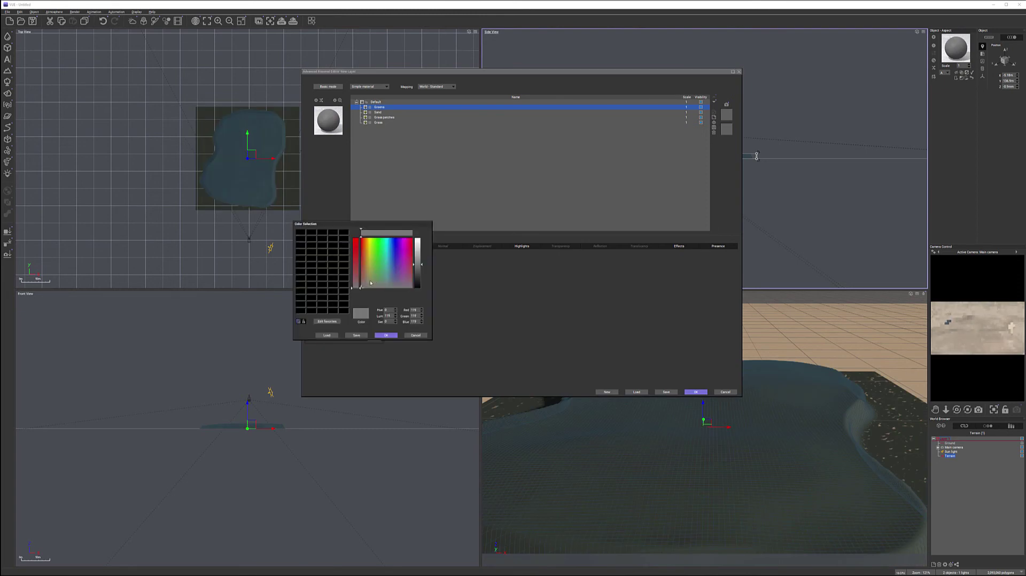
{"action": "left_click", "coordinate": [386, 335]}
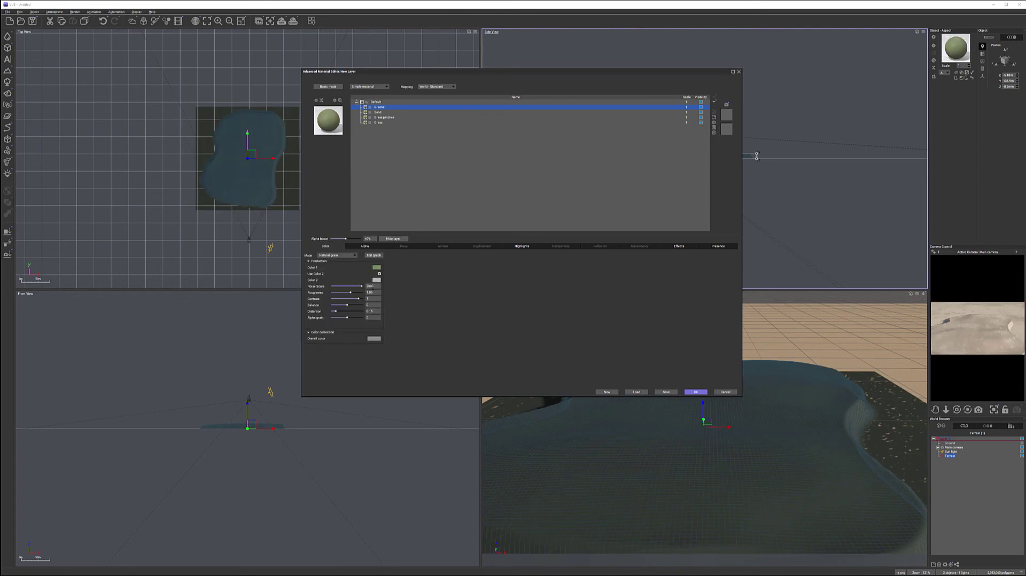
Set the Greens layer's Color 2 to a pale yellowish green
{"action": "left_click", "coordinate": [368, 284]}
{"action": "left_click", "coordinate": [367, 286]}
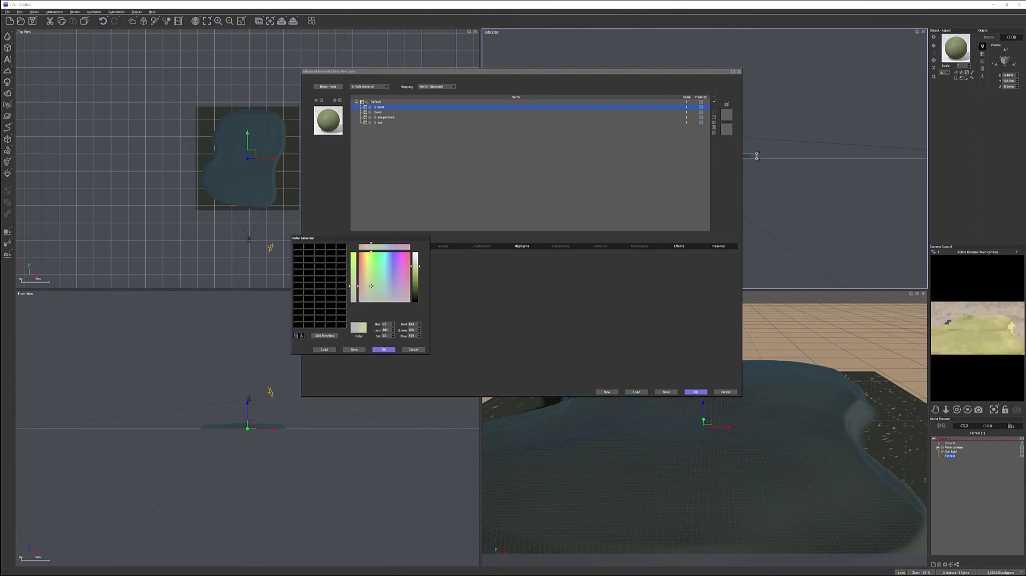
{"action": "left_click", "coordinate": [383, 350]}
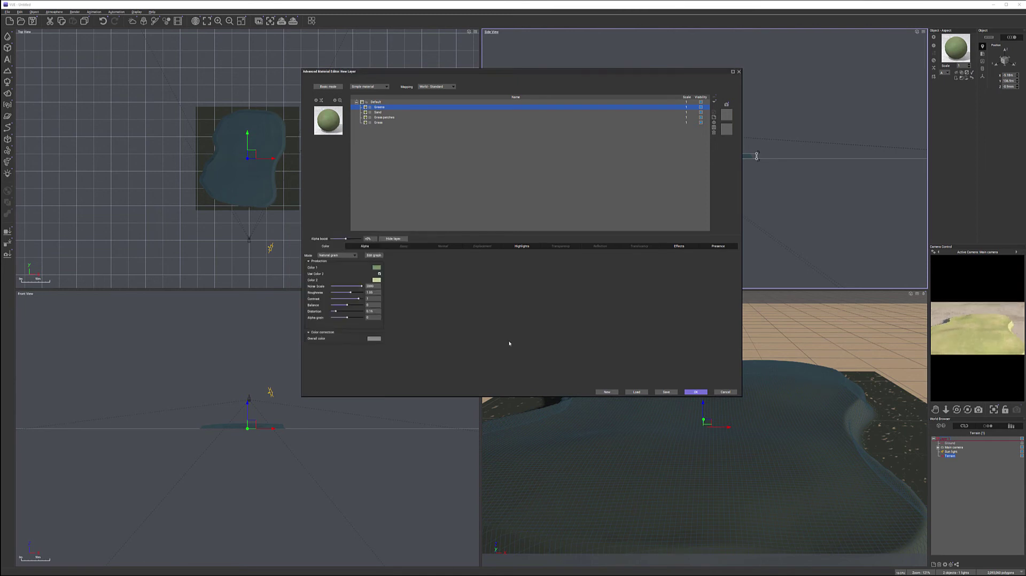
Make the Greens layer's Color 1 a slightly richer green and reduce the global size of its highlights
{"action": "left_click", "coordinate": [376, 267]}
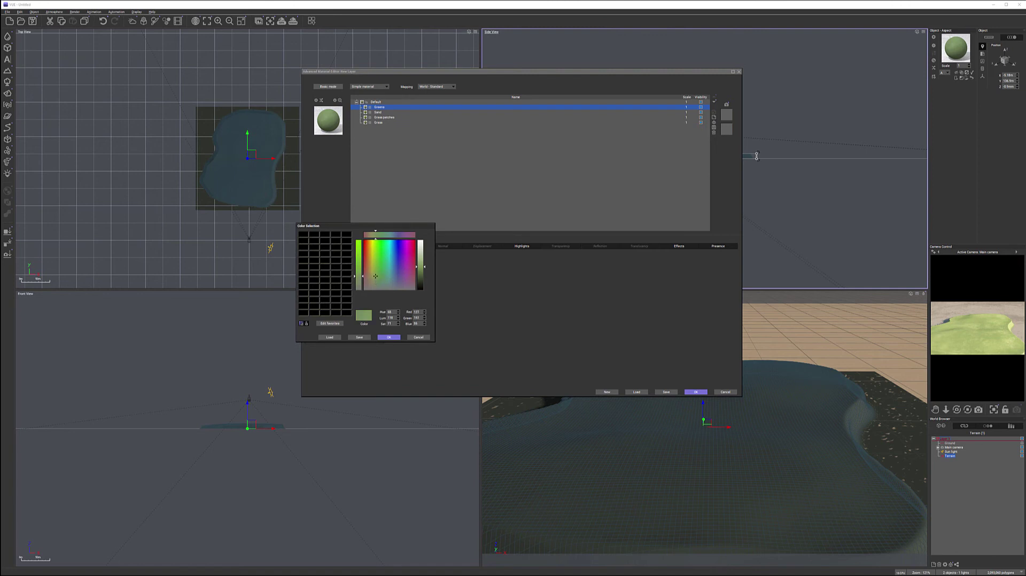
{"action": "left_click", "coordinate": [377, 276]}
{"action": "key", "text": "Return"}
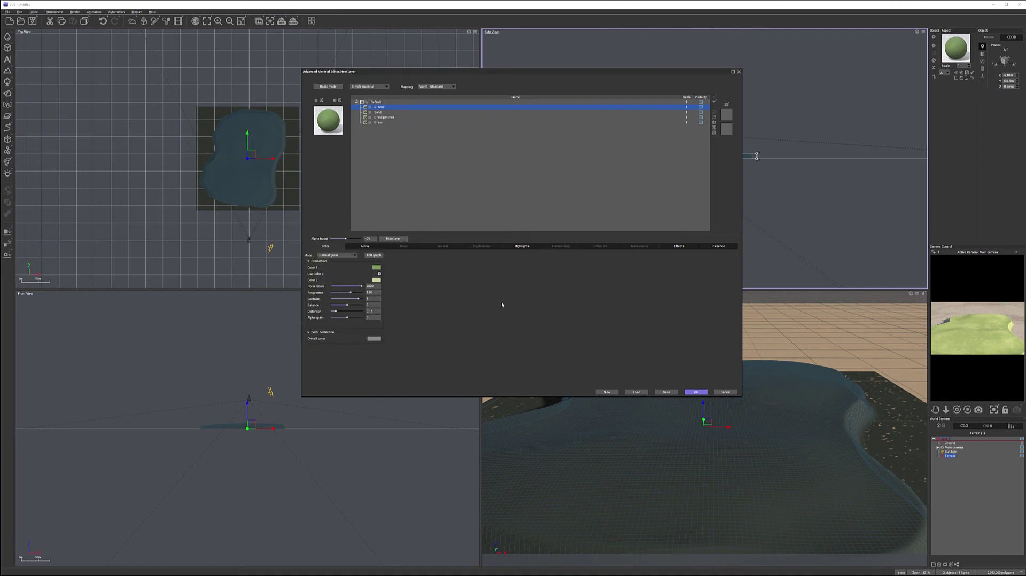
{"action": "left_click", "coordinate": [517, 246]}
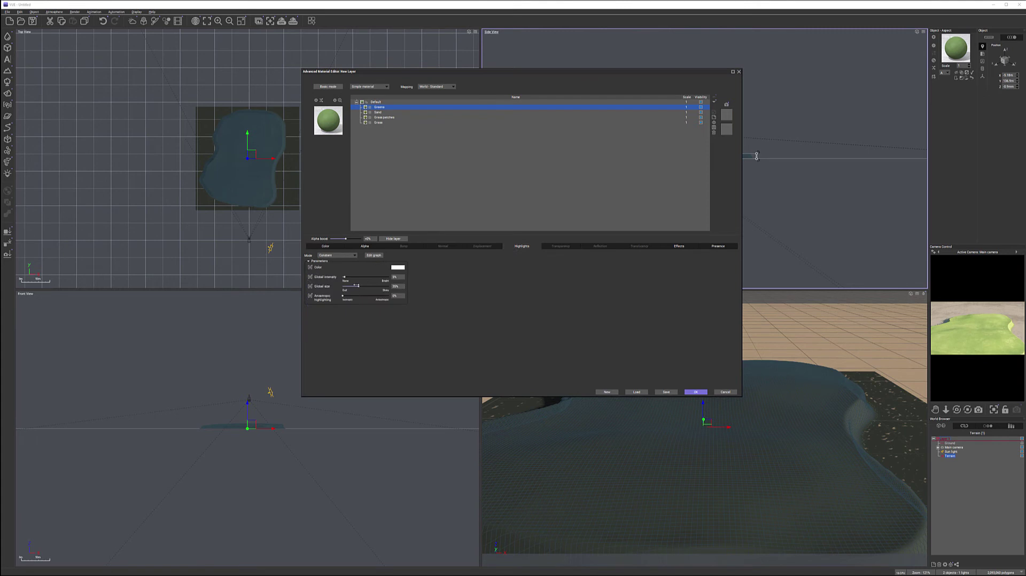
Use greens.tif as a mapped picture for the Greens layer's alpha
{"action": "left_click", "coordinate": [364, 246]}
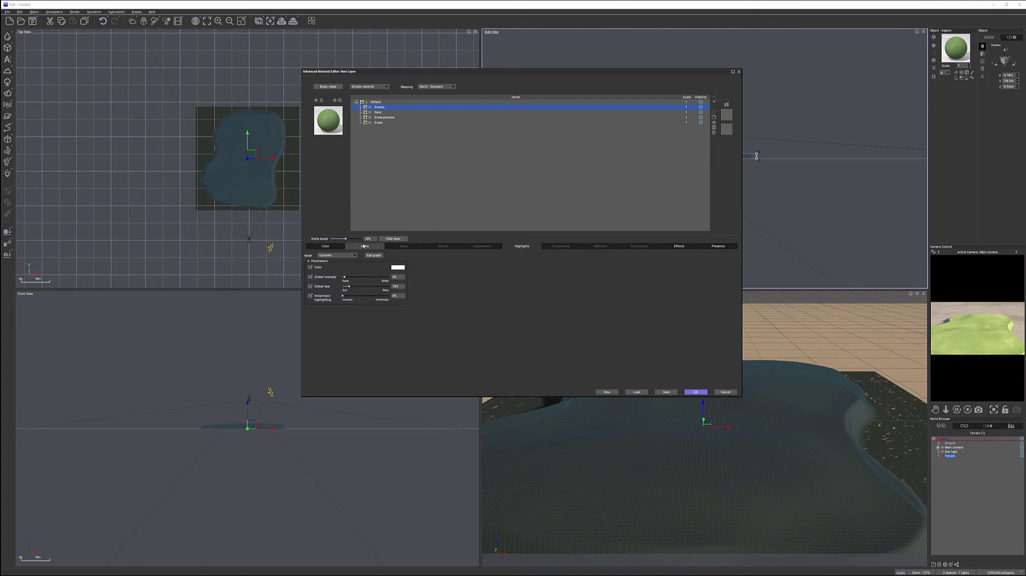
{"action": "left_click", "coordinate": [342, 255]}
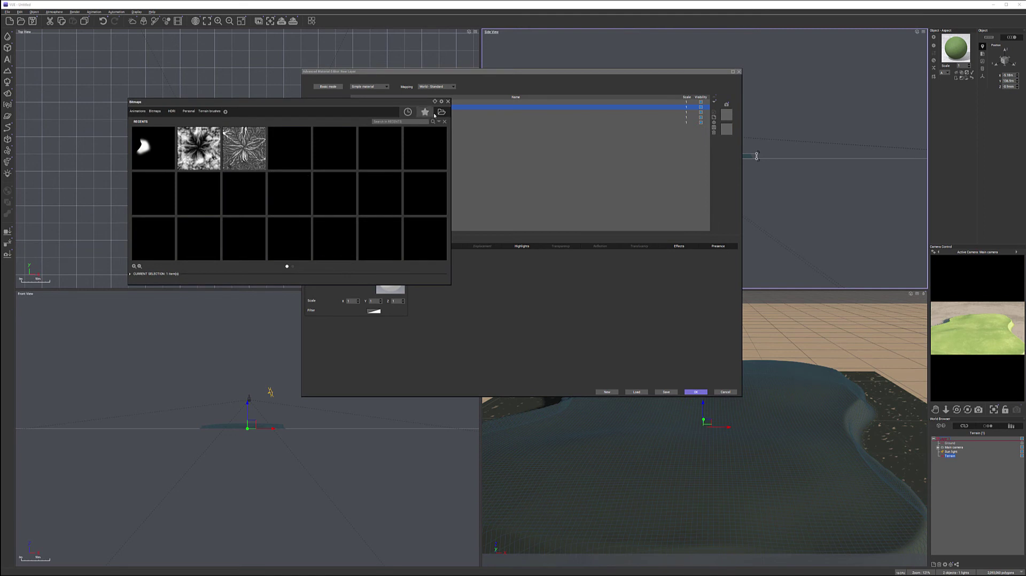
{"action": "left_click", "coordinate": [441, 112]}
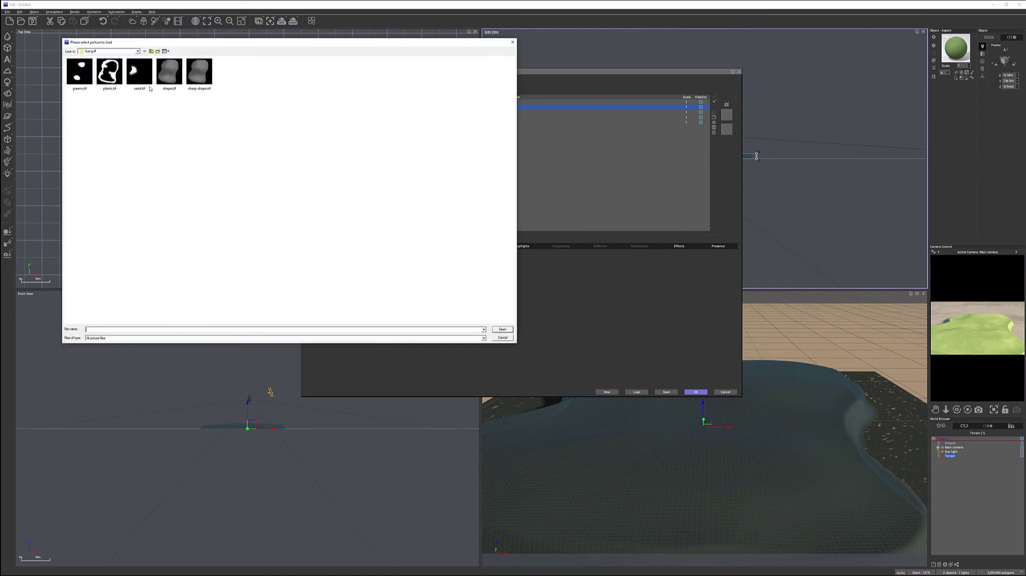
{"action": "left_click", "coordinate": [79, 75]}
{"action": "left_click", "coordinate": [502, 330]}
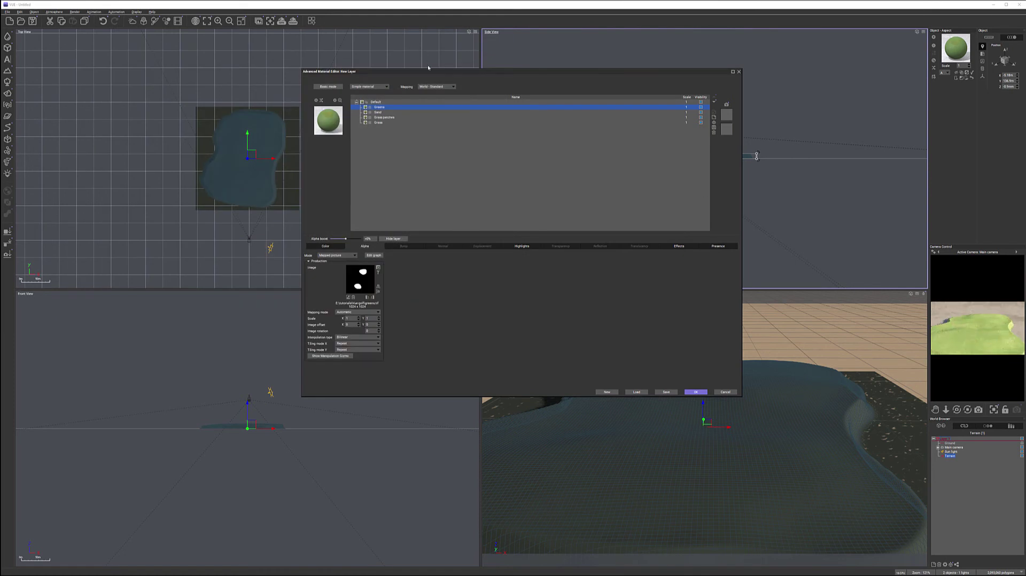
Set the Greens layer's mapping to Object - Parametric, invert its alpha image and accept the material
{"action": "left_click", "coordinate": [452, 86]}
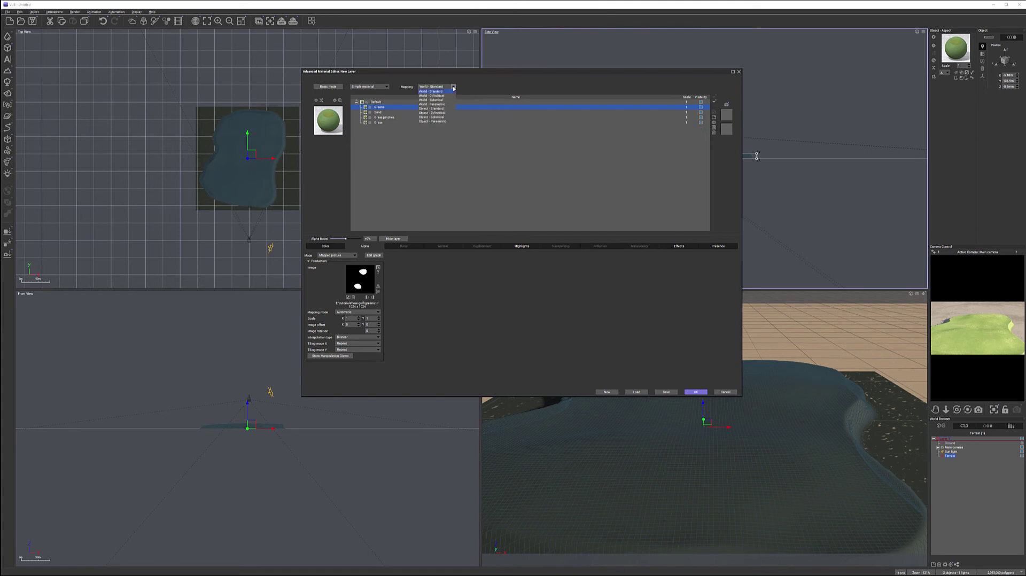
{"action": "left_click", "coordinate": [444, 120]}
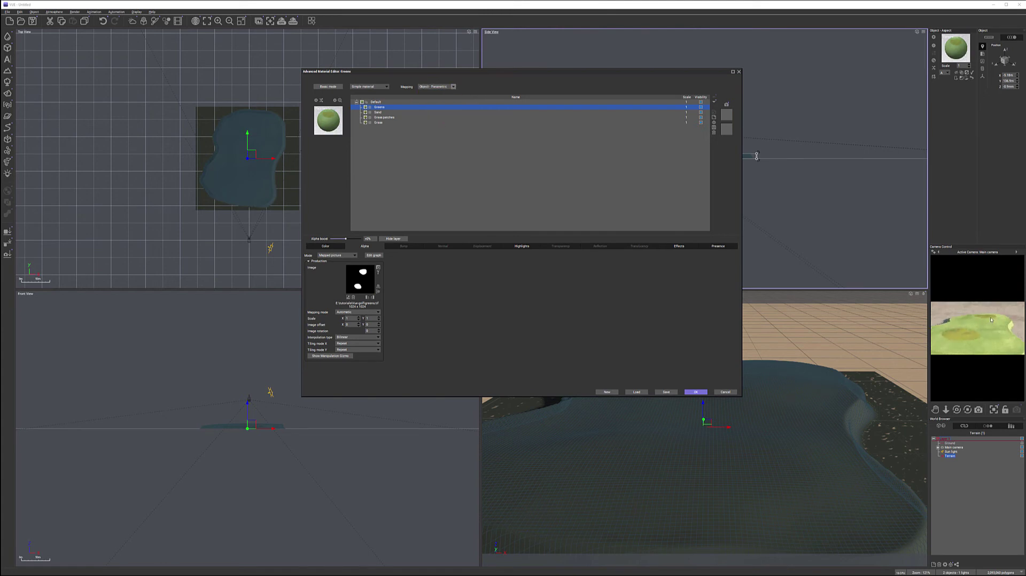
{"action": "right_click", "coordinate": [965, 340]}
{"action": "key", "text": "Escape"}
{"action": "left_click", "coordinate": [378, 268]}
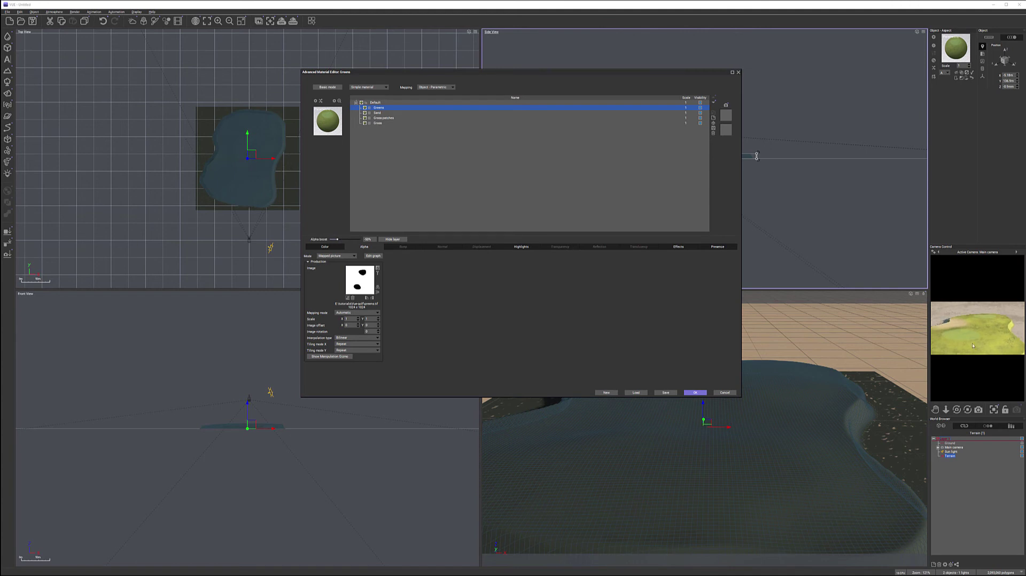
{"action": "left_click", "coordinate": [695, 392]}
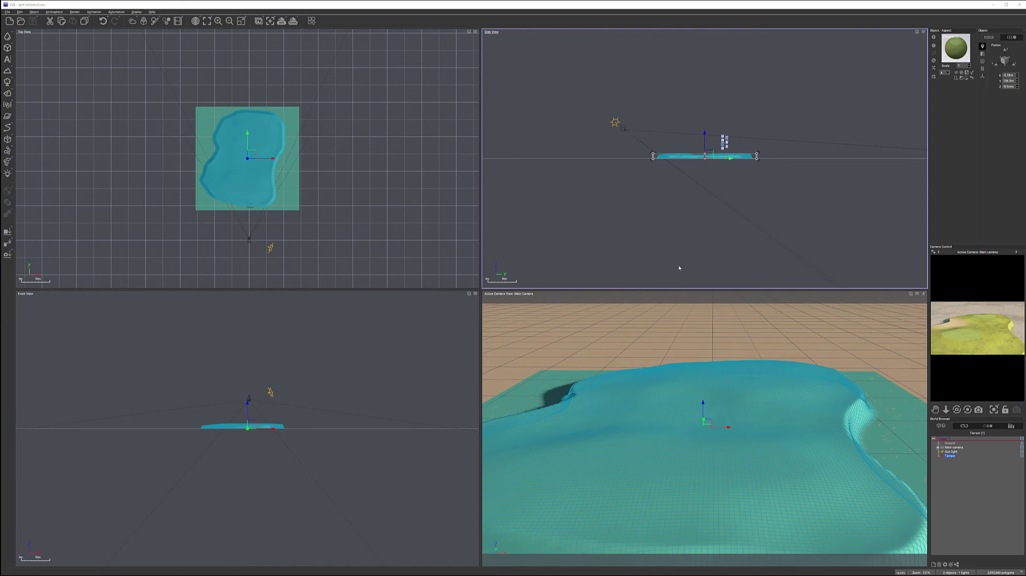
Move the main camera closer to the terrain in the side view and tilt it down toward the greens
{"action": "scroll", "coordinate": [605, 163], "scroll_direction": "up", "scroll_amount": 3}
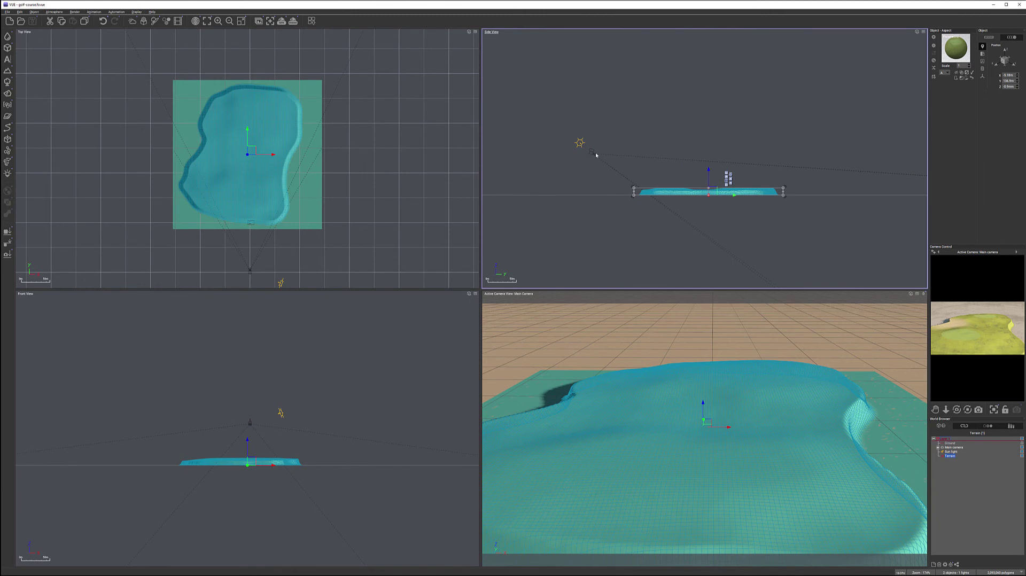
{"action": "left_click", "coordinate": [594, 153]}
{"action": "left_click_drag", "start_coordinate": [598, 150], "coordinate": [624, 139]}
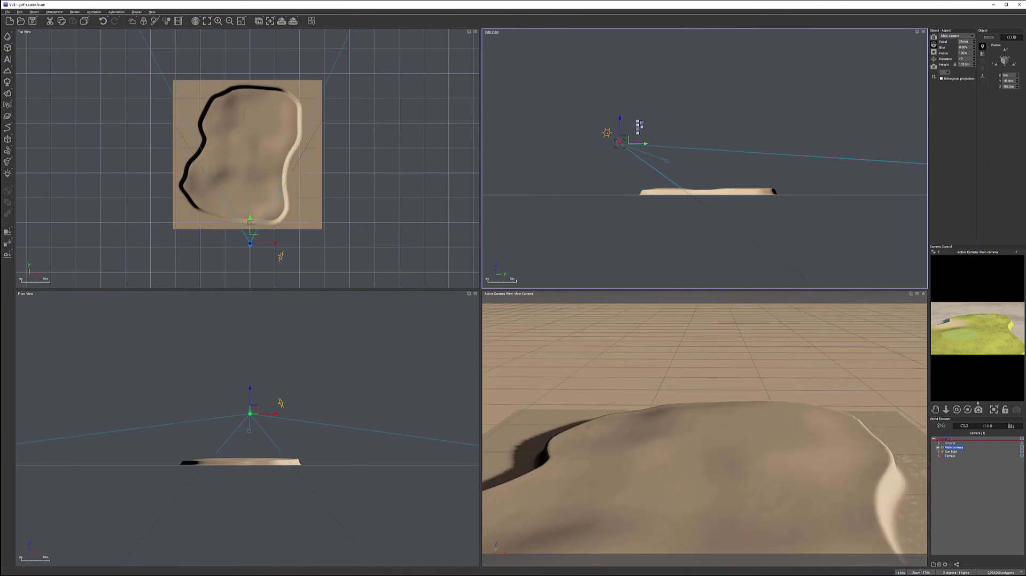
{"action": "left_click_drag", "start_coordinate": [956, 409], "coordinate": [956, 441]}
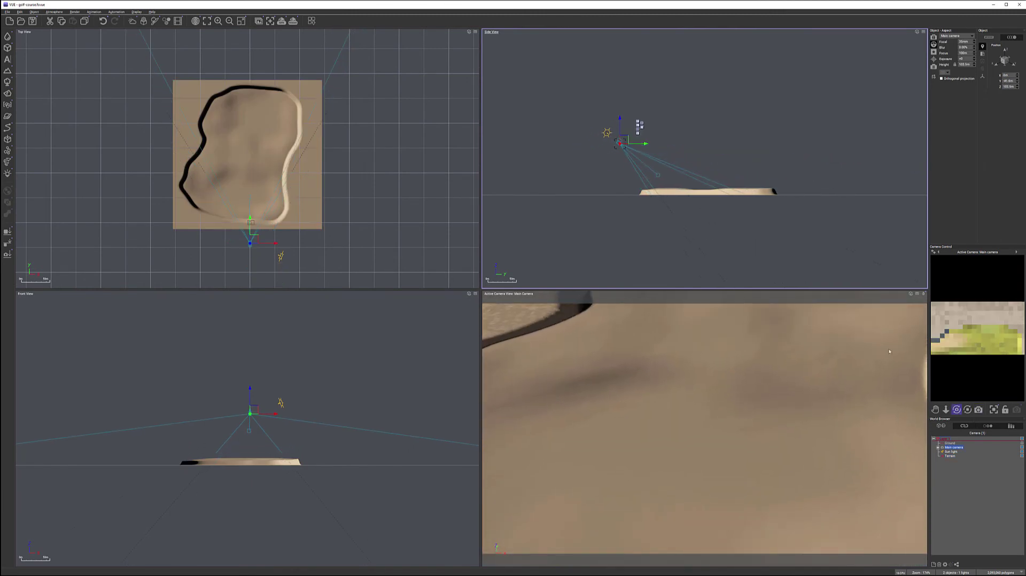
Render the close-up view, close the render, and move the main camera back and higher to frame the whole terrain
{"action": "key", "text": "ctrl+F9"}
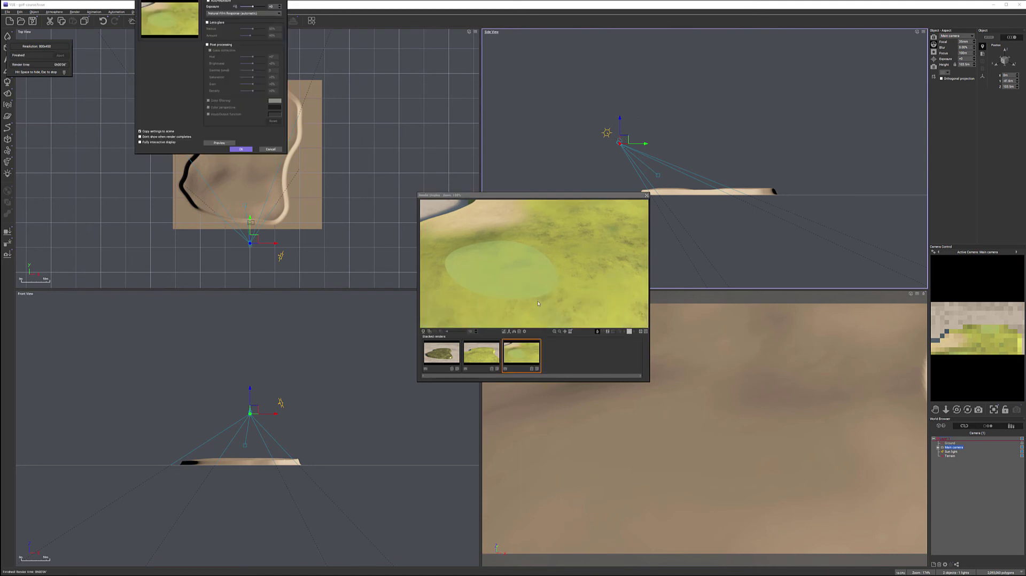
{"action": "left_click", "coordinate": [646, 195]}
{"action": "left_click_drag", "start_coordinate": [620, 141], "coordinate": [583, 98]}
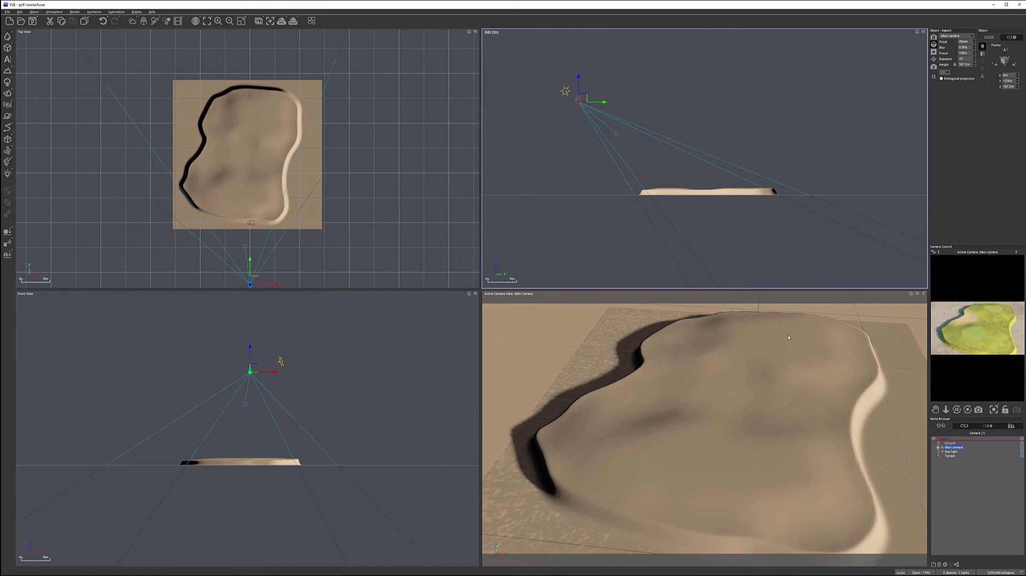
Add a new layer named Trees Eco to the terrain's material and change its type to EcoSystem/Particles
{"action": "left_click", "coordinate": [950, 456]}
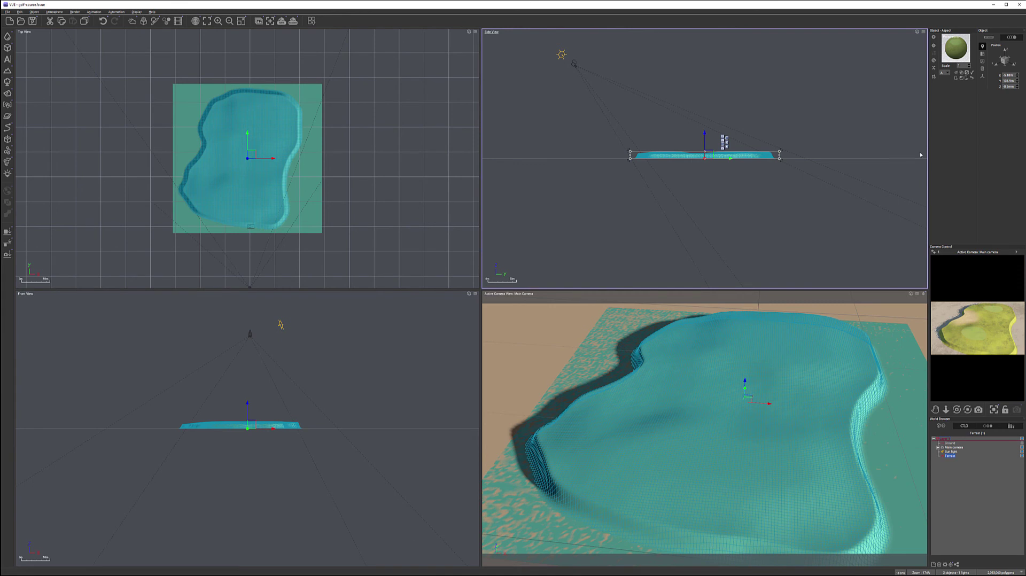
{"action": "double_click", "coordinate": [959, 49]}
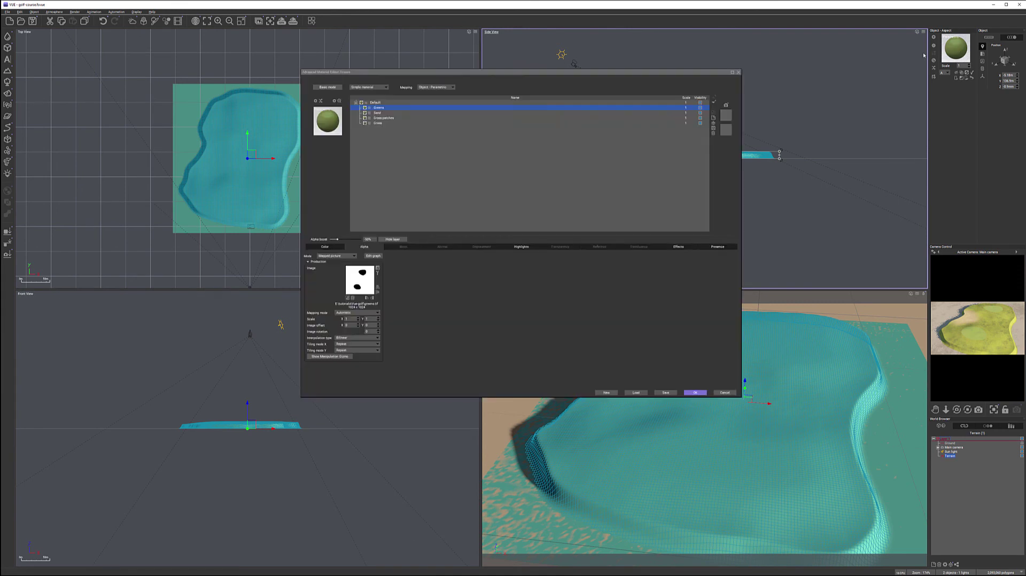
{"action": "left_click", "coordinate": [713, 118]}
{"action": "double_click", "coordinate": [403, 107]}
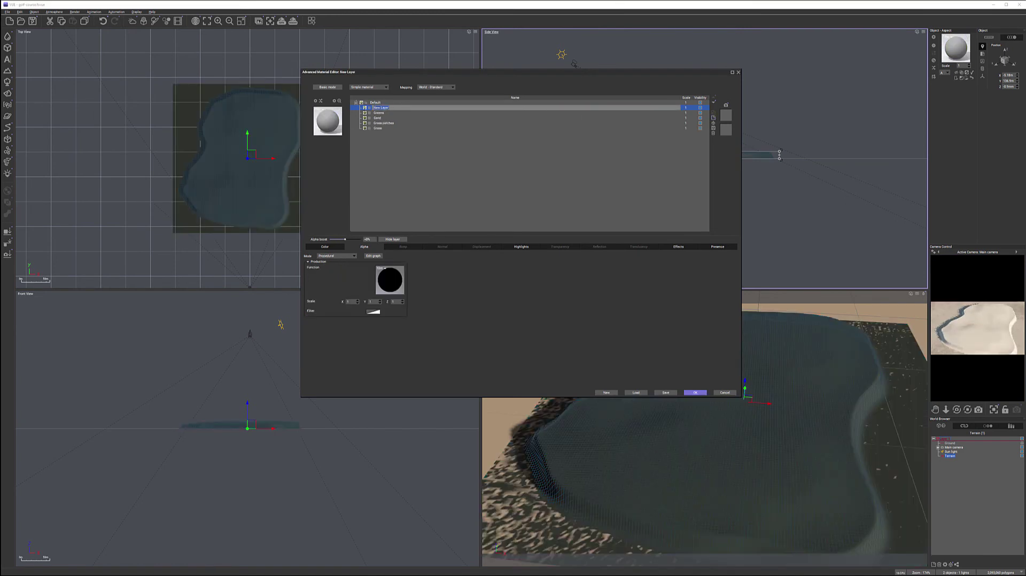
{"action": "type", "text": "Ti"}
{"action": "left_click", "coordinate": [384, 88]}
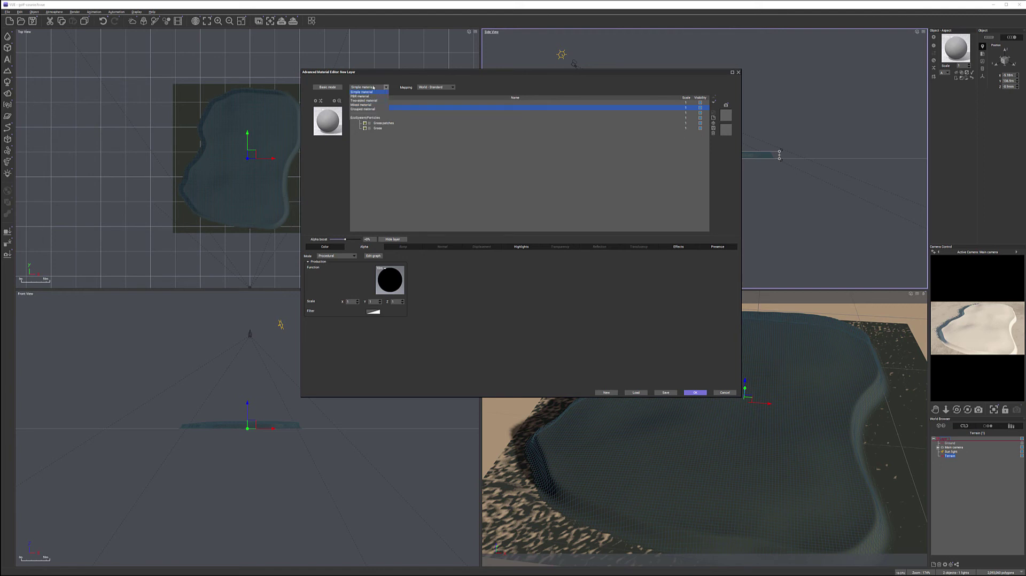
{"action": "left_click", "coordinate": [376, 118]}
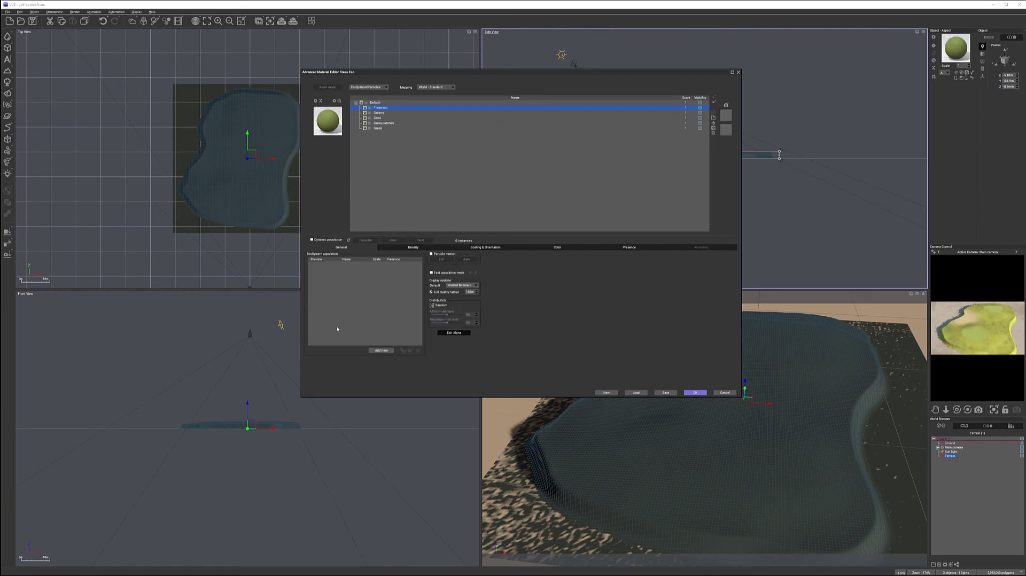
Add the Alder - Autumn tree from the plant library to the Trees Eco layer's ecosystem population
{"action": "left_click", "coordinate": [381, 350]}
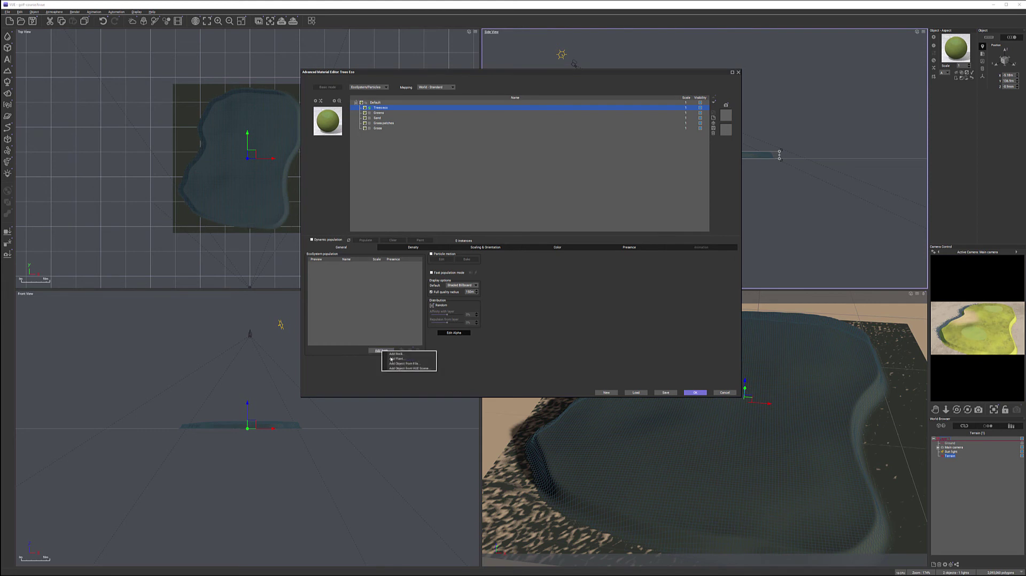
{"action": "left_click", "coordinate": [396, 358]}
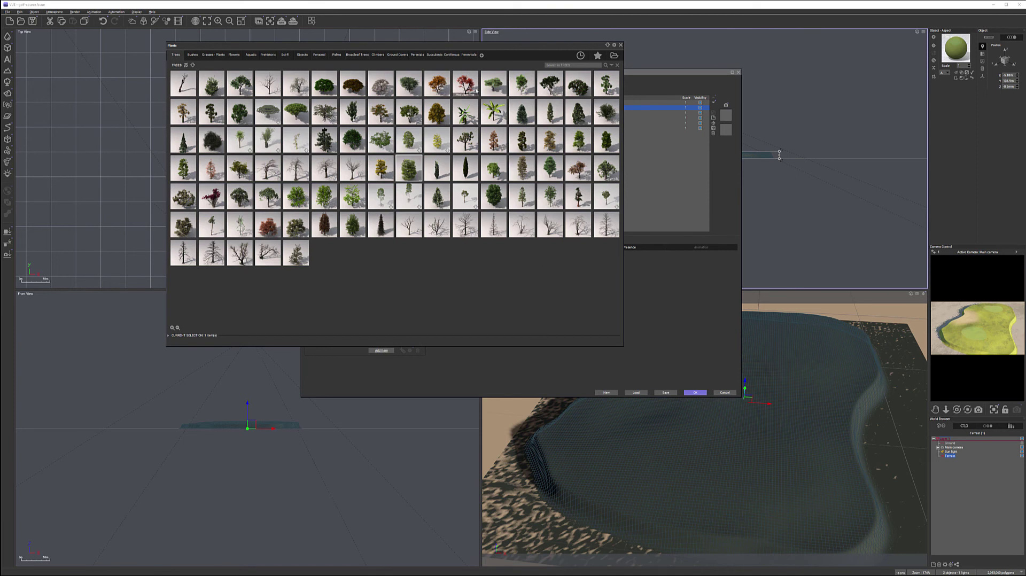
{"action": "mouse_move", "coordinate": [477, 91]}
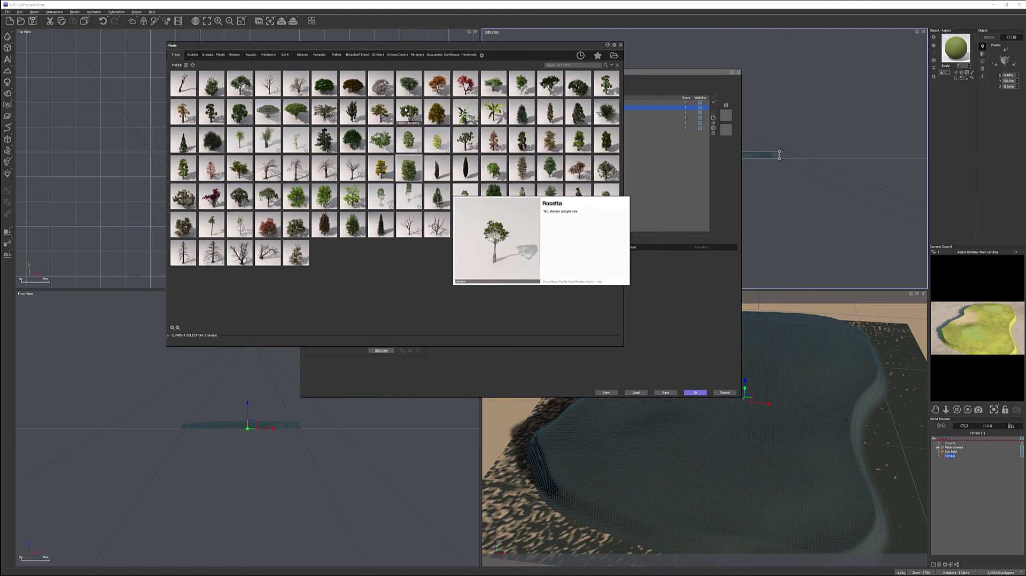
{"action": "mouse_move", "coordinate": [411, 119]}
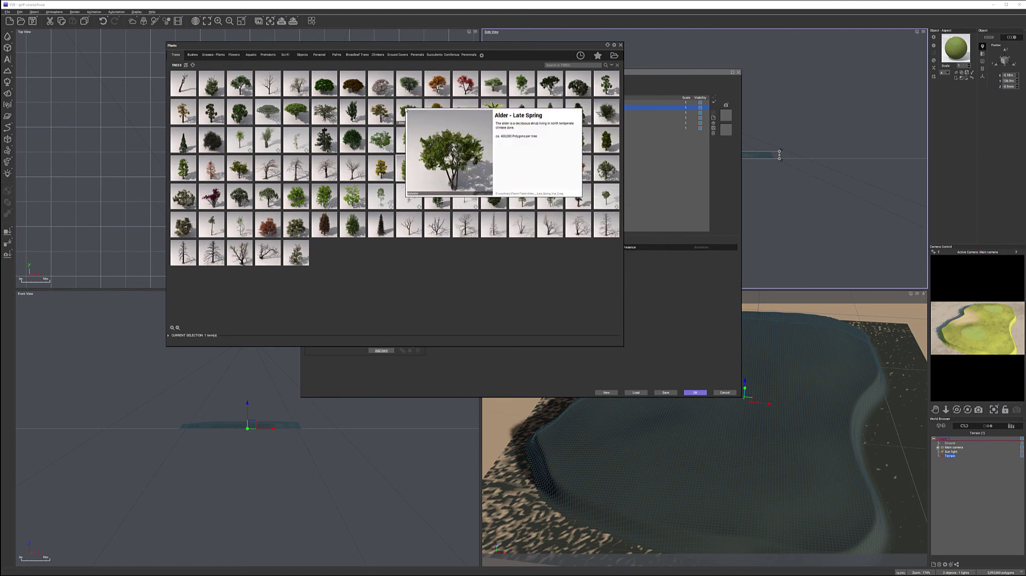
{"action": "double_click", "coordinate": [386, 116]}
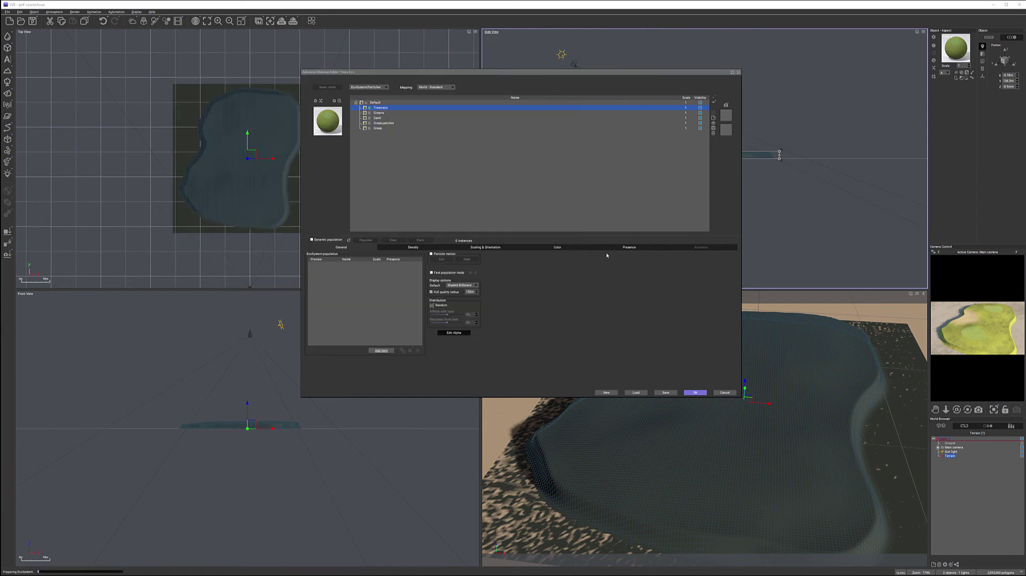
Add the Alder - Late Spring and Large European Ash - Summer trees from the plant library to the Trees Eco population
{"action": "left_click", "coordinate": [381, 351]}
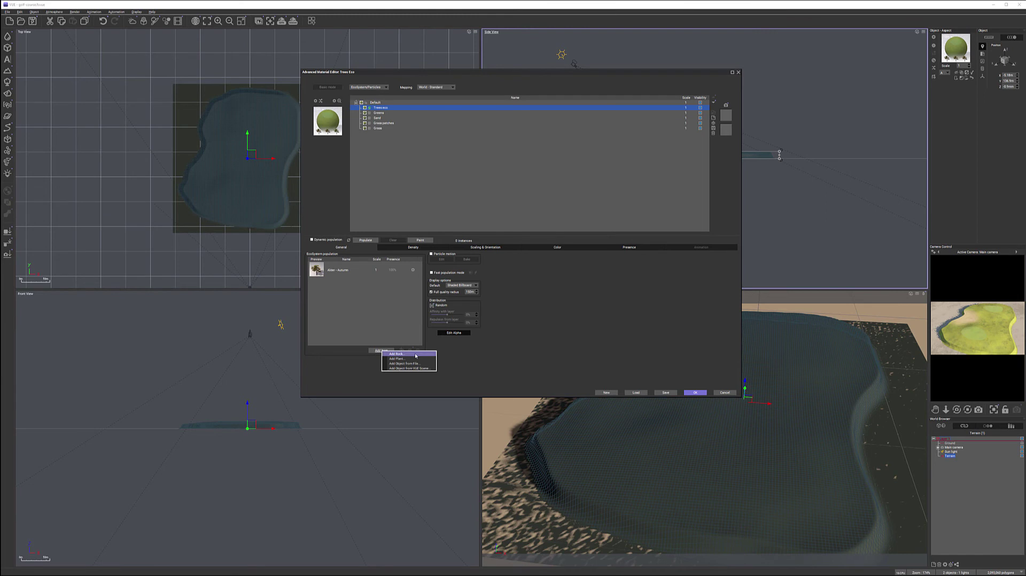
{"action": "left_click", "coordinate": [396, 358]}
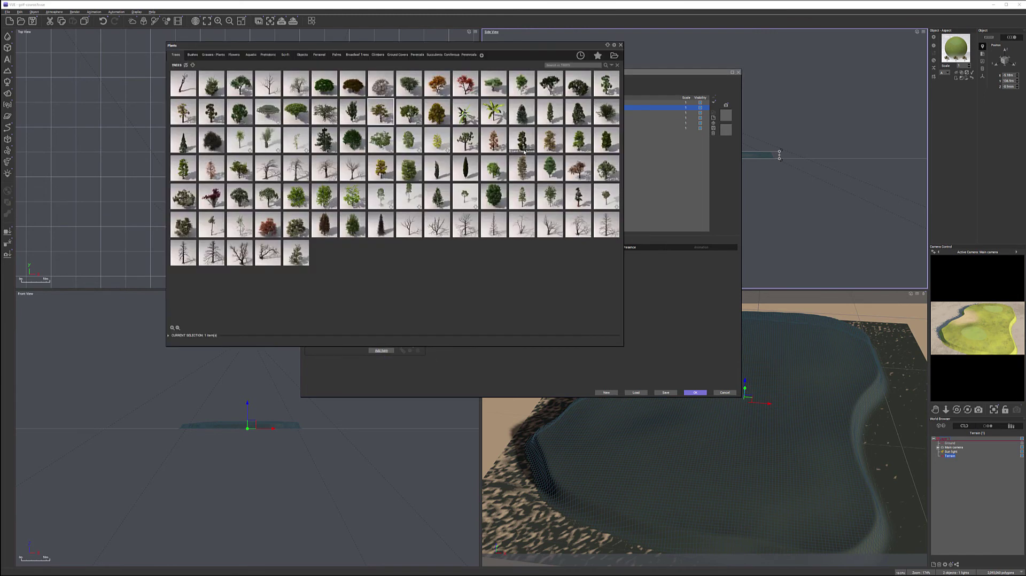
{"action": "double_click", "coordinate": [409, 113]}
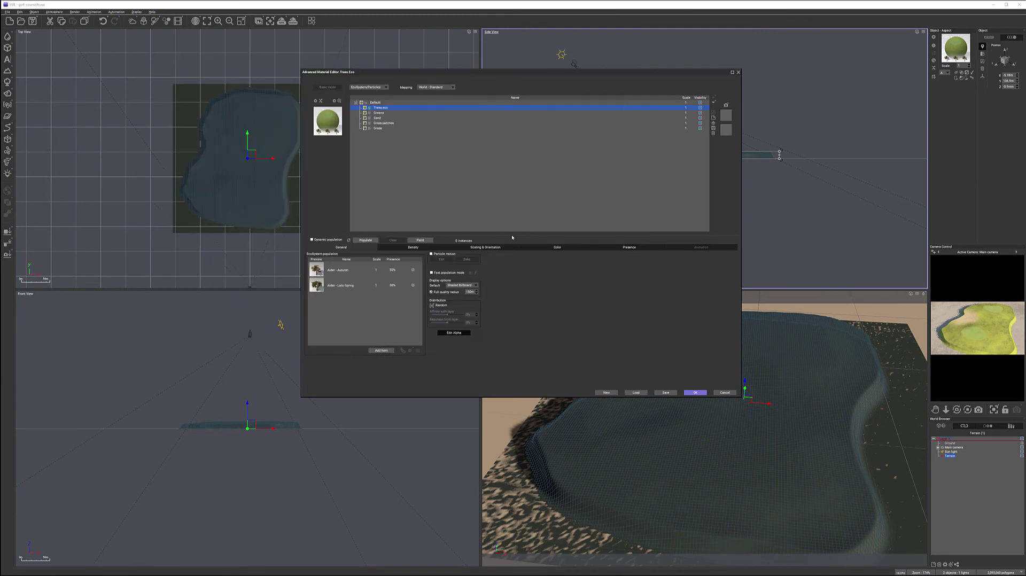
{"action": "left_click", "coordinate": [380, 351]}
{"action": "left_click", "coordinate": [406, 358]}
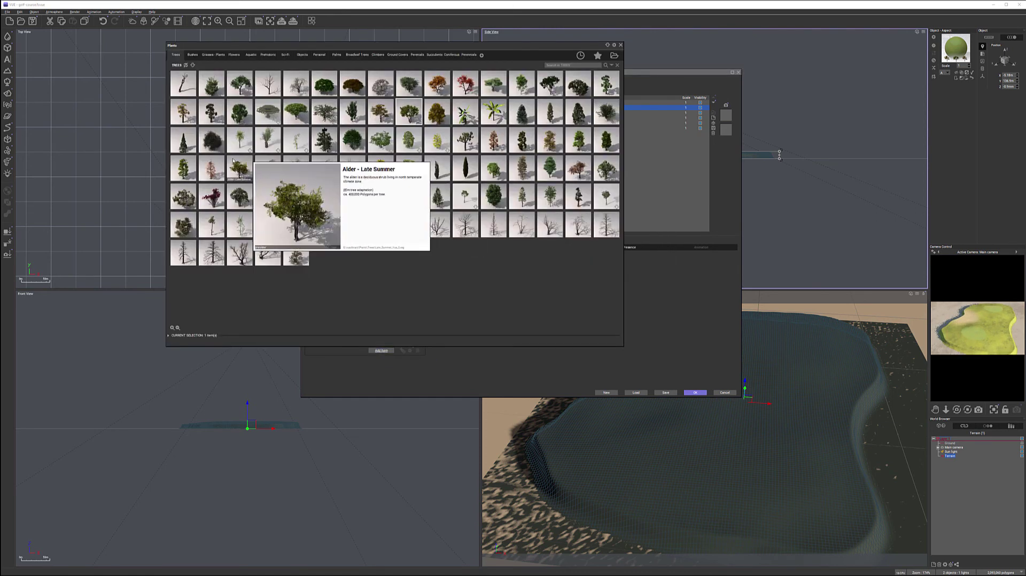
{"action": "mouse_move", "coordinate": [180, 148]}
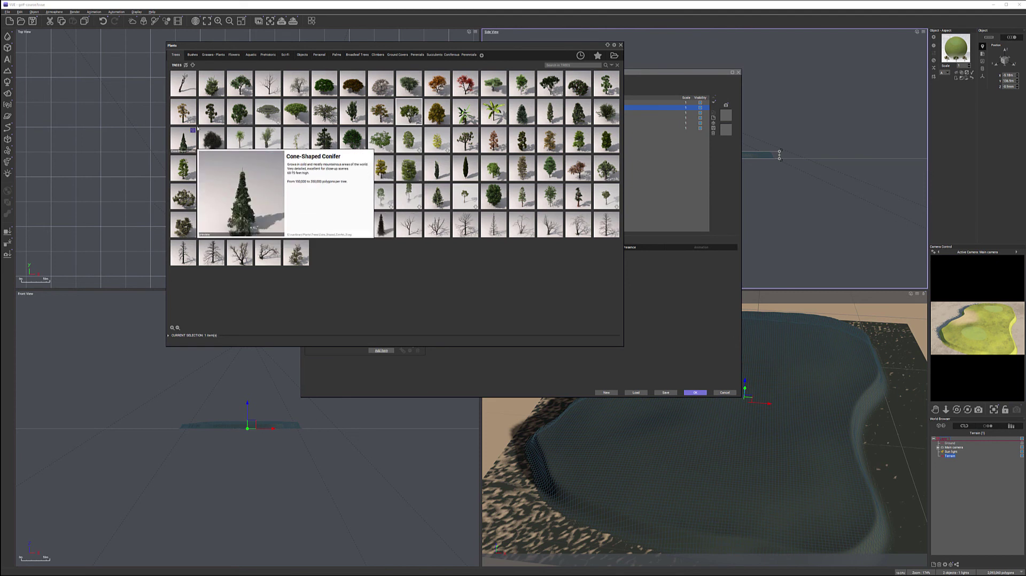
{"action": "mouse_move", "coordinate": [183, 177]}
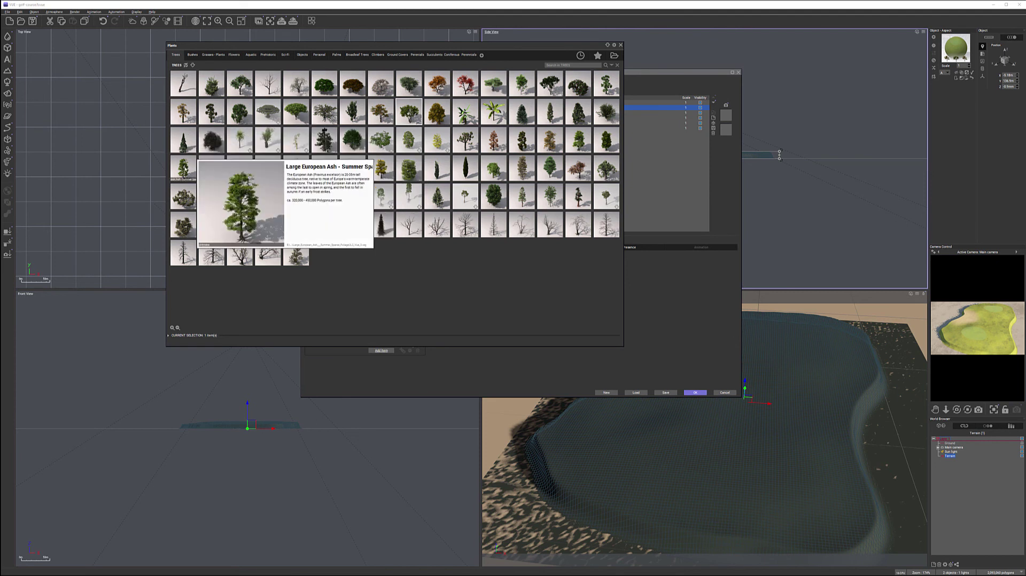
{"action": "double_click", "coordinate": [184, 168]}
Add the Scots Pine tree to the Trees Eco population and populate the terrain
{"action": "left_click", "coordinate": [381, 350]}
{"action": "left_click", "coordinate": [401, 359]}
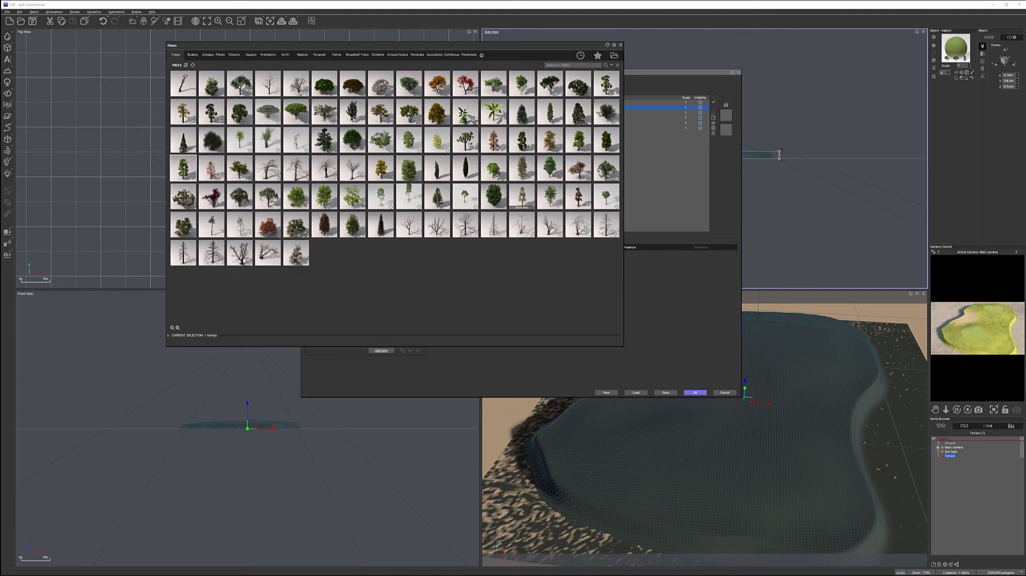
{"action": "double_click", "coordinate": [517, 193]}
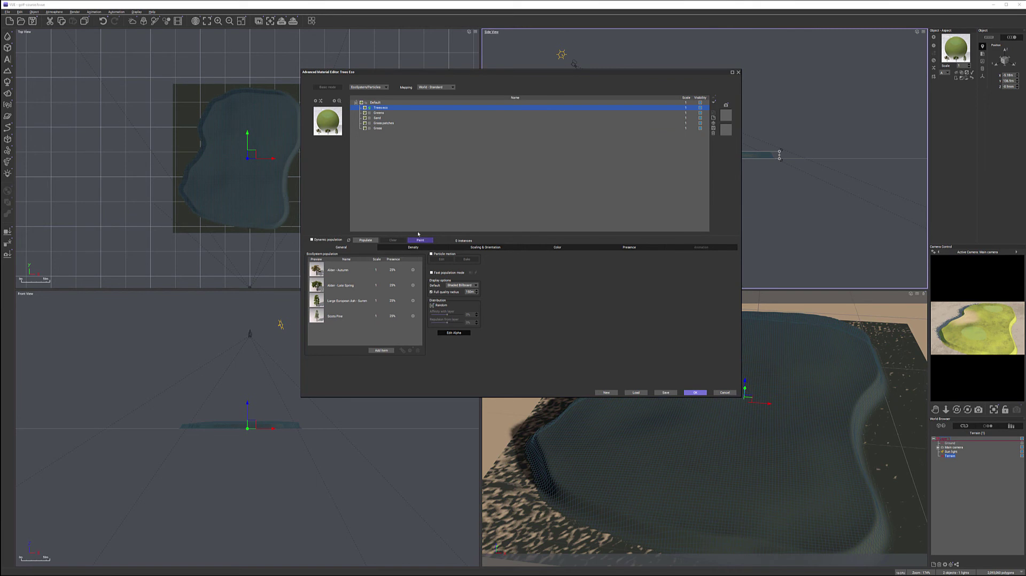
{"action": "left_click", "coordinate": [366, 240]}
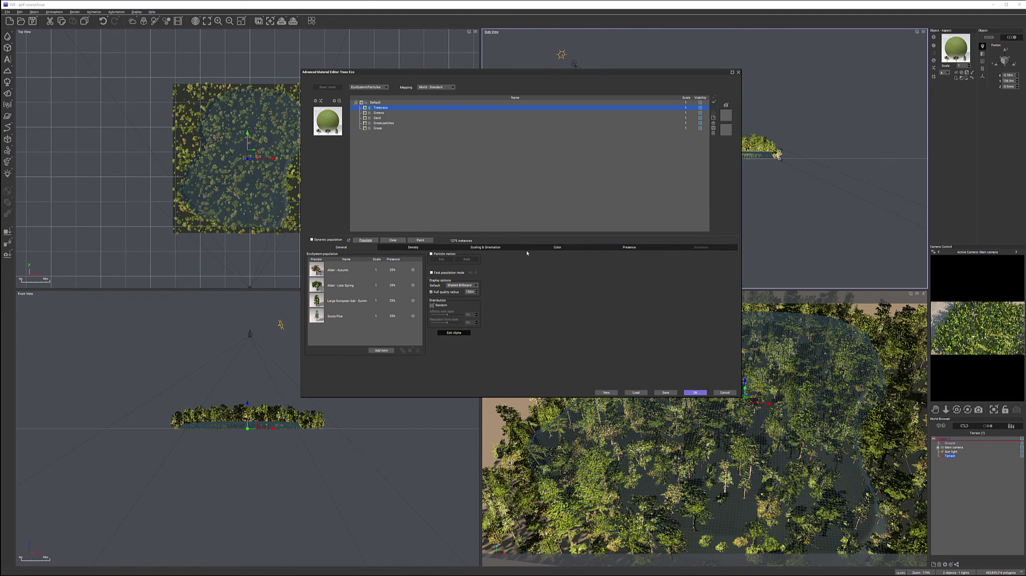
Set the Trees Eco layer's mapping to Object - Parametric and enable variable density
{"action": "left_click", "coordinate": [453, 87]}
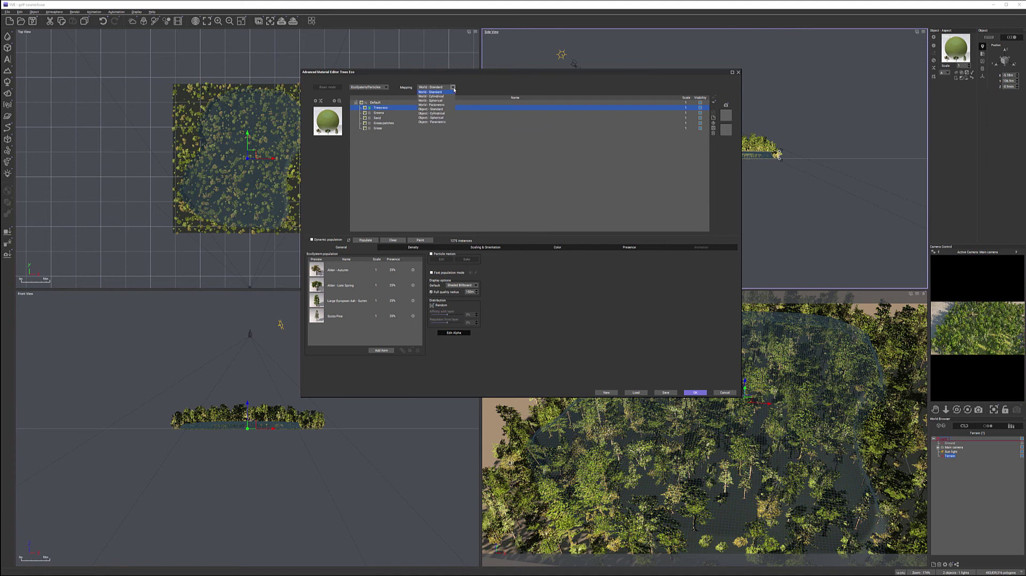
{"action": "left_click", "coordinate": [430, 121]}
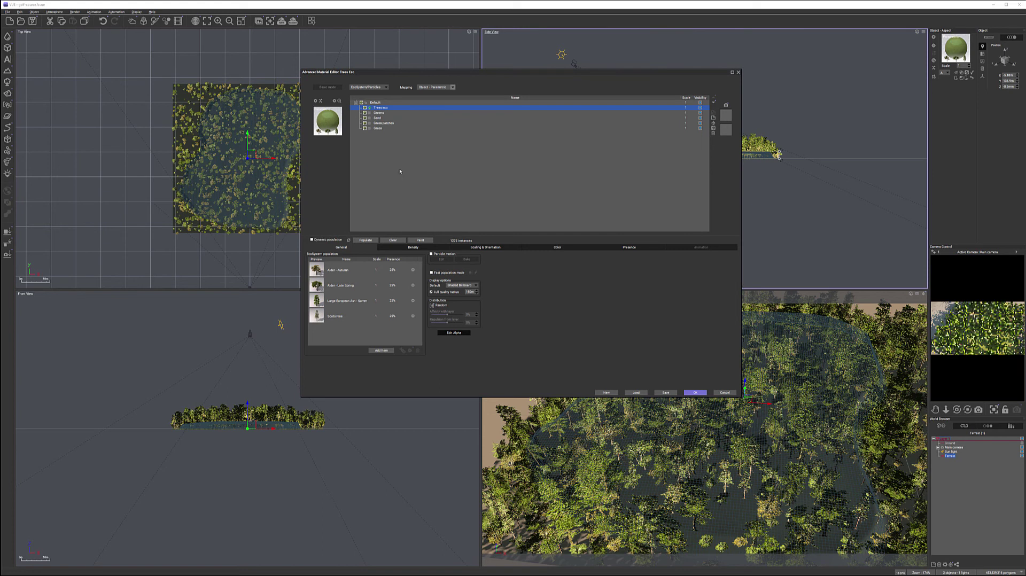
{"action": "left_click", "coordinate": [413, 247]}
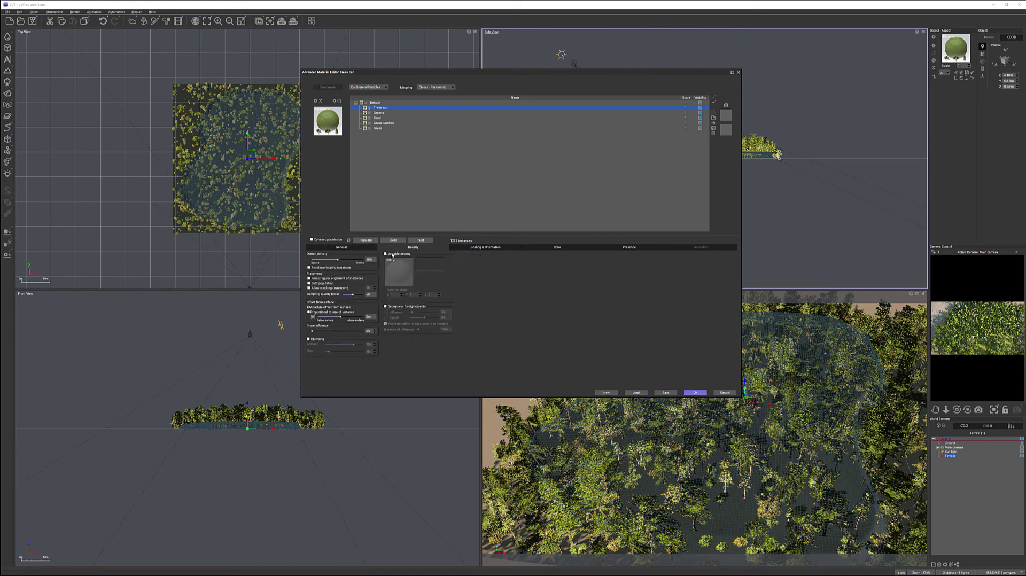
{"action": "left_click", "coordinate": [393, 255]}
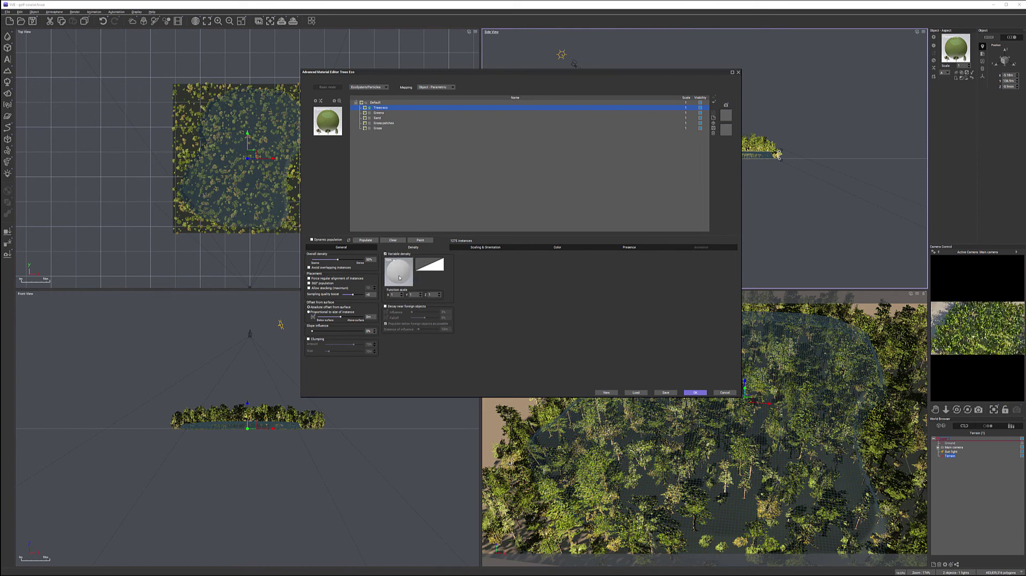
Open the variable density function for editing and spread its constant, filter, color map and output nodes apart
{"action": "right_click", "coordinate": [399, 277]}
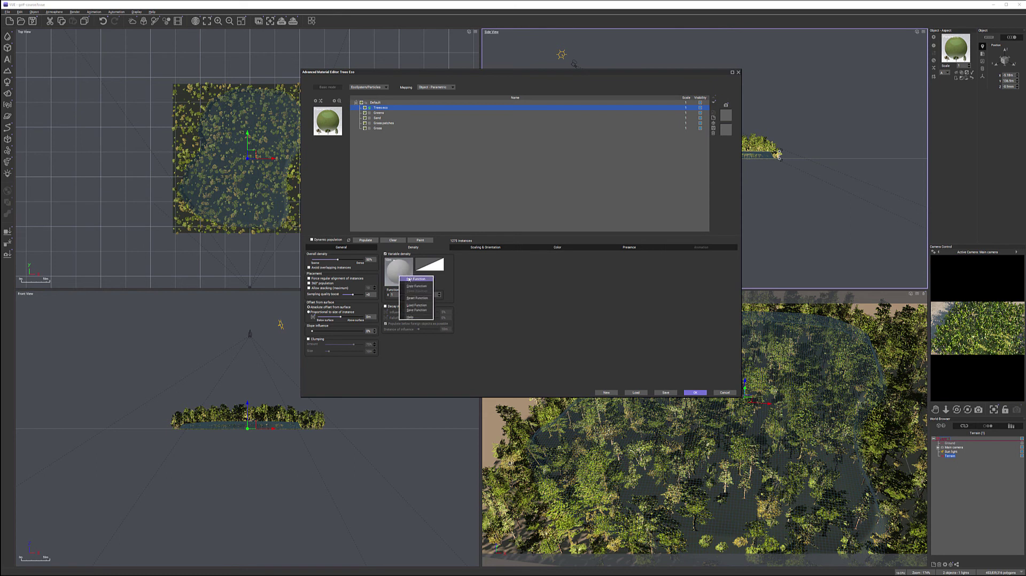
{"action": "left_click", "coordinate": [409, 278]}
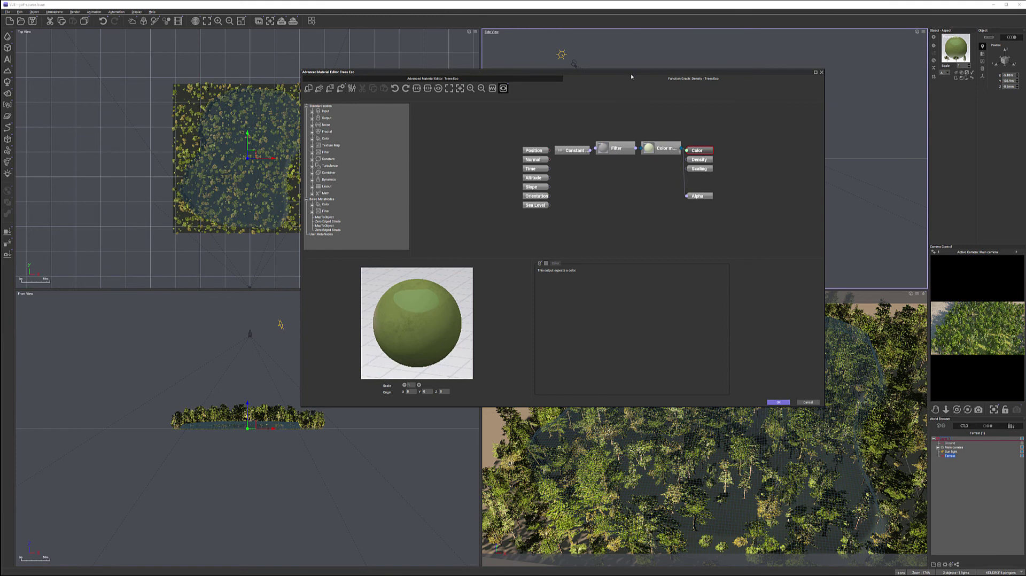
{"action": "left_click_drag", "start_coordinate": [631, 75], "coordinate": [554, 79]}
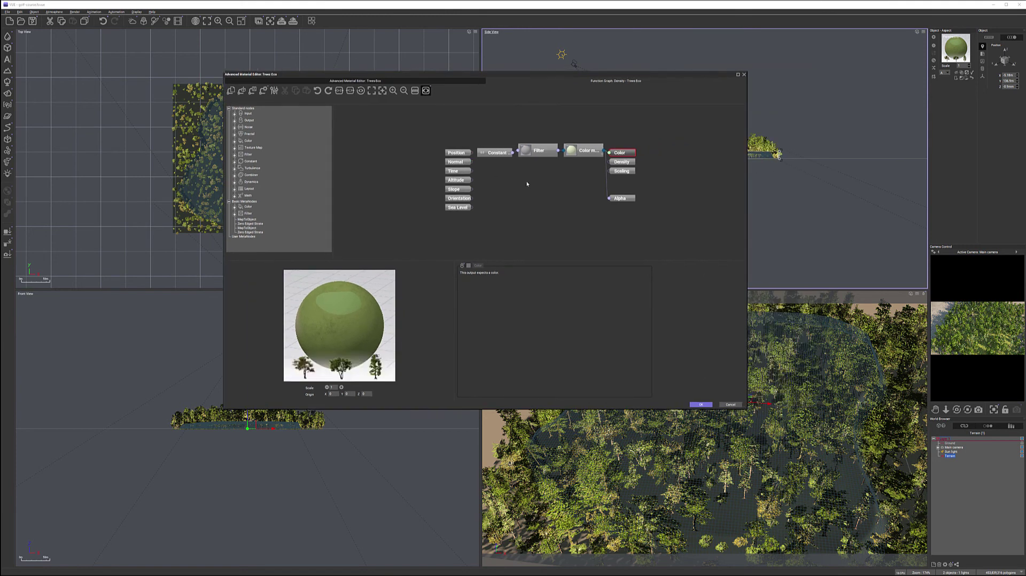
{"action": "left_click_drag", "start_coordinate": [534, 190], "coordinate": [521, 192]}
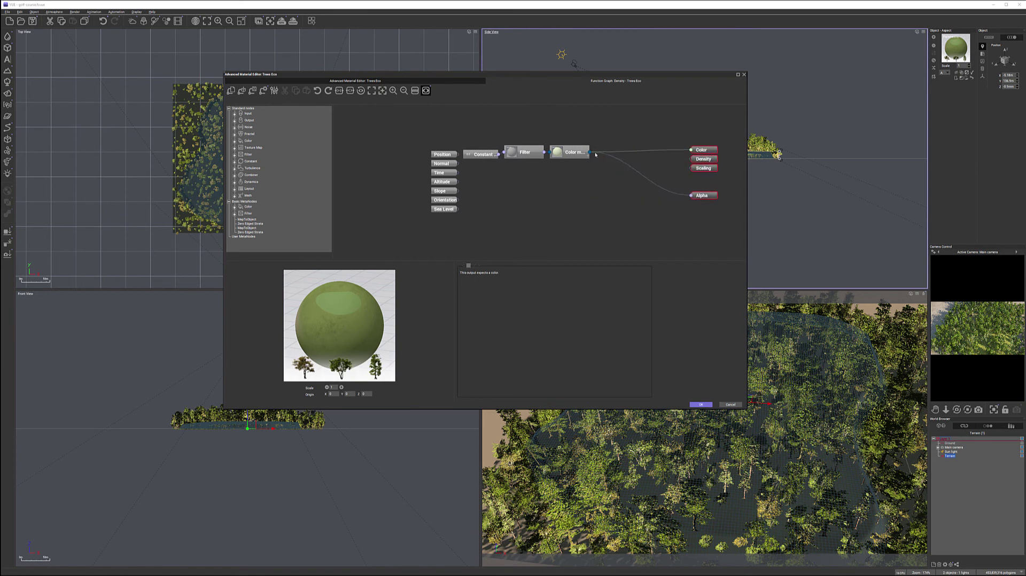
{"action": "left_click_drag", "start_coordinate": [557, 155], "coordinate": [605, 158]}
{"action": "left_click_drag", "start_coordinate": [525, 153], "coordinate": [558, 150]}
{"action": "left_click_drag", "start_coordinate": [486, 154], "coordinate": [505, 150]}
{"action": "left_click", "coordinate": [701, 166]}
{"action": "left_click", "coordinate": [707, 160]}
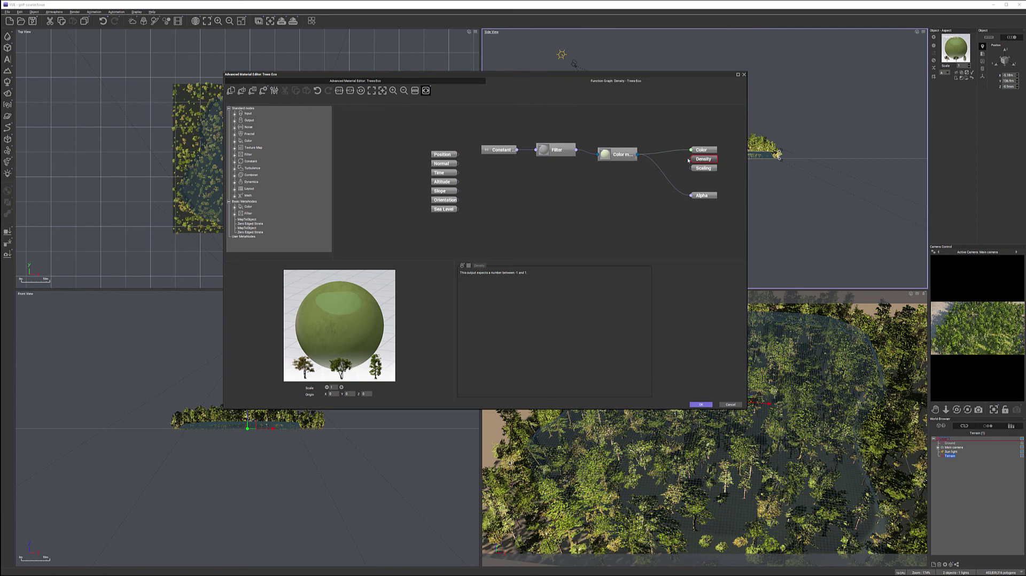
{"action": "left_click", "coordinate": [508, 181]}
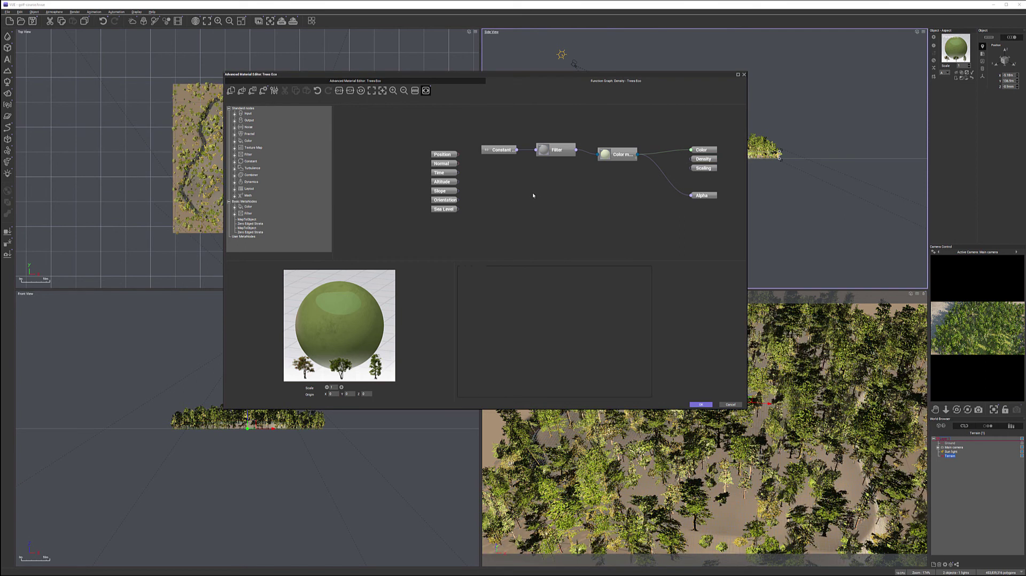
Add a Projected Texture Map node to the density function graph below the Filter node
{"action": "left_click", "coordinate": [234, 147]}
{"action": "left_click", "coordinate": [253, 158]}
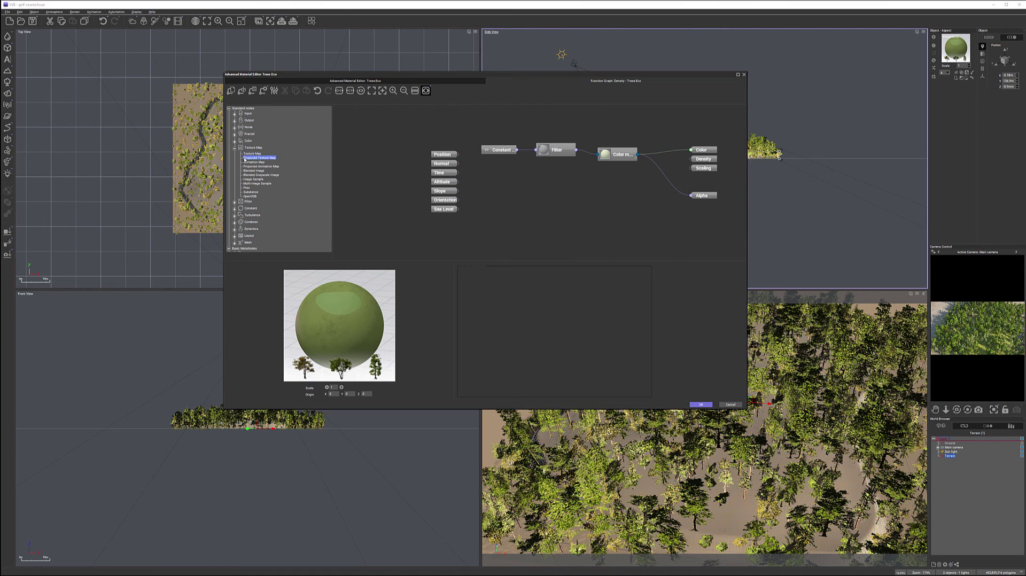
{"action": "left_click_drag", "start_coordinate": [262, 159], "coordinate": [539, 189]}
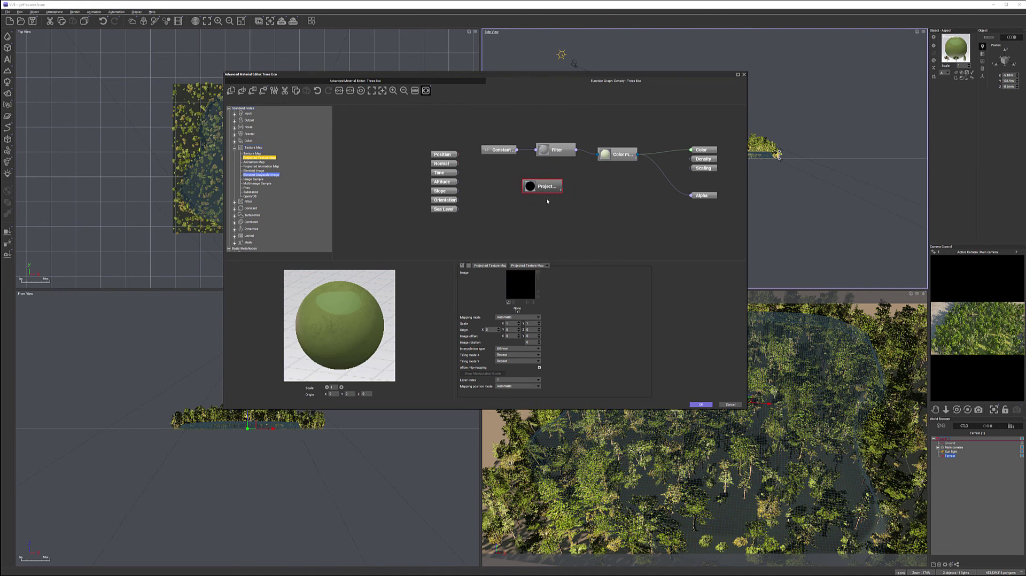
Load plants.tif as the image of the Projected Texture Map node
{"action": "left_click", "coordinate": [508, 303]}
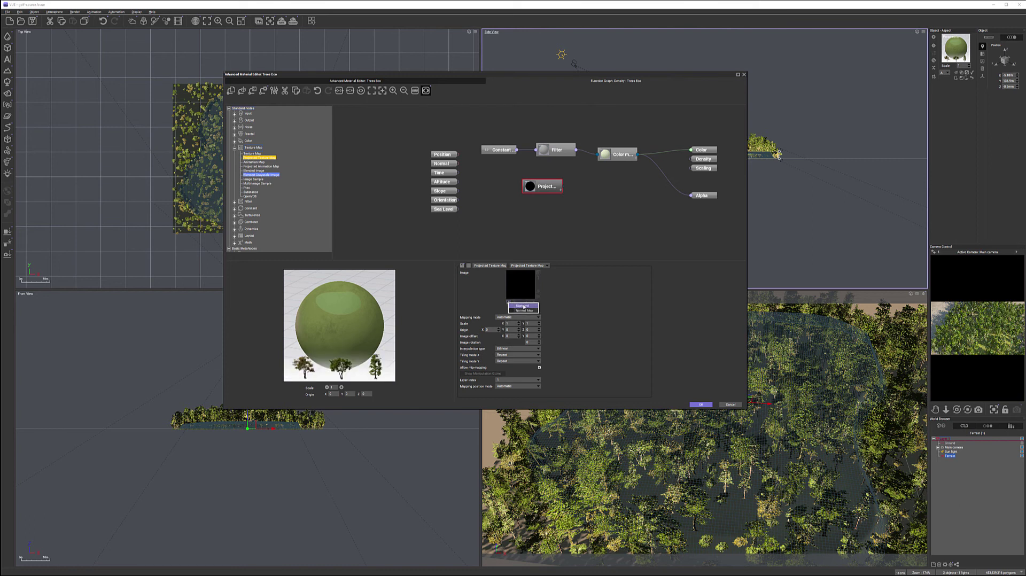
{"action": "left_click", "coordinate": [523, 306]}
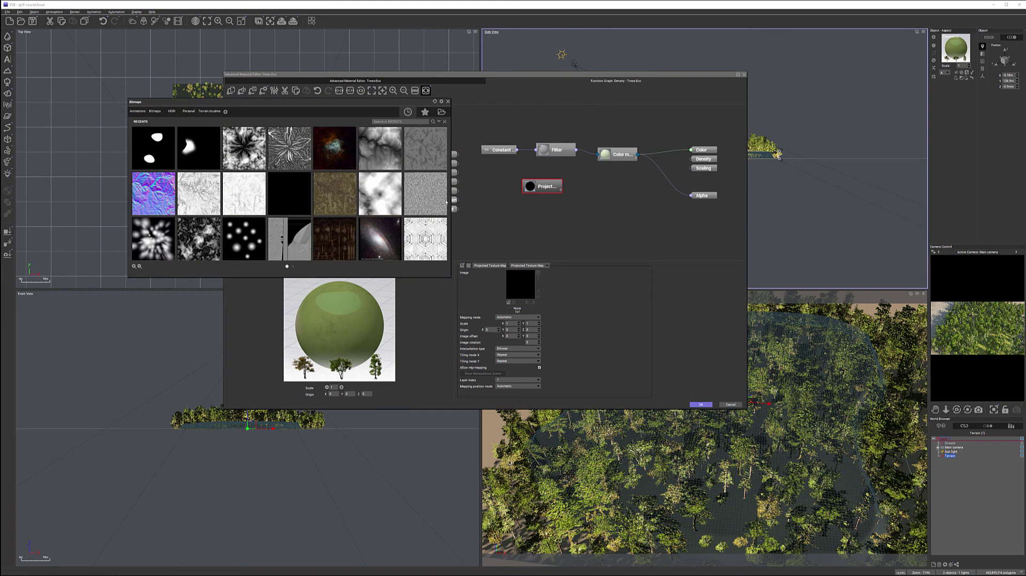
{"action": "left_click", "coordinate": [441, 112]}
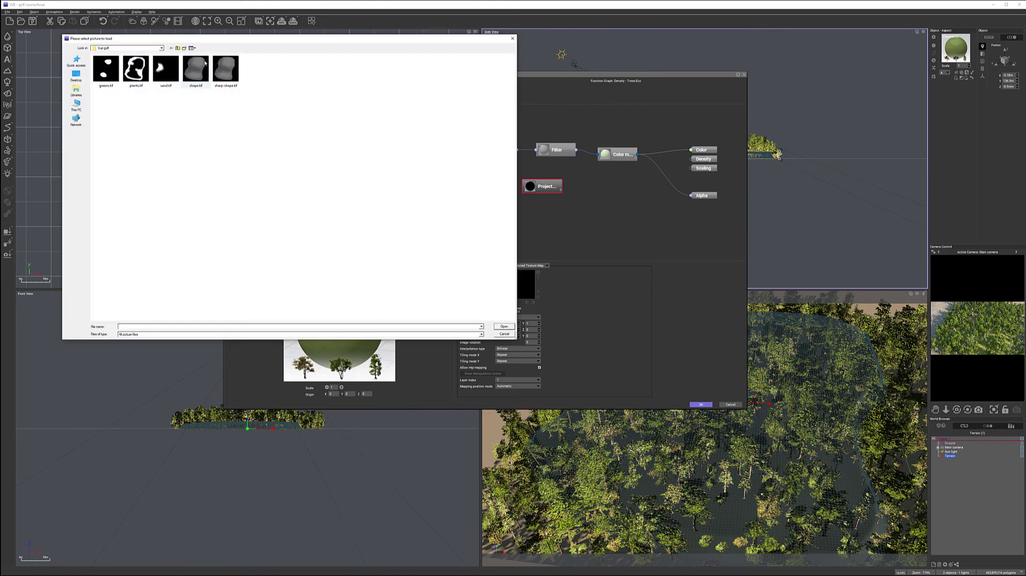
{"action": "left_click", "coordinate": [133, 69]}
{"action": "left_click", "coordinate": [504, 327]}
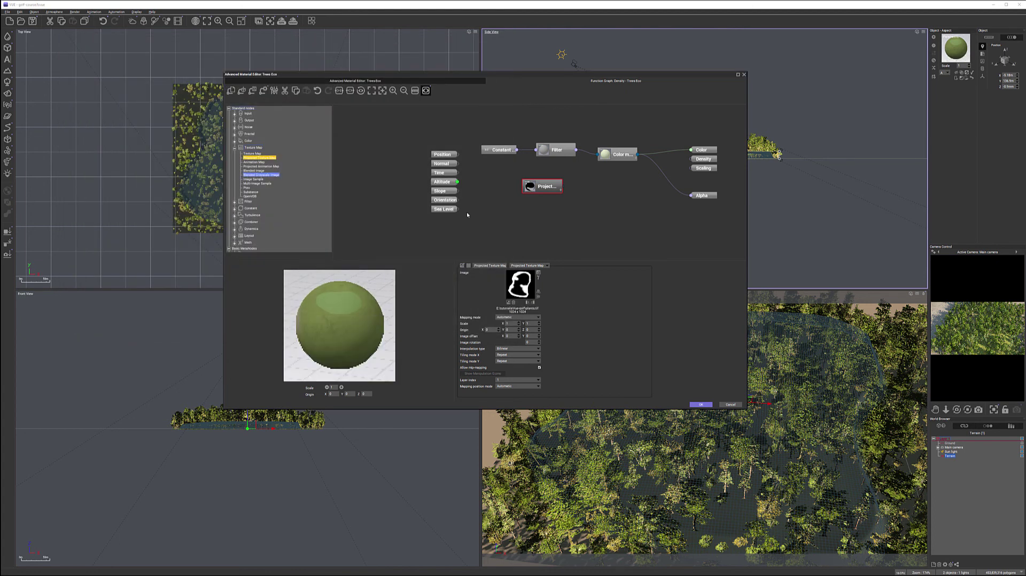
Connect the Projected Texture Map node to the Density output and repopulate the Trees Eco layer
{"action": "left_click_drag", "start_coordinate": [562, 187], "coordinate": [692, 160]}
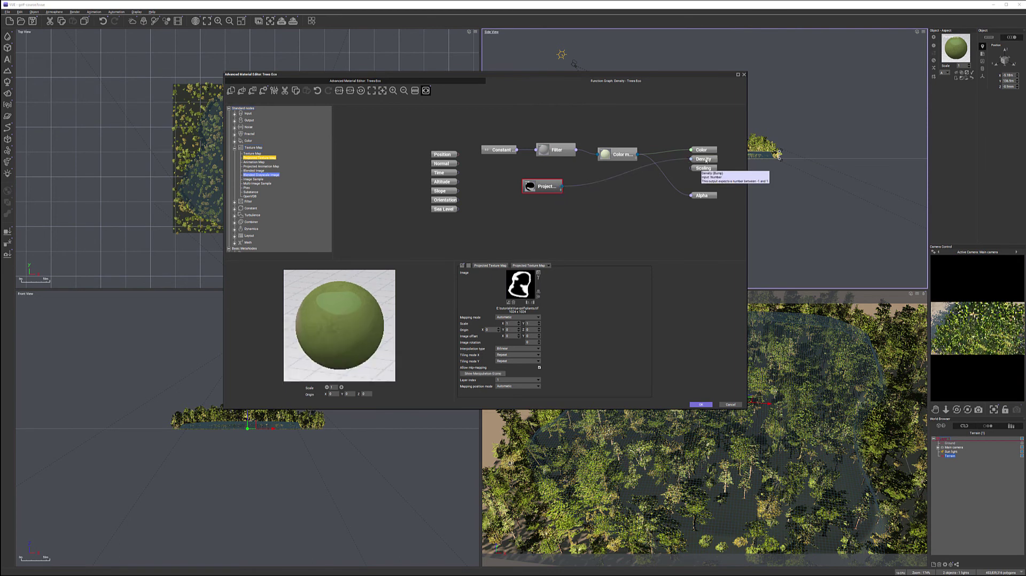
{"action": "left_click", "coordinate": [337, 81]}
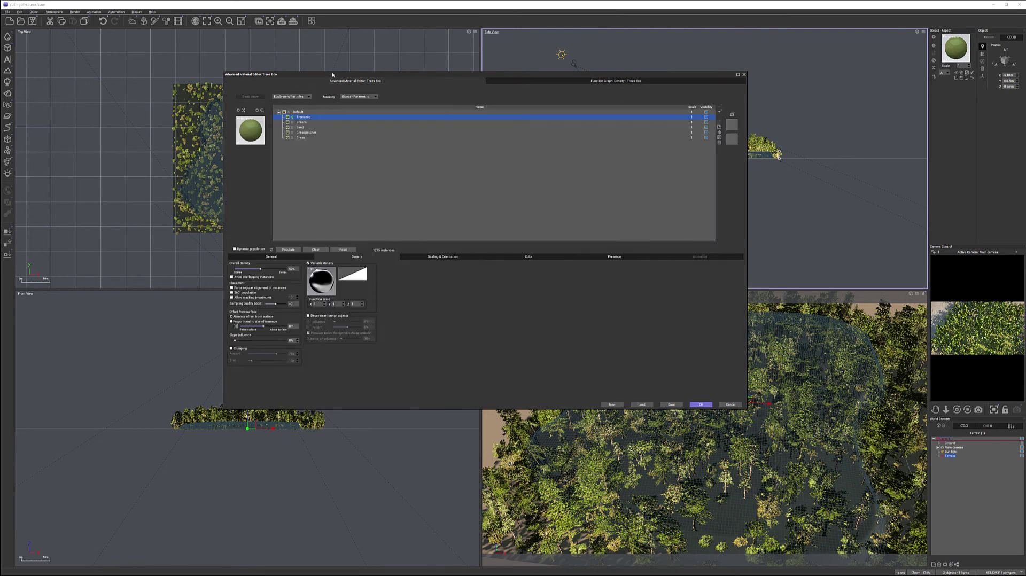
{"action": "left_click", "coordinate": [288, 250]}
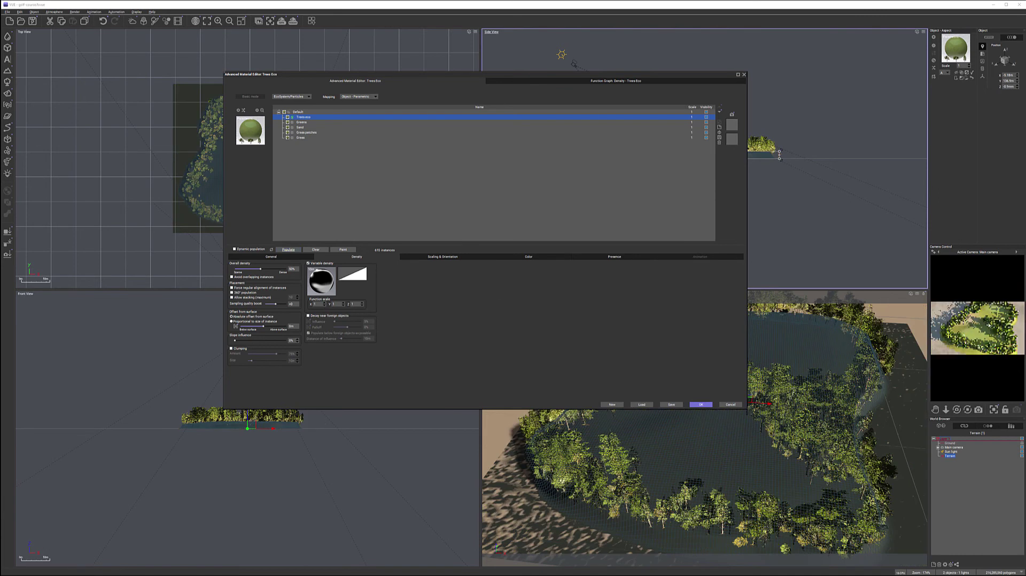
Compare the plants.tif mask in the density graph with the tree distribution on the terrain, moving the editor aside
{"action": "left_click", "coordinate": [668, 81]}
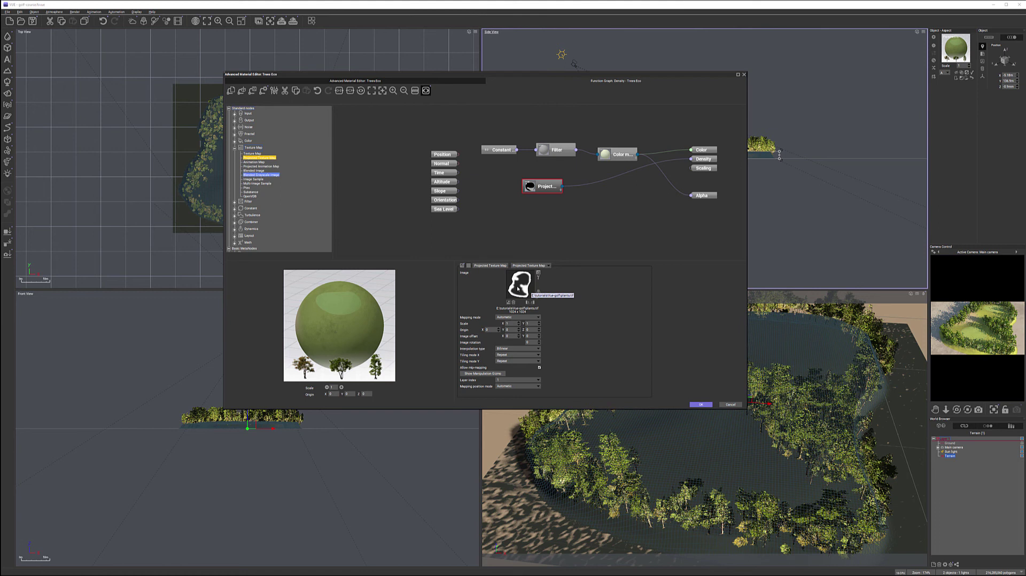
{"action": "left_click_drag", "start_coordinate": [671, 77], "coordinate": [532, 60]}
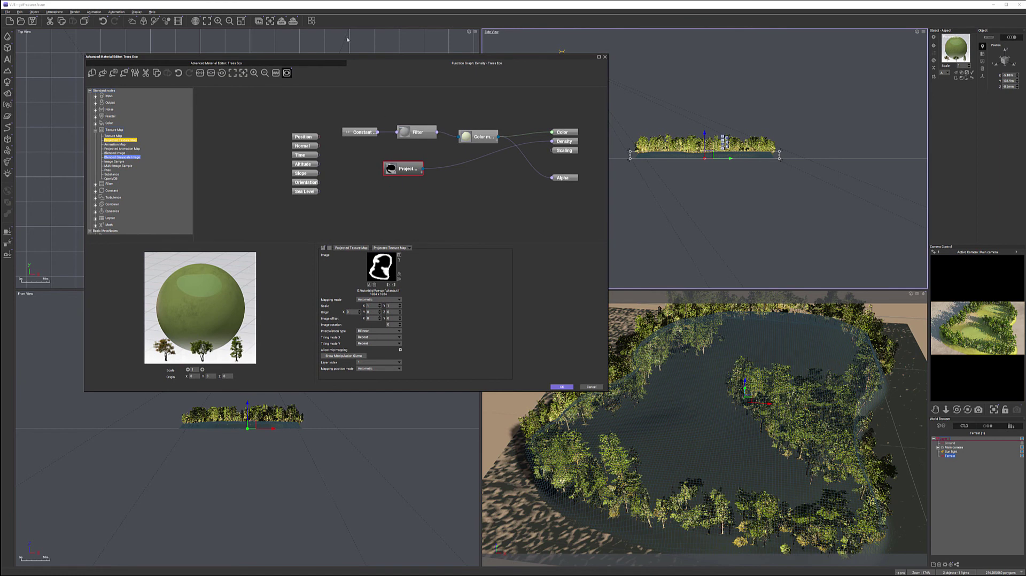
{"action": "left_click_drag", "start_coordinate": [356, 62], "coordinate": [420, 84]}
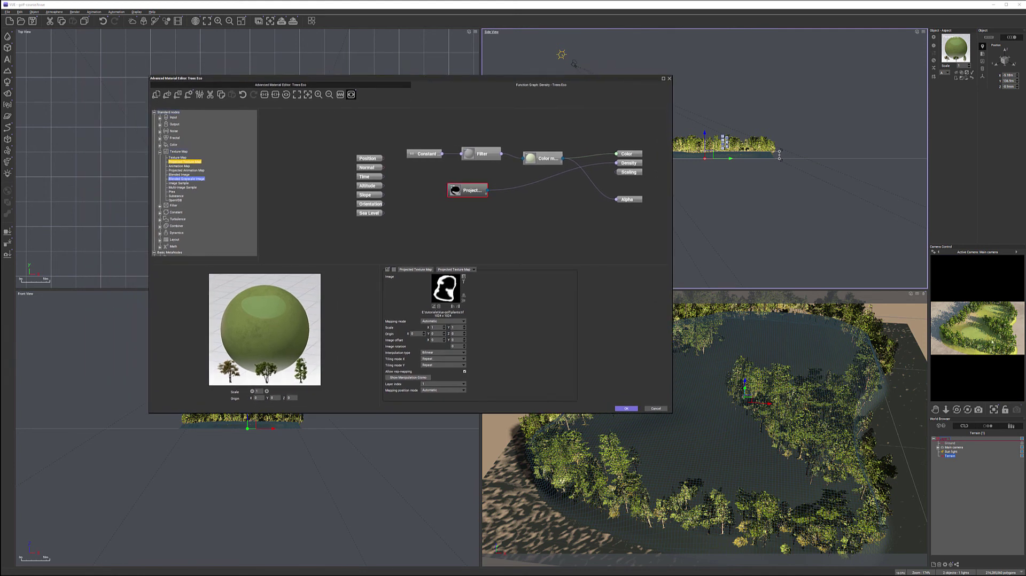
{"action": "left_click_drag", "start_coordinate": [368, 84], "coordinate": [398, 77]}
{"action": "left_click", "coordinate": [399, 76]}
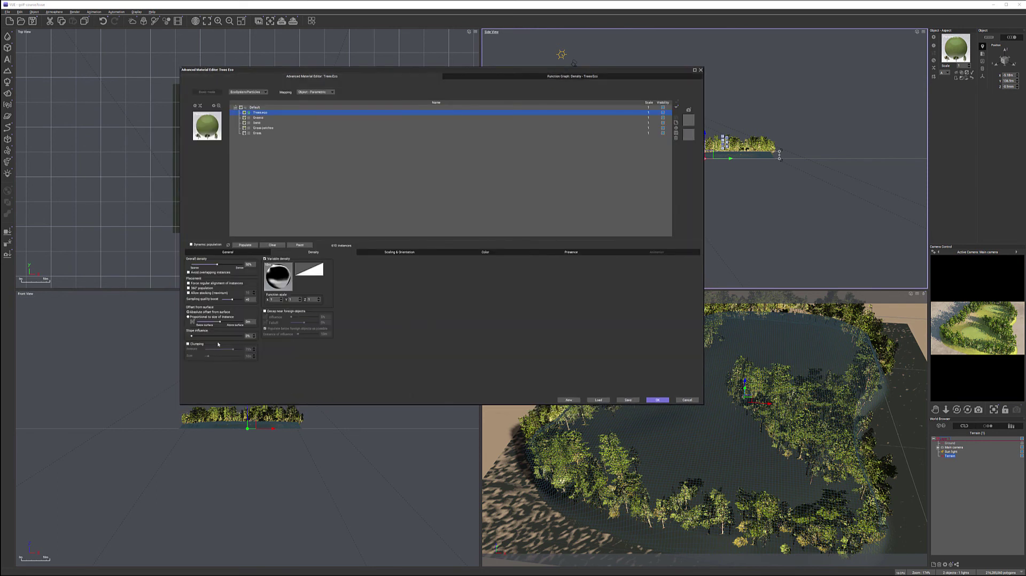
Enable clumping and lean out at low density for the trees, and repopulate the terrain
{"action": "left_click", "coordinate": [202, 344]}
{"action": "left_click", "coordinate": [399, 252]}
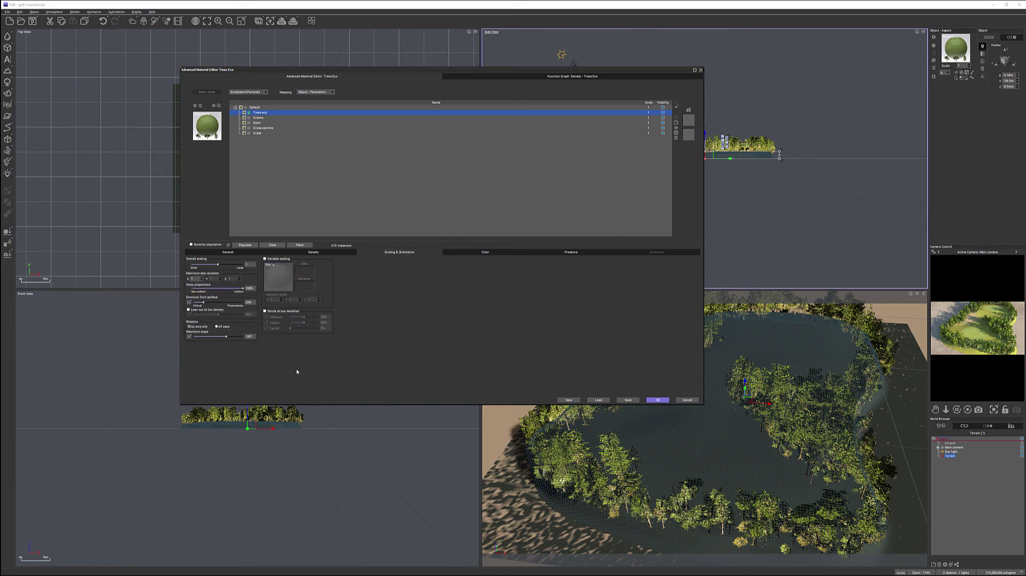
{"action": "left_click", "coordinate": [203, 310]}
{"action": "left_click", "coordinate": [245, 245]}
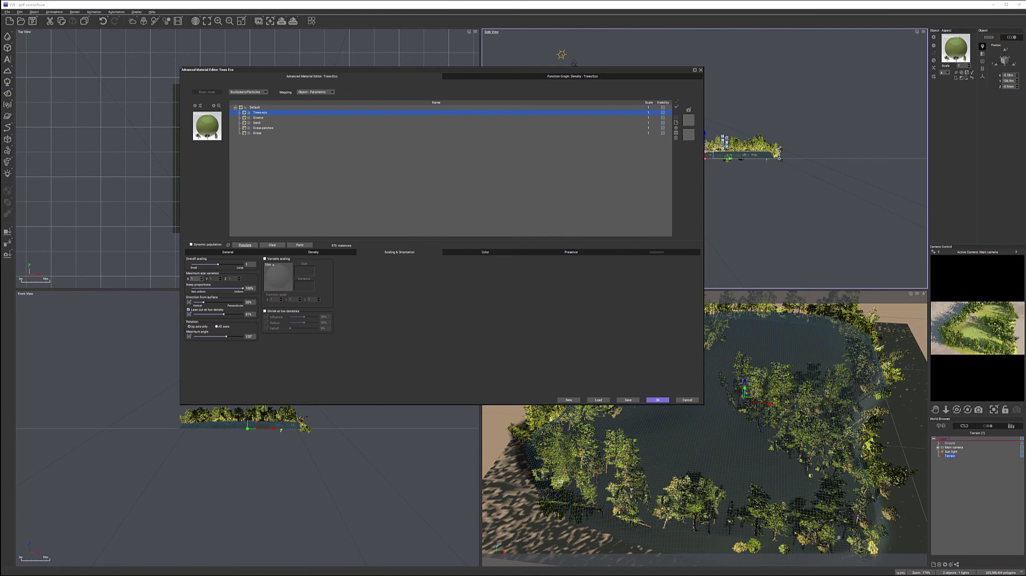
Turn off lean out at low density and repopulate the Trees Eco layer
{"action": "left_click", "coordinate": [188, 309]}
{"action": "left_click", "coordinate": [244, 245]}
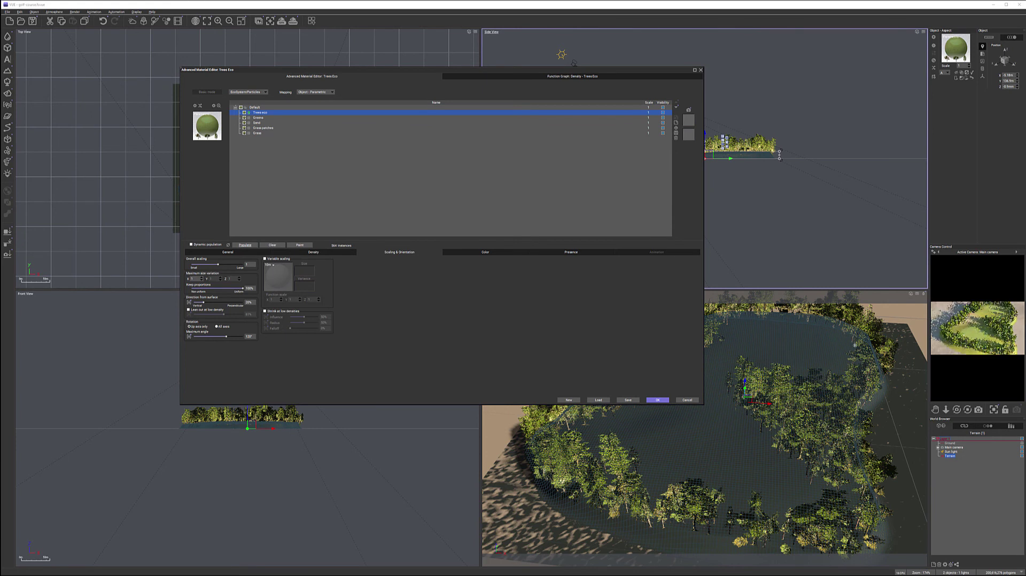
Fine-tune the Trees Eco layer's overall density to a slightly denser setting, repopulate the terrain and accept the material
{"action": "left_click", "coordinate": [313, 251]}
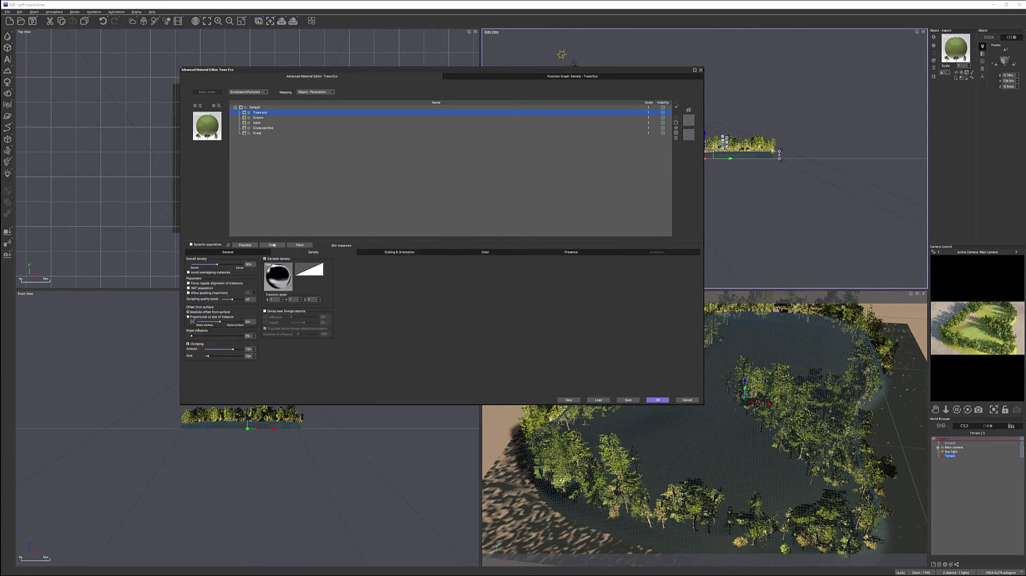
{"action": "left_click_drag", "start_coordinate": [230, 265], "coordinate": [232, 265]}
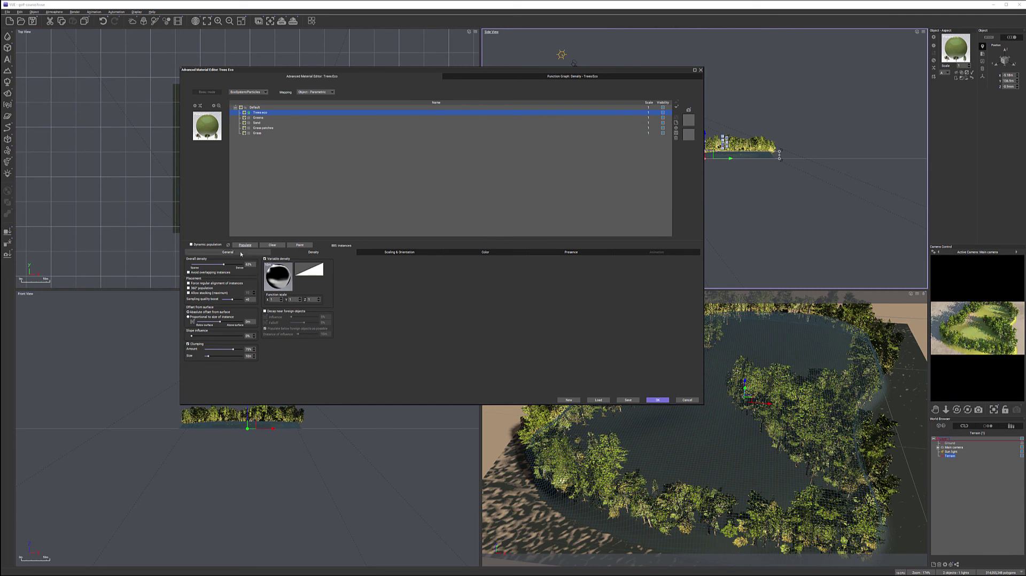
{"action": "left_click_drag", "start_coordinate": [225, 264], "coordinate": [221, 264]}
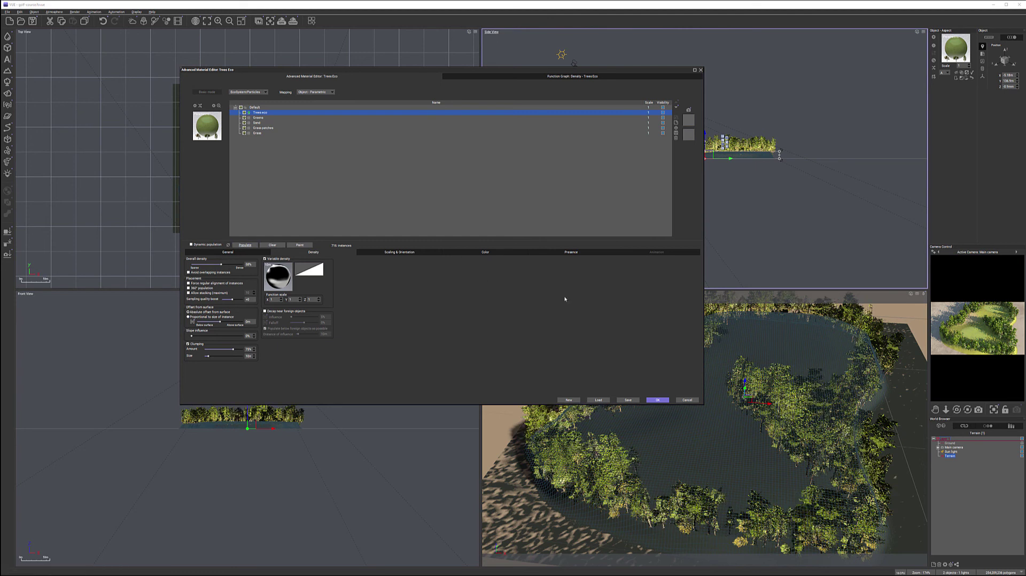
{"action": "left_click", "coordinate": [664, 400]}
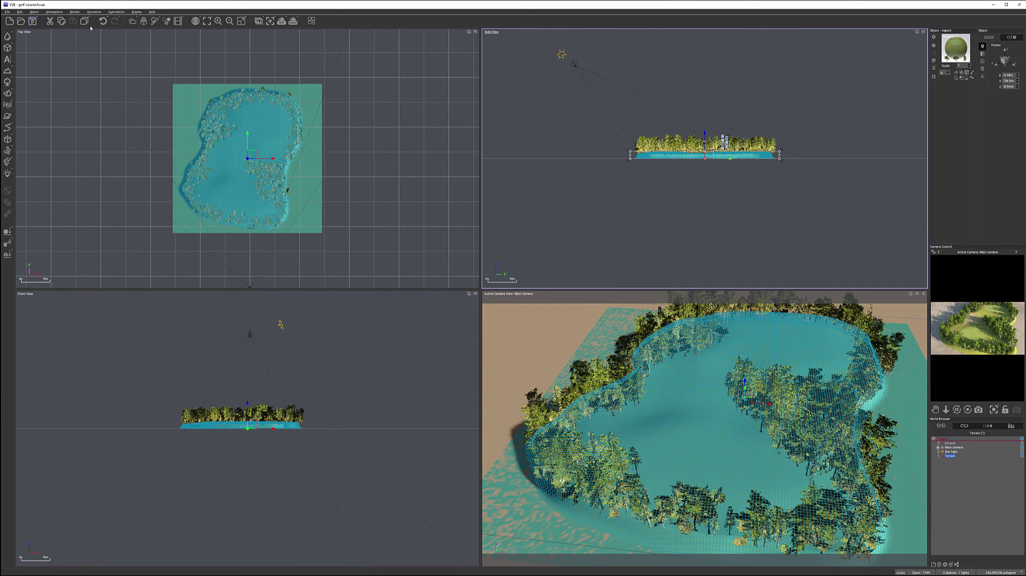
Lower the main camera in the side view, tilt it to frame the wooded course at a shallower angle, and render the scene
{"action": "left_click_drag", "start_coordinate": [575, 65], "coordinate": [603, 100]}
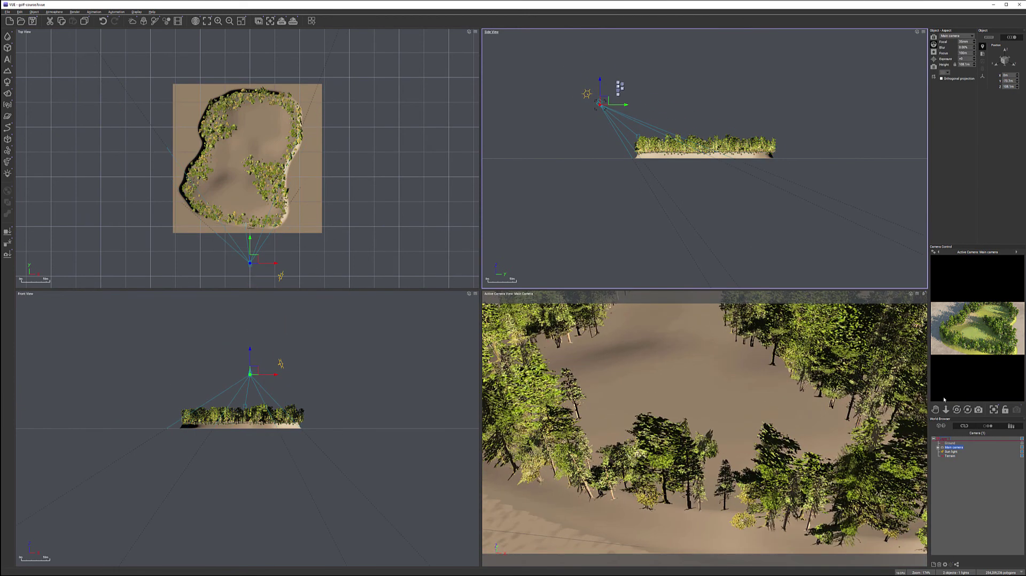
{"action": "left_click_drag", "start_coordinate": [956, 409], "coordinate": [957, 385]}
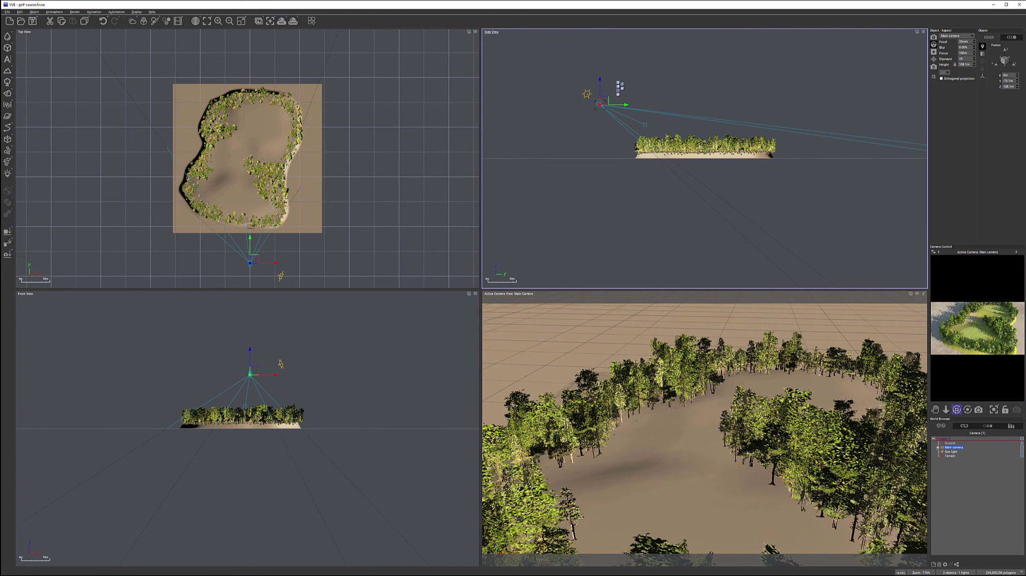
{"action": "left_click_drag", "start_coordinate": [601, 103], "coordinate": [573, 95]}
{"action": "left_click_drag", "start_coordinate": [956, 409], "coordinate": [472, 198]}
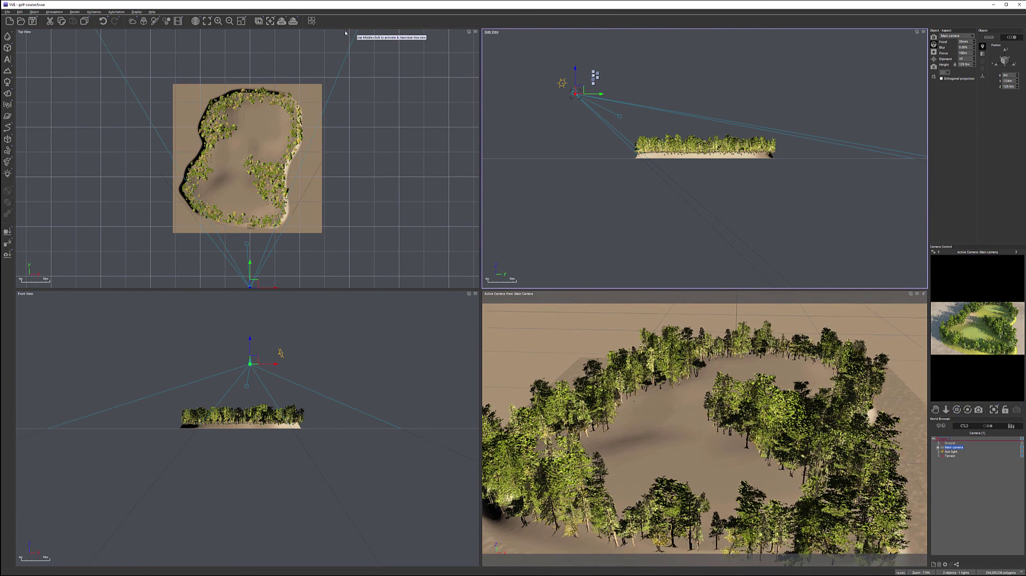
{"action": "left_click", "coordinate": [292, 21]}
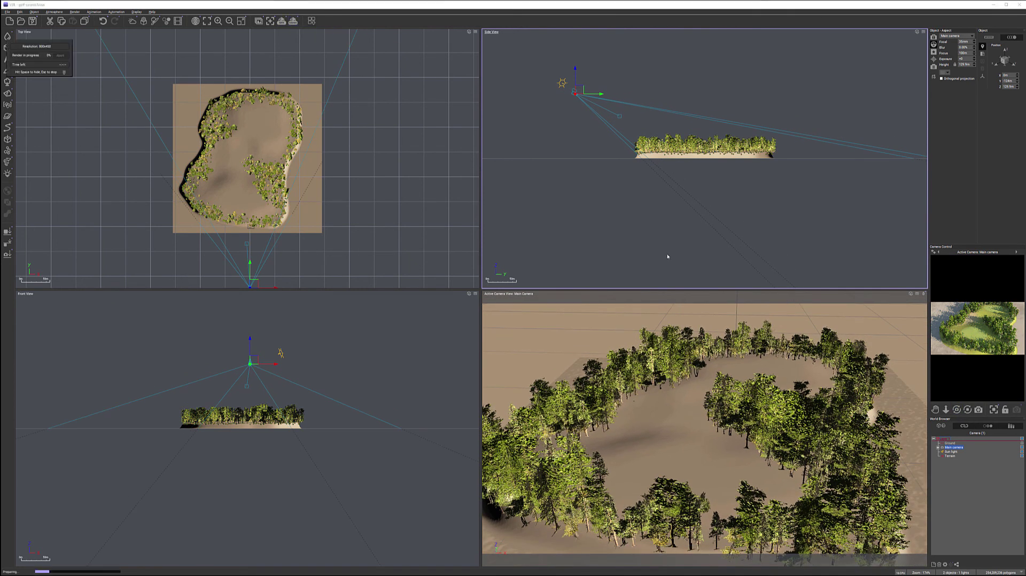
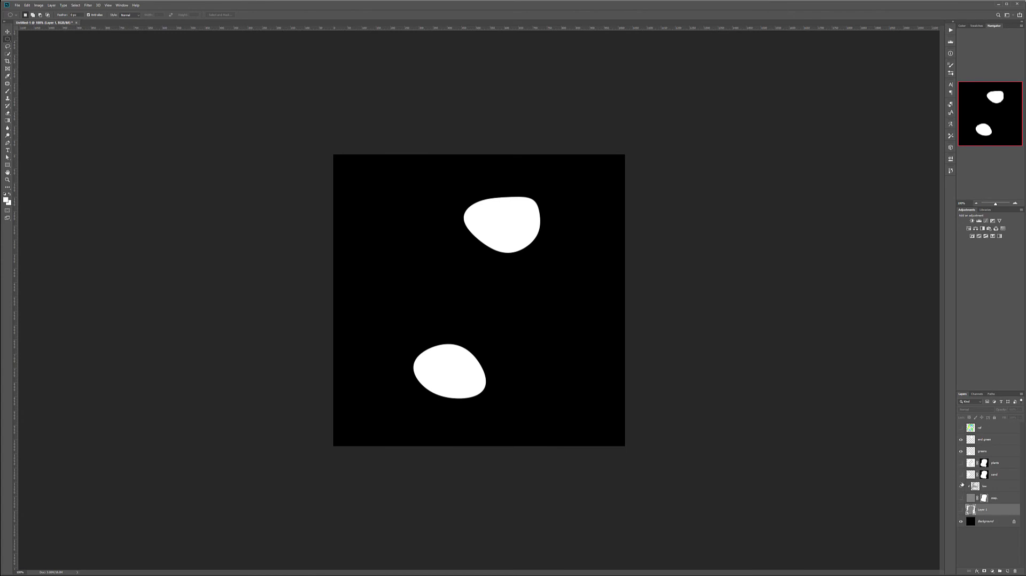
In Photoshop, show the sand layer for comparison, duplicate both green layers, hide the originals and merge the copies into one layer
{"action": "left_click", "coordinate": [960, 475]}
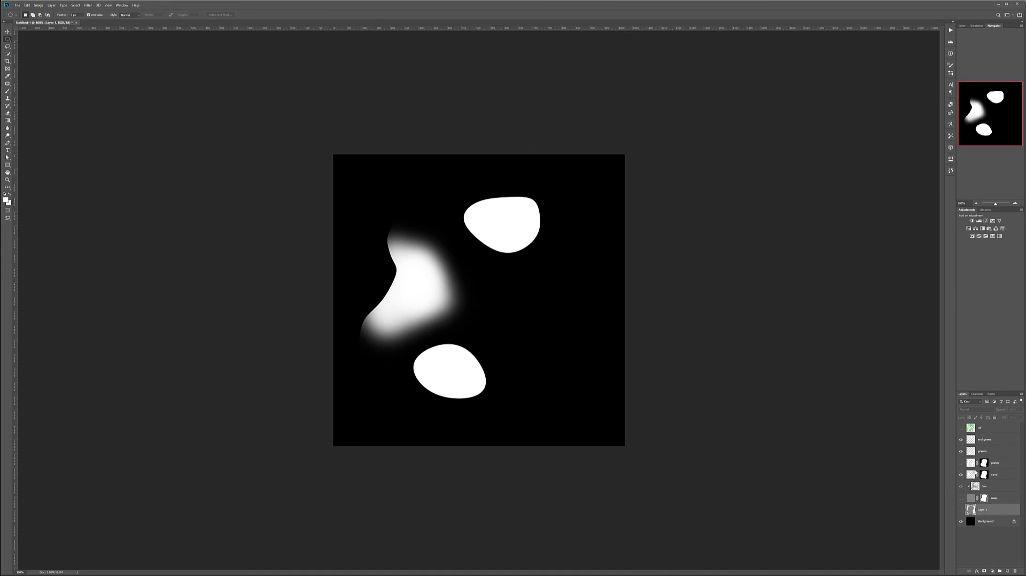
{"action": "left_click", "coordinate": [986, 452]}
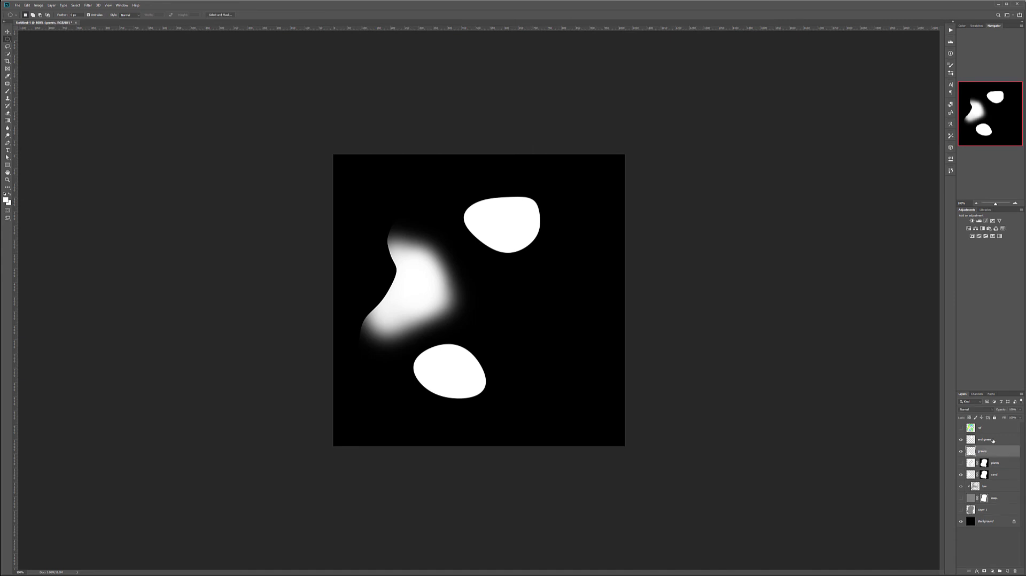
{"action": "left_click", "coordinate": [992, 441]}
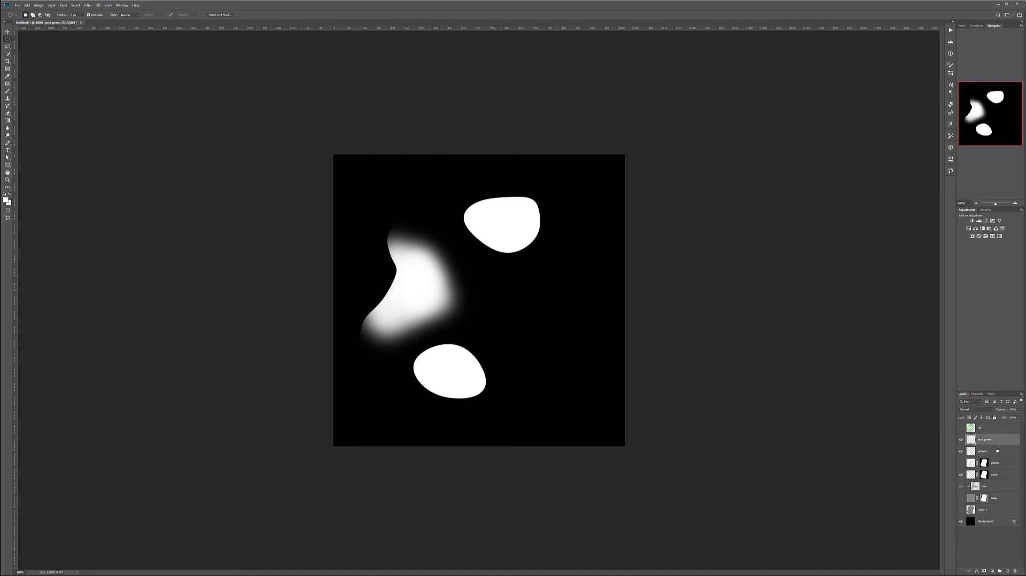
{"action": "left_click", "coordinate": [996, 450], "text": "shift"}
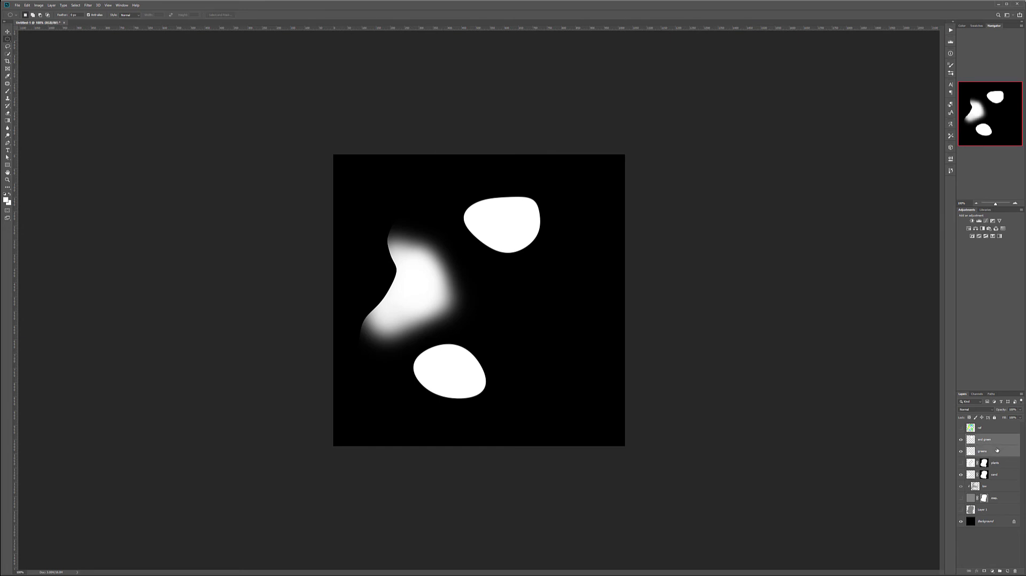
{"action": "key", "text": "ctrl+j"}
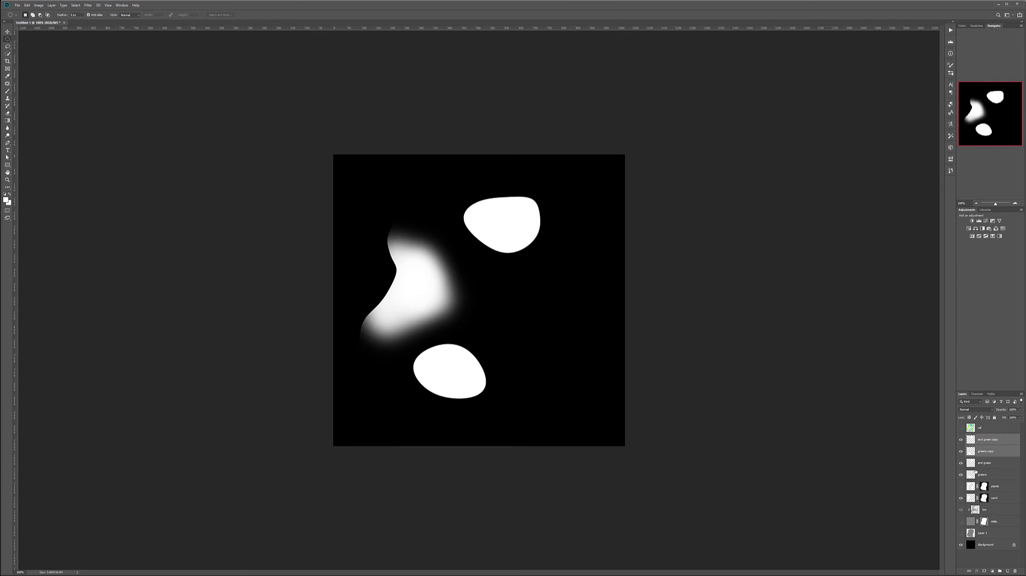
{"action": "left_click_drag", "start_coordinate": [961, 463], "coordinate": [961, 475]}
{"action": "key", "text": "ctrl+e"}
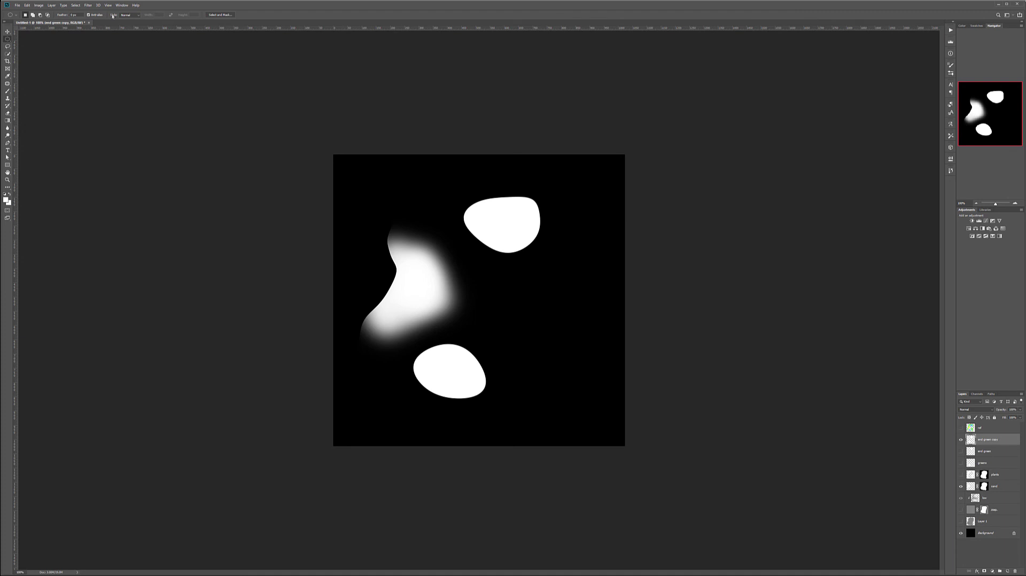
Apply a Gaussian Blur with a radius of about 13 pixels to the merged greens copy
{"action": "left_click", "coordinate": [92, 7]}
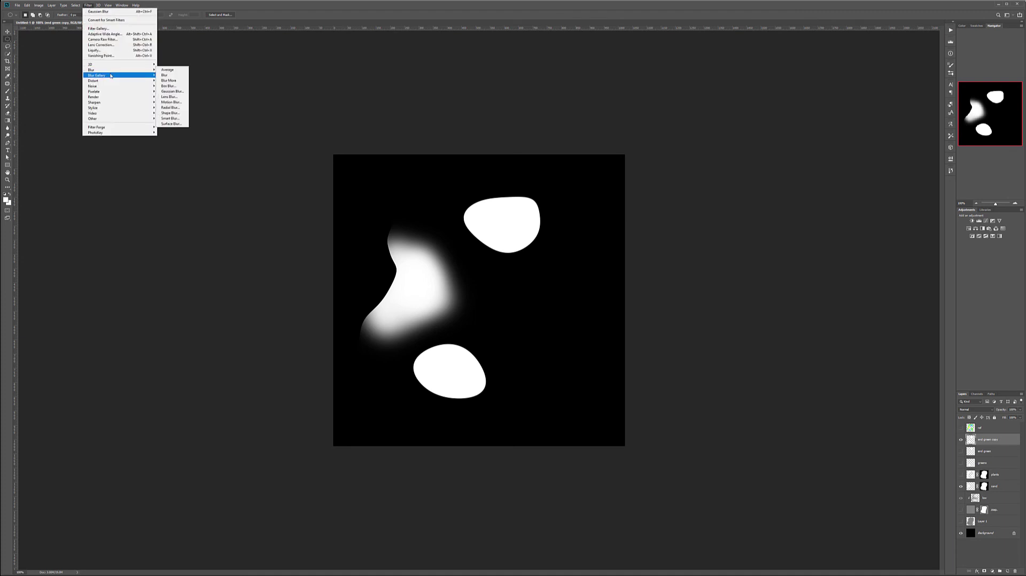
{"action": "mouse_move", "coordinate": [144, 70]}
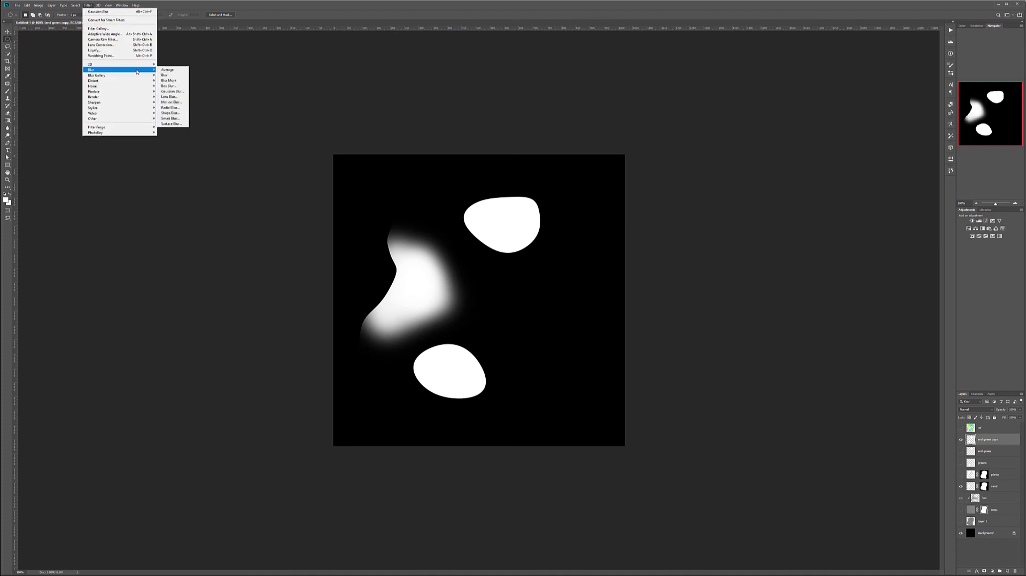
{"action": "left_click", "coordinate": [182, 92]}
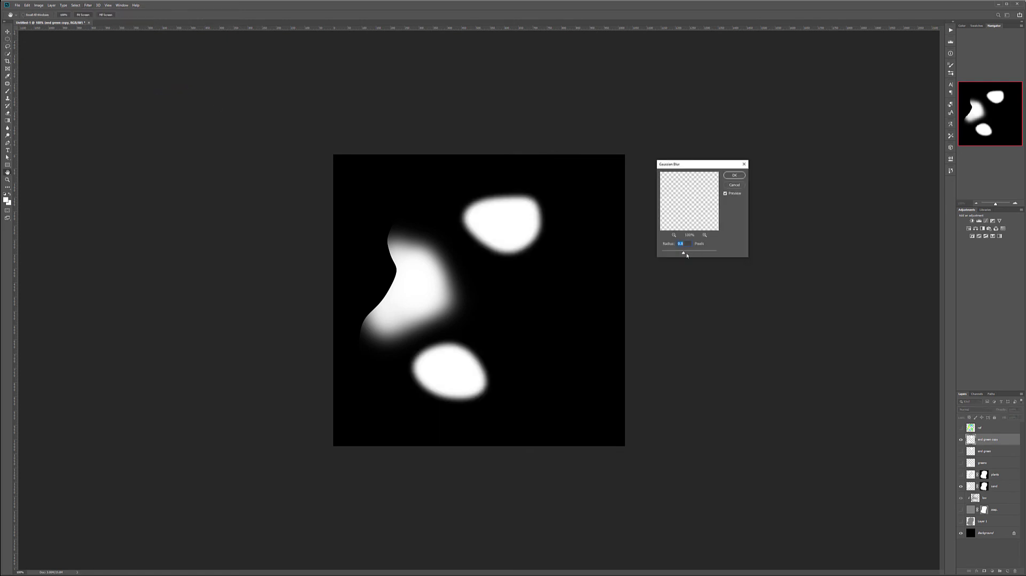
{"action": "left_click_drag", "start_coordinate": [684, 254], "coordinate": [685, 254]}
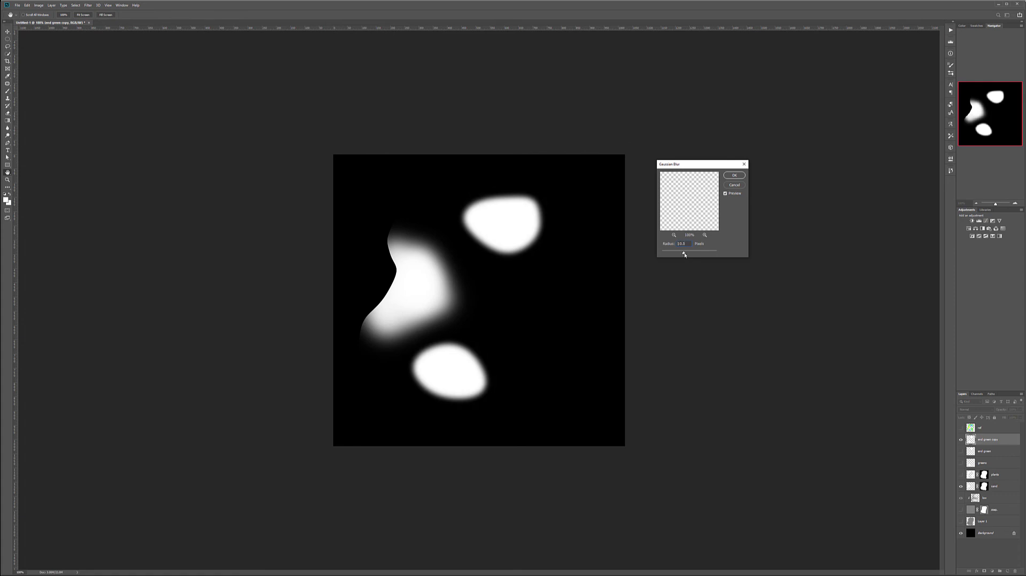
{"action": "left_click", "coordinate": [734, 175]}
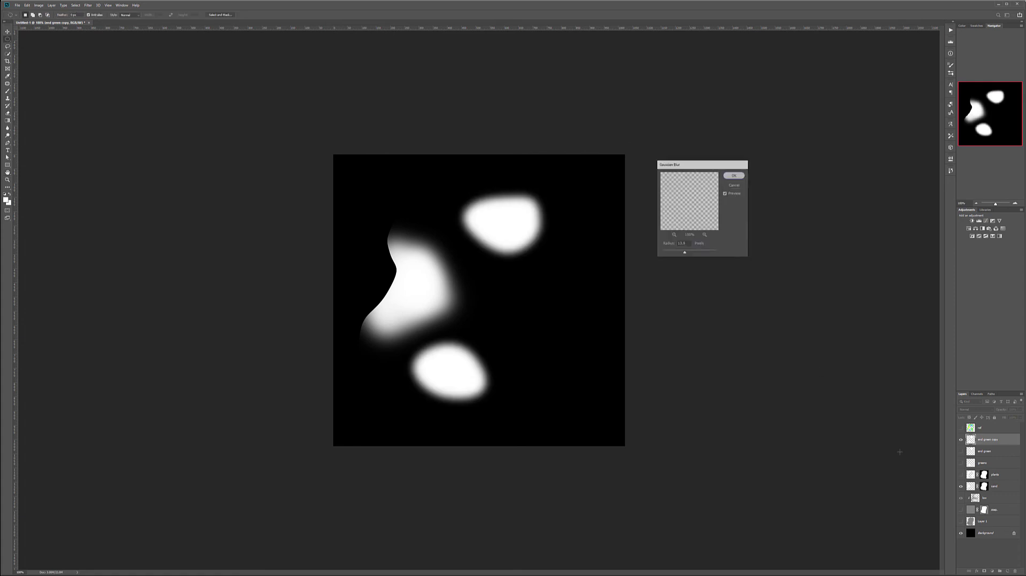
Hide the sand layer and save the blurred greens mask as a TIFF copy without layers named greens-blur.tif, with no image compression
{"action": "left_click", "coordinate": [961, 486]}
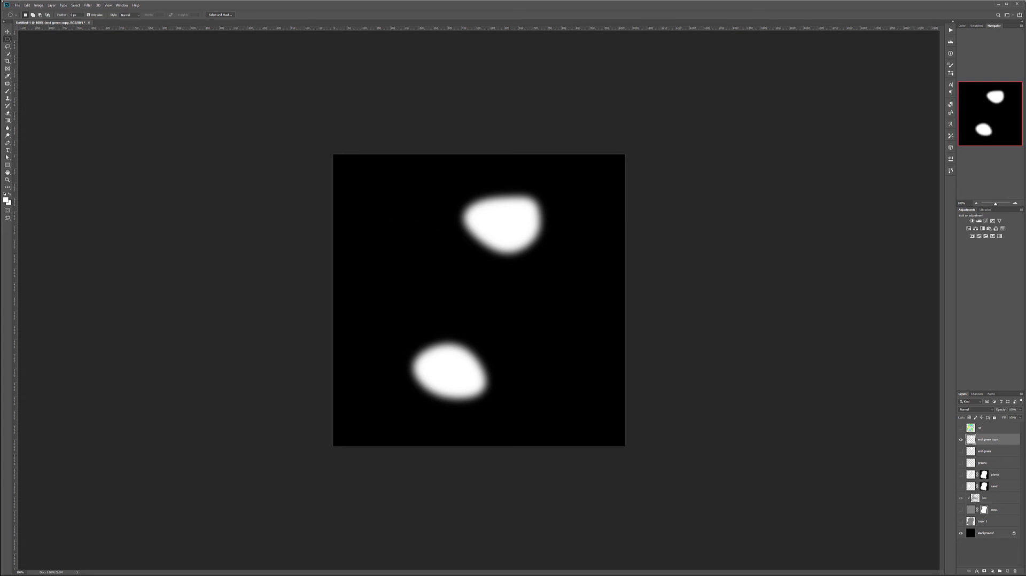
{"action": "left_click", "coordinate": [16, 5]}
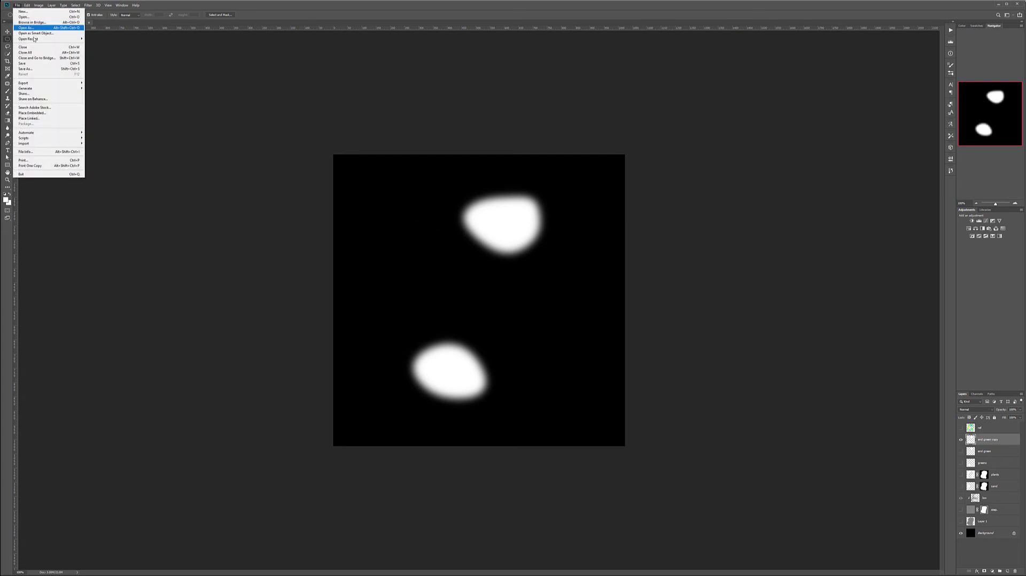
{"action": "left_click", "coordinate": [32, 69]}
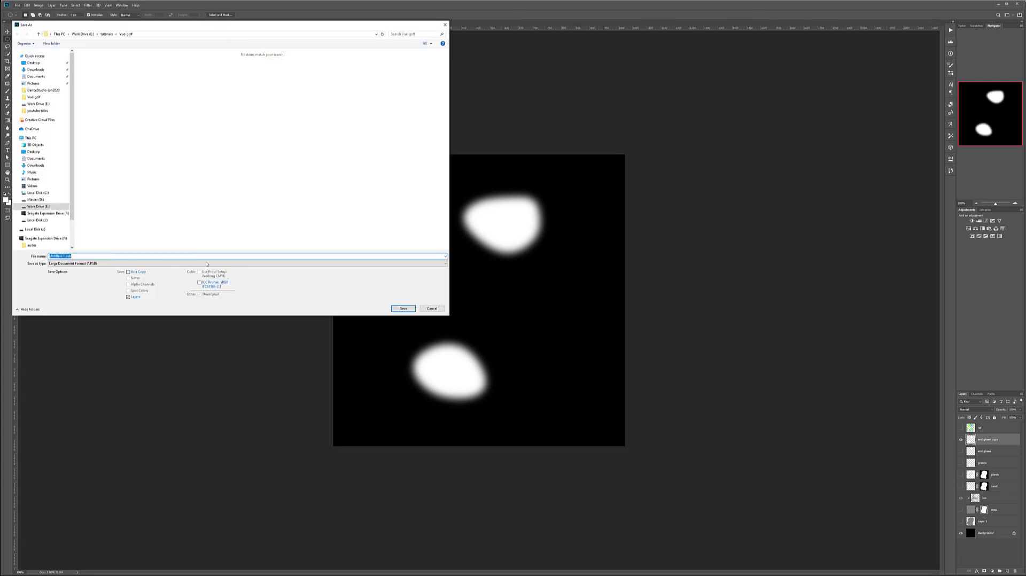
{"action": "left_click", "coordinate": [202, 264]}
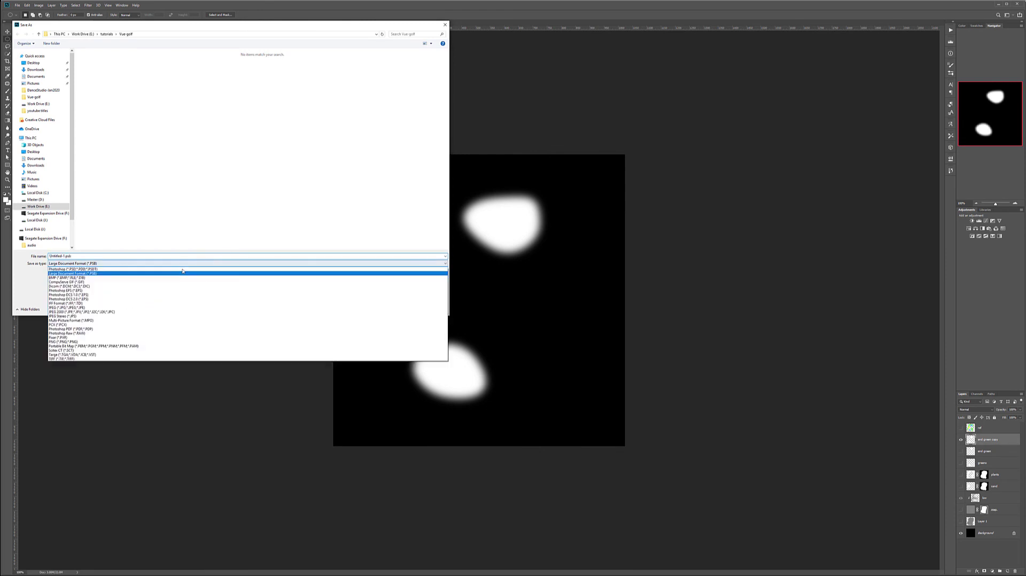
{"action": "left_click", "coordinate": [137, 359]}
{"action": "left_click", "coordinate": [139, 297]}
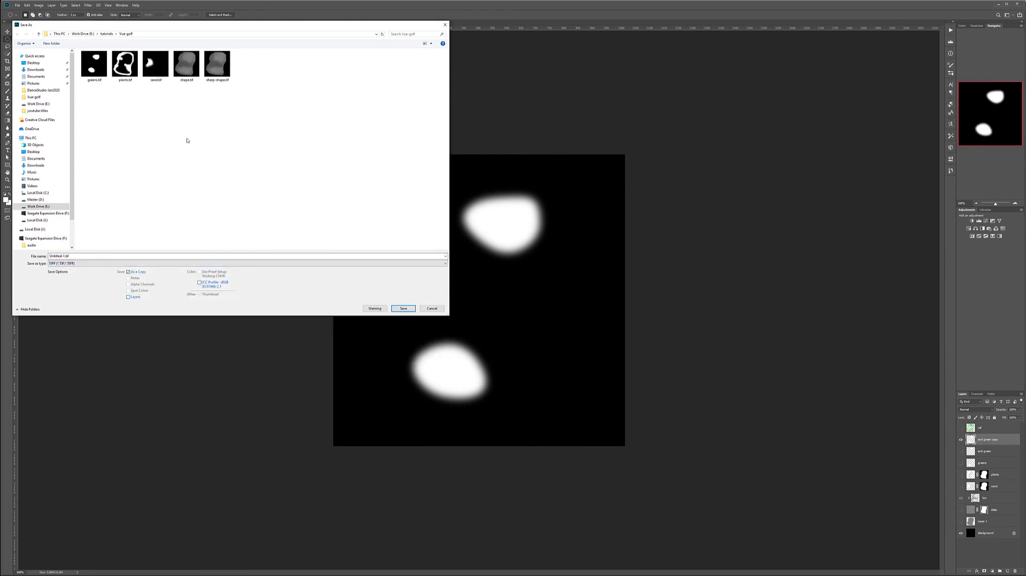
{"action": "left_click", "coordinate": [94, 67]}
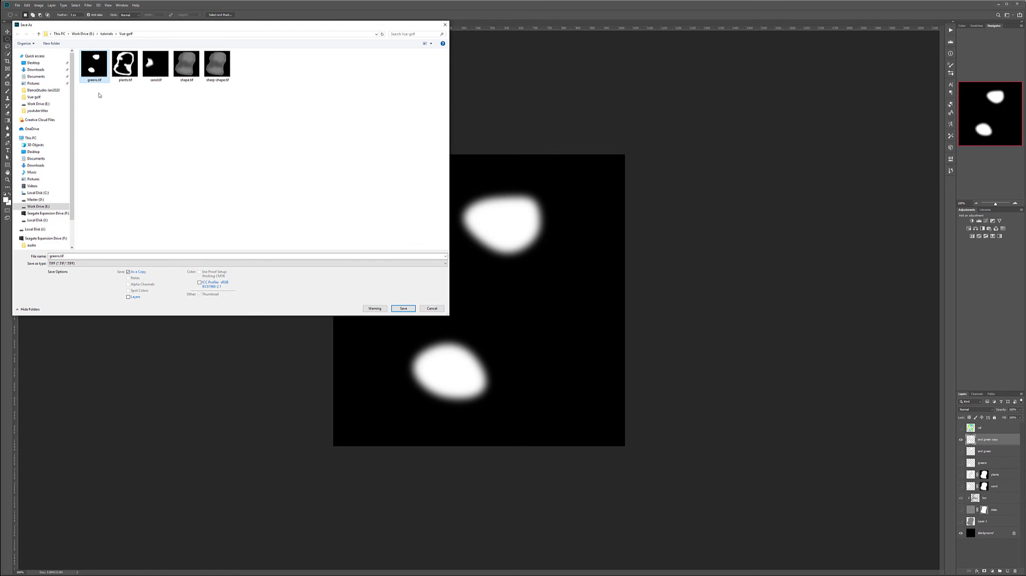
{"action": "left_click", "coordinate": [58, 256]}
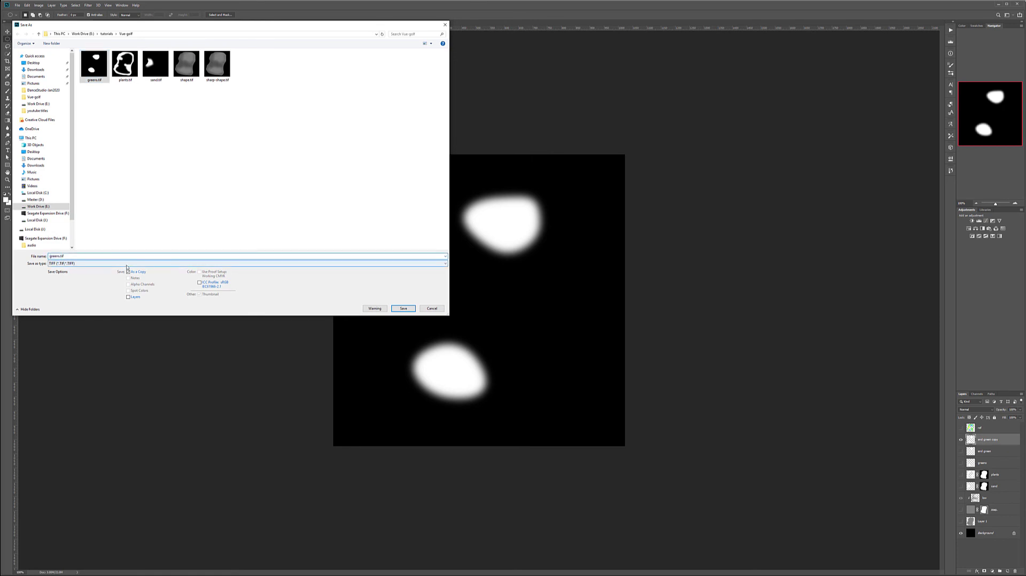
{"action": "type", "text": "-blue"}
{"action": "left_click", "coordinate": [403, 309]}
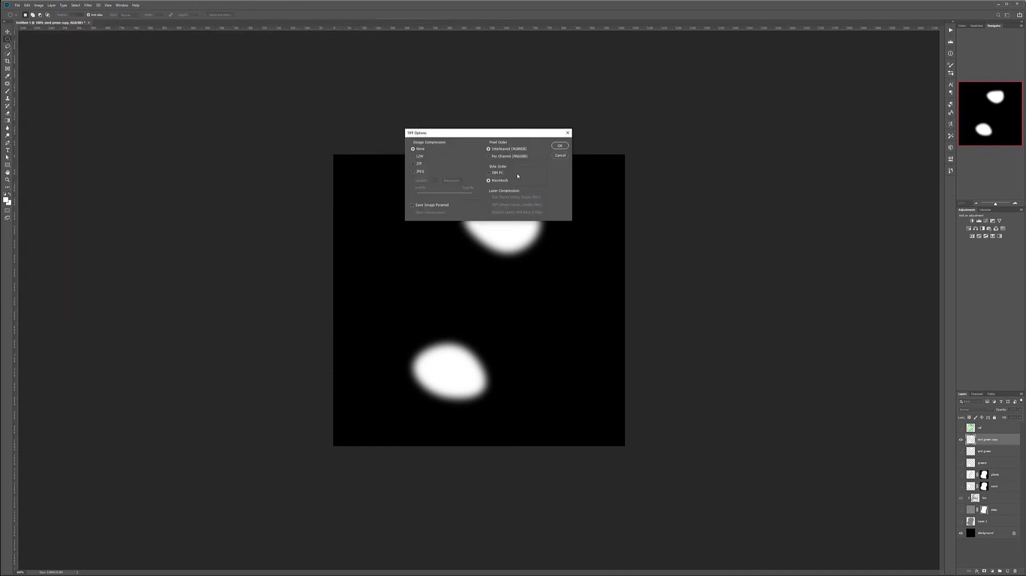
{"action": "left_click", "coordinate": [560, 145]}
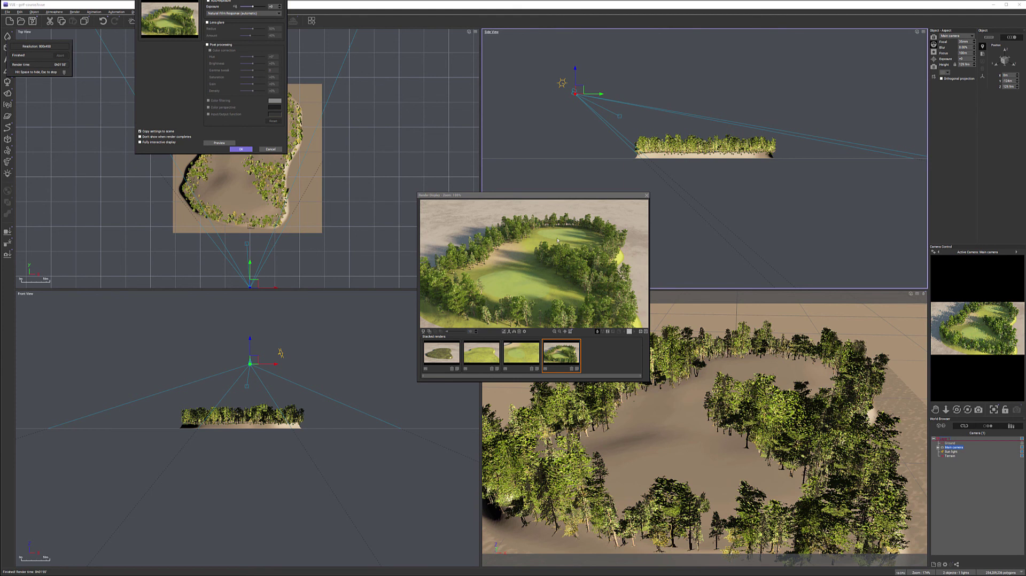
Back in VUE, close the render display and replace the alpha image of the terrain's Greens material layer with greens-blur.tif
{"action": "left_click", "coordinate": [646, 196]}
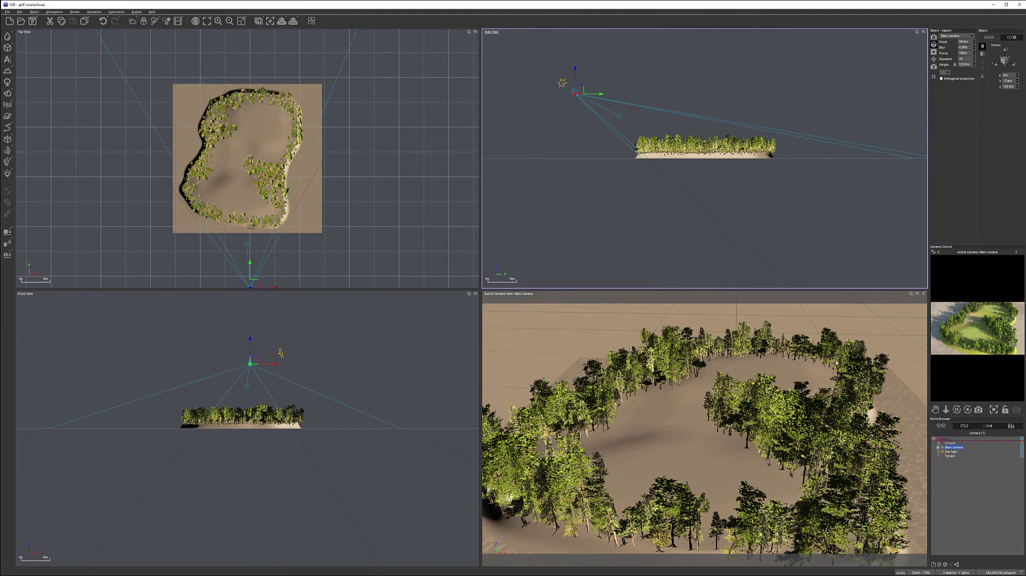
{"action": "left_click", "coordinate": [950, 457]}
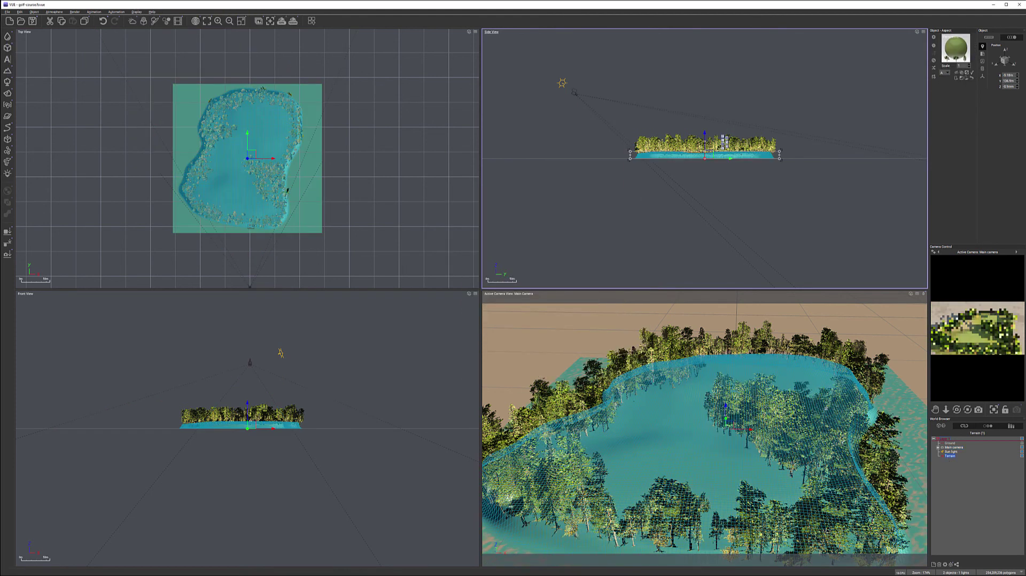
{"action": "double_click", "coordinate": [951, 50]}
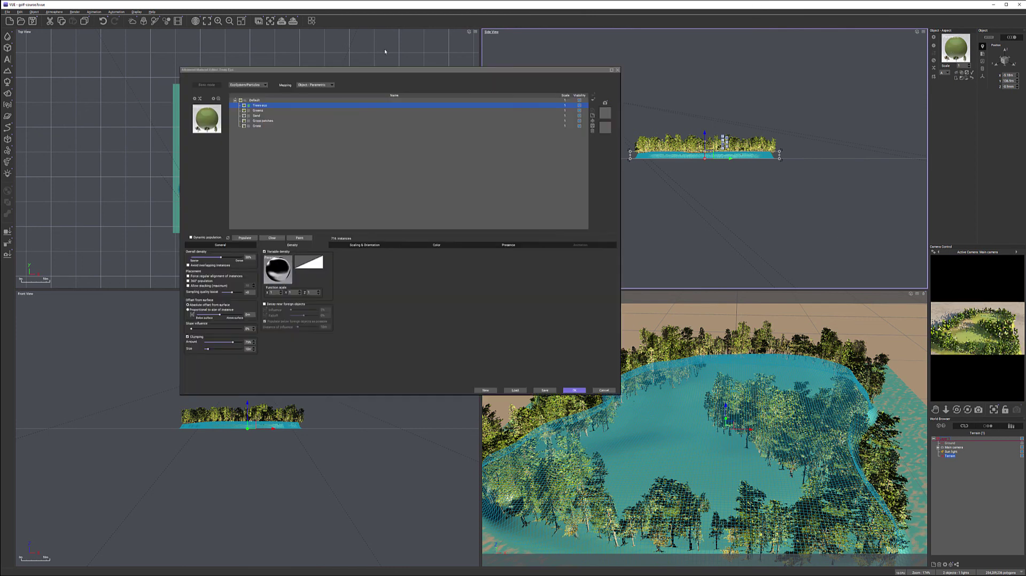
{"action": "left_click", "coordinate": [257, 110]}
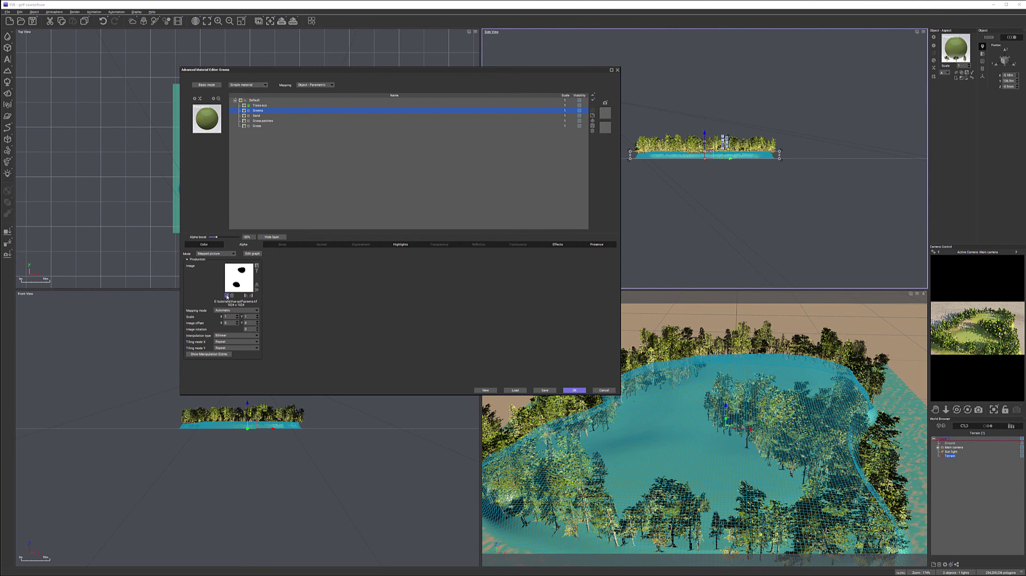
{"action": "left_click", "coordinate": [226, 296]}
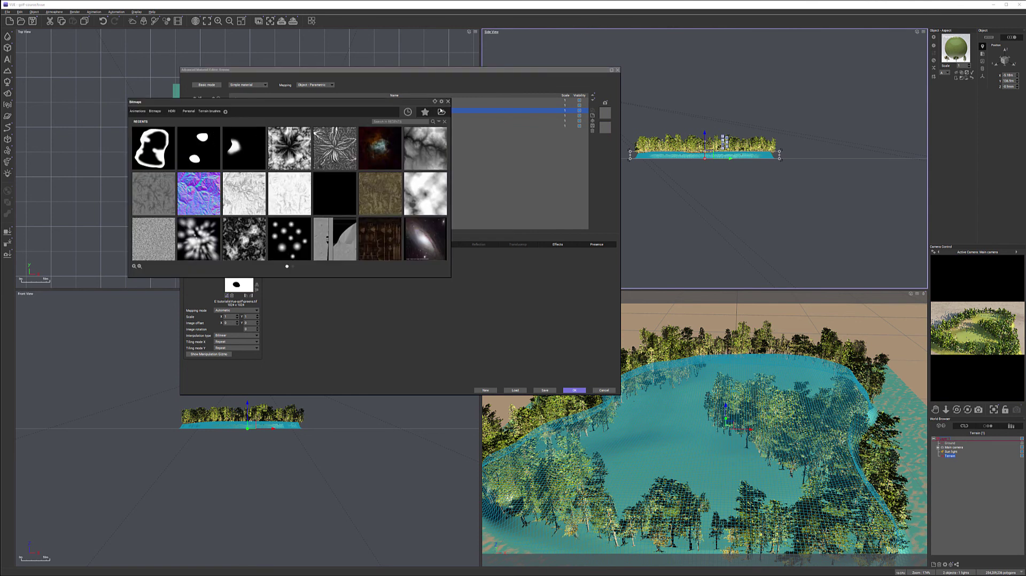
{"action": "left_click", "coordinate": [437, 113]}
{"action": "left_click", "coordinate": [109, 76]}
{"action": "left_click", "coordinate": [505, 327]}
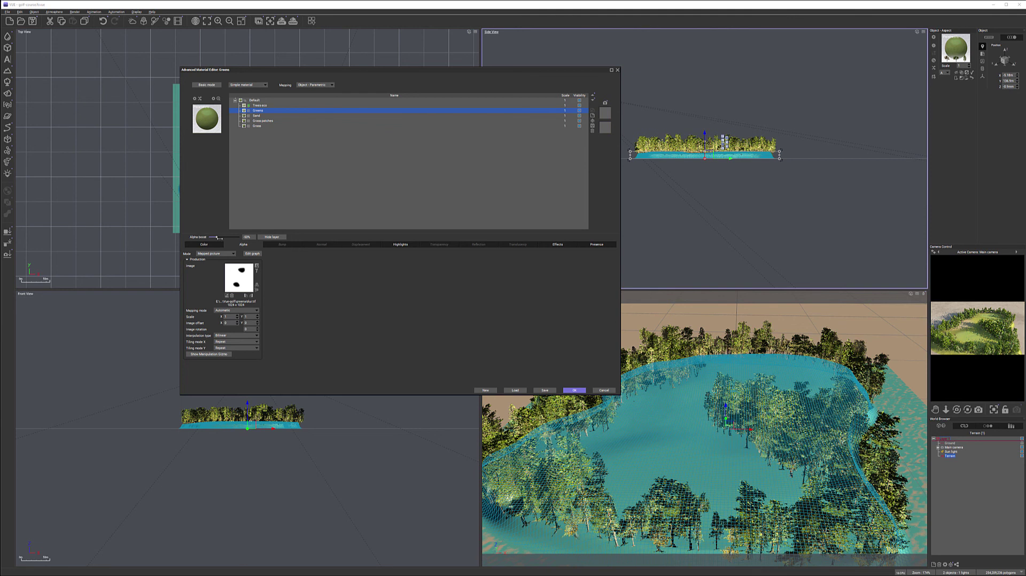
Raise the alpha boost of the Greens layer slightly, select the tree ecosystem layer and save the scene
{"action": "left_click_drag", "start_coordinate": [217, 238], "coordinate": [225, 239]}
{"action": "left_click", "coordinate": [275, 106]}
{"action": "left_click", "coordinate": [32, 21]}
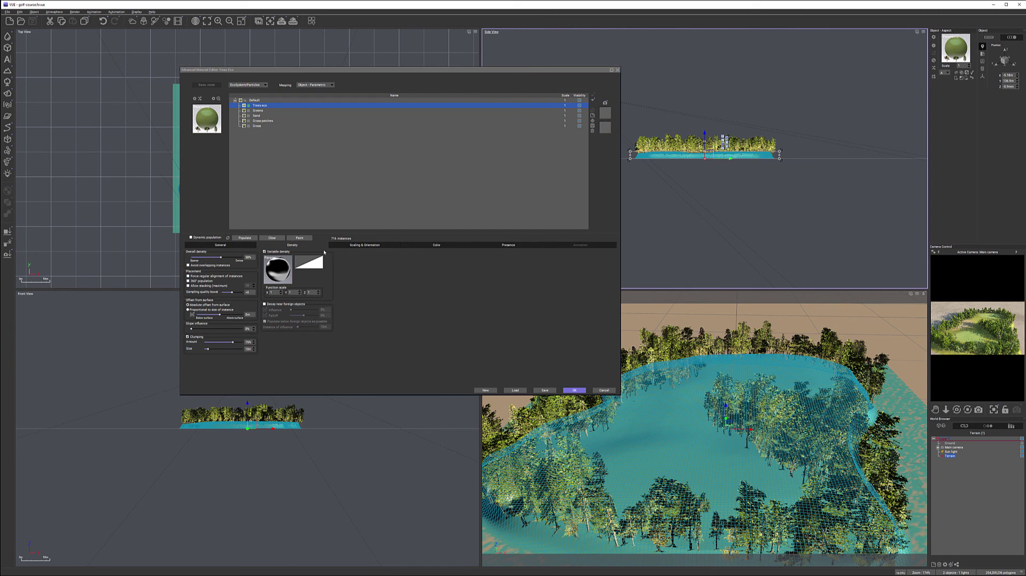
Add a material layer above the tree ecosystem, name it EcoGrass Eco and change its type to an EcoSystem material
{"action": "left_click", "coordinate": [593, 115]}
{"action": "double_click", "coordinate": [268, 106]}
{"action": "type", "text": "E"}
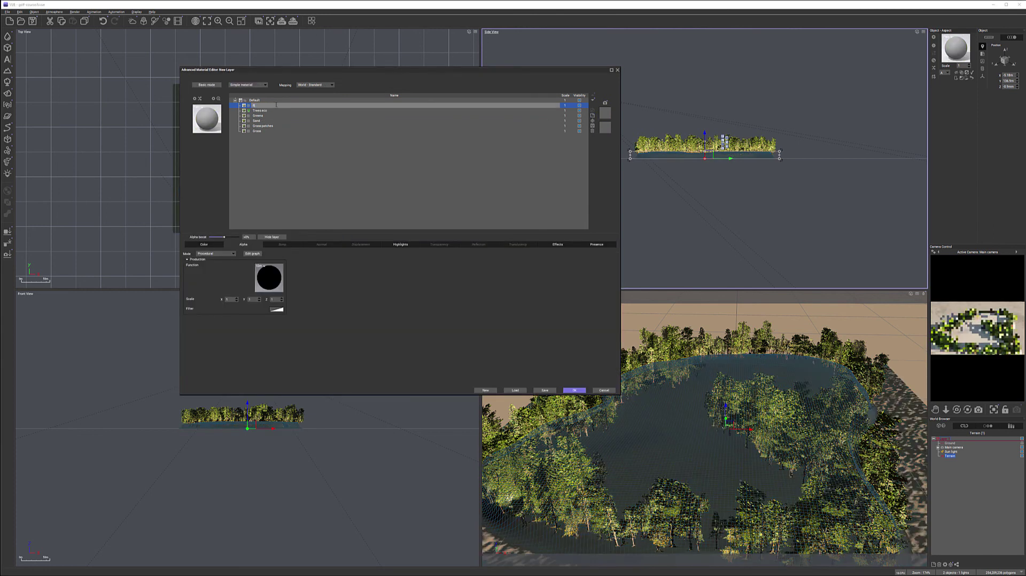
{"action": "type", "text": "coGo"}
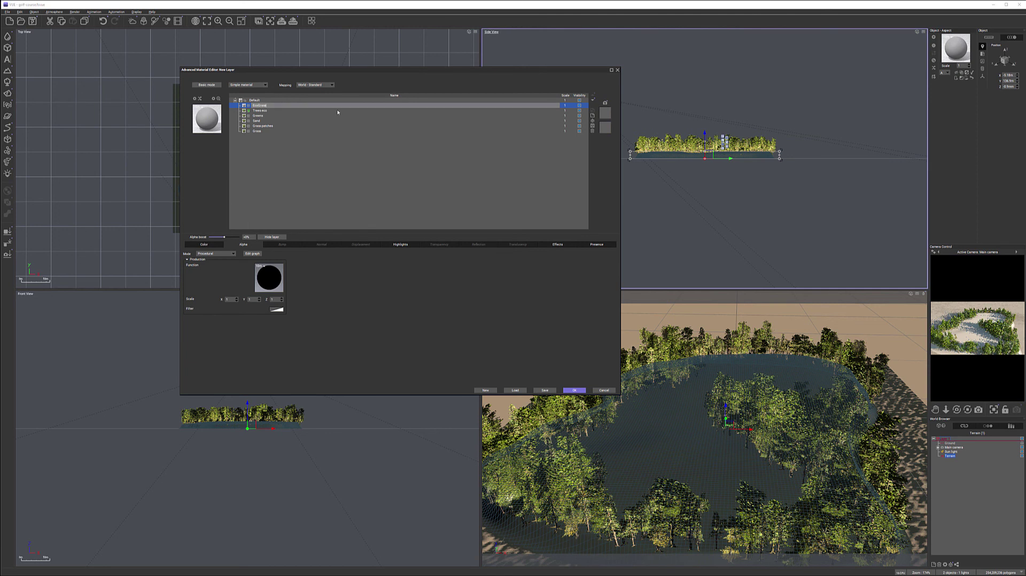
{"action": "left_click", "coordinate": [266, 85]}
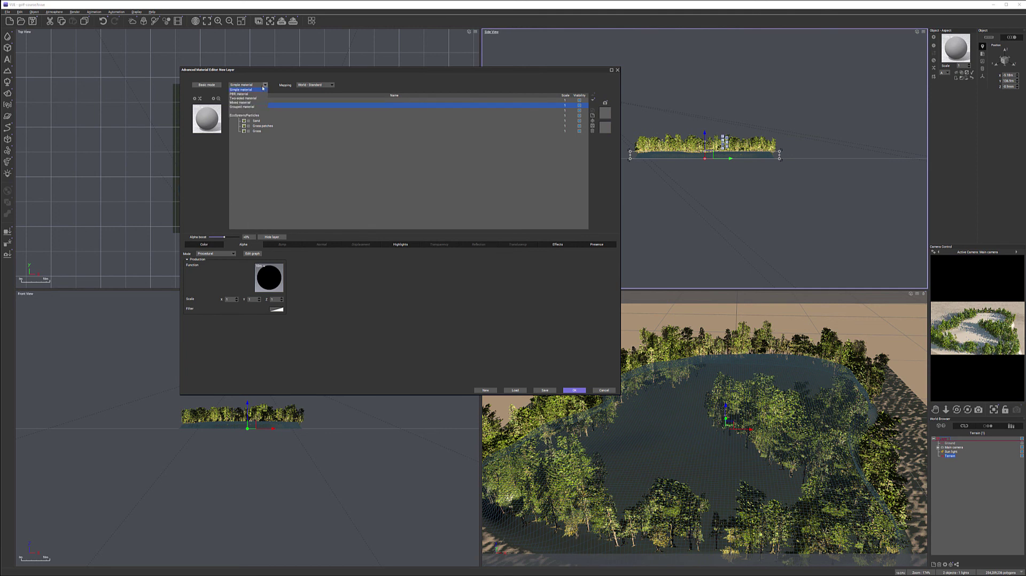
{"action": "left_click", "coordinate": [251, 114]}
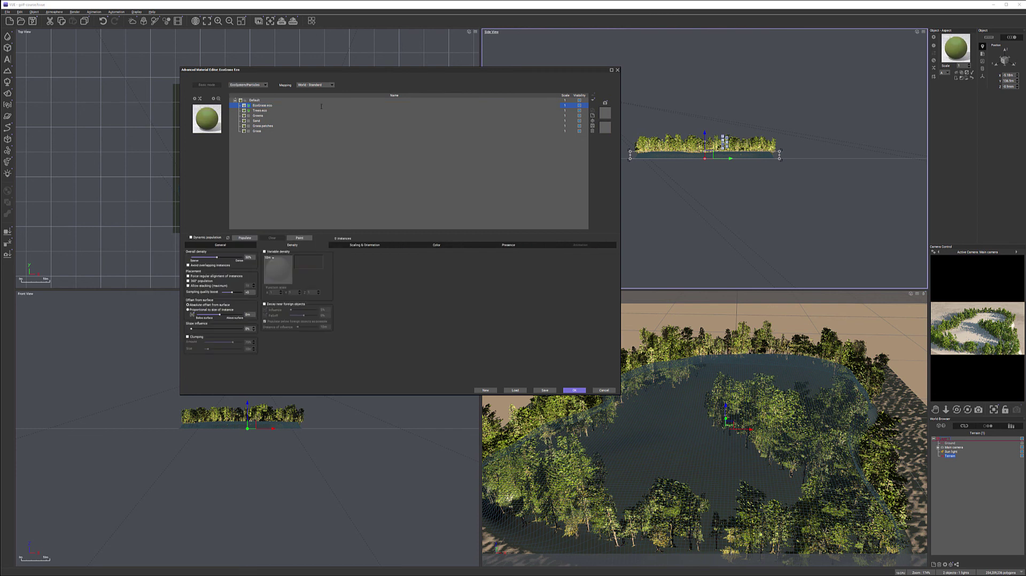
Add the Long Grass plant from the grasses collection to the EcoGrass ecosystem population
{"action": "left_click", "coordinate": [220, 245]}
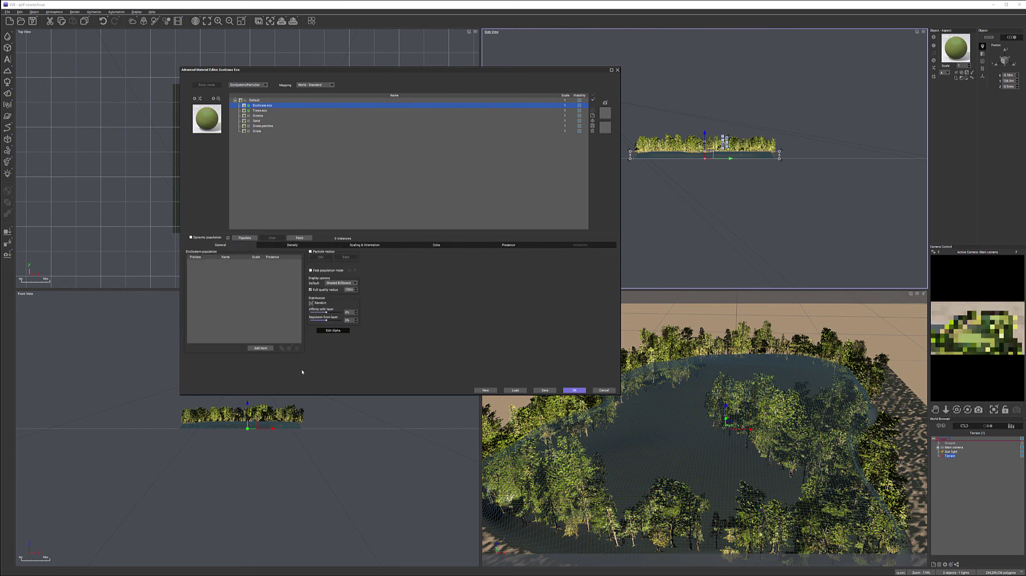
{"action": "left_click", "coordinate": [260, 347]}
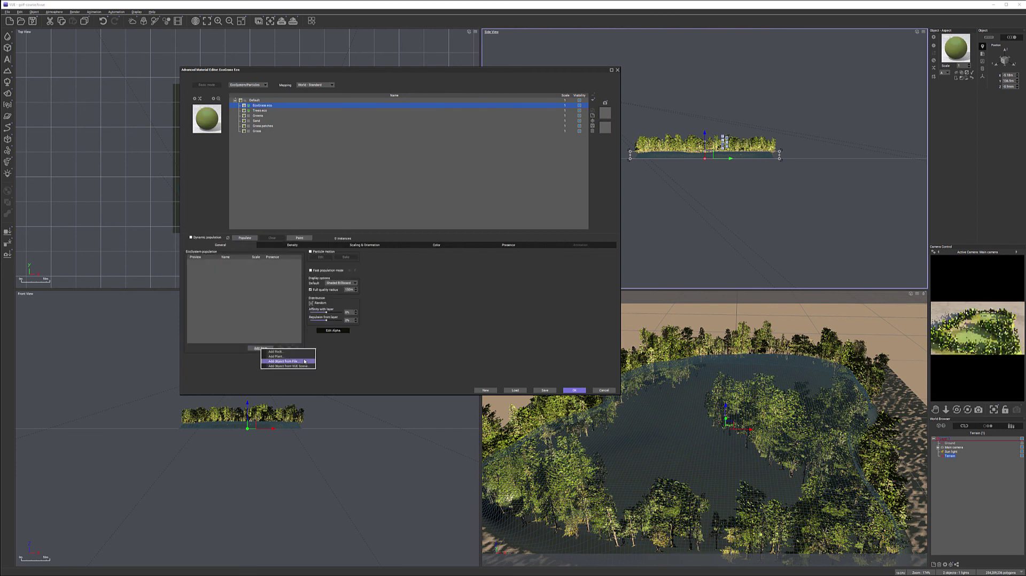
{"action": "left_click", "coordinate": [278, 357]}
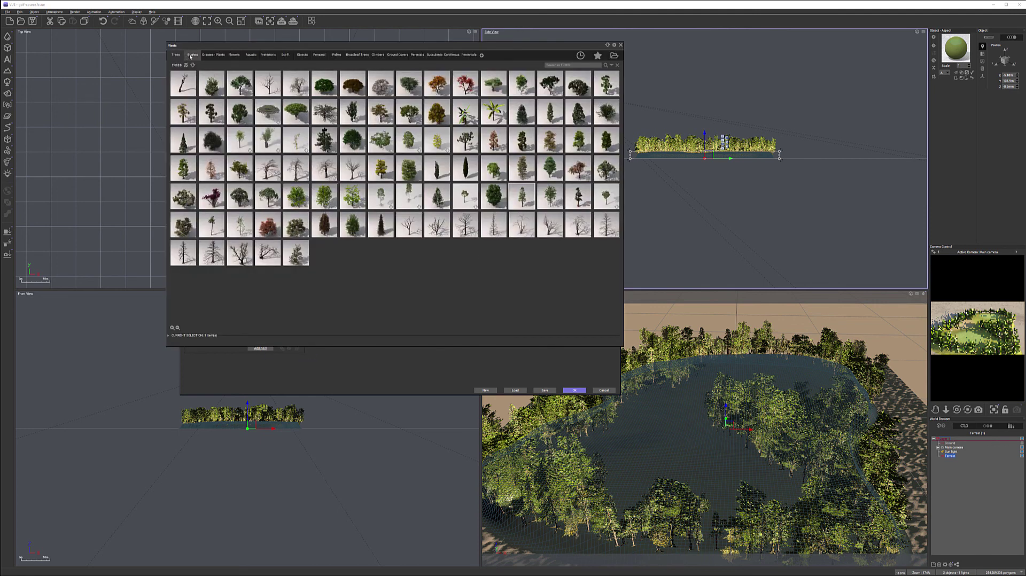
{"action": "left_click", "coordinate": [211, 55]}
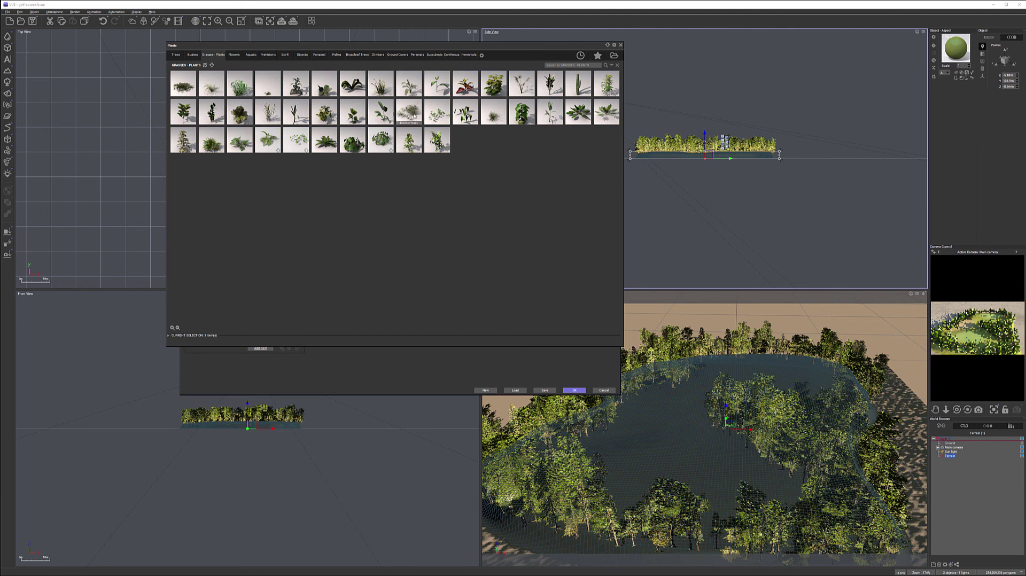
{"action": "mouse_move", "coordinate": [409, 111]}
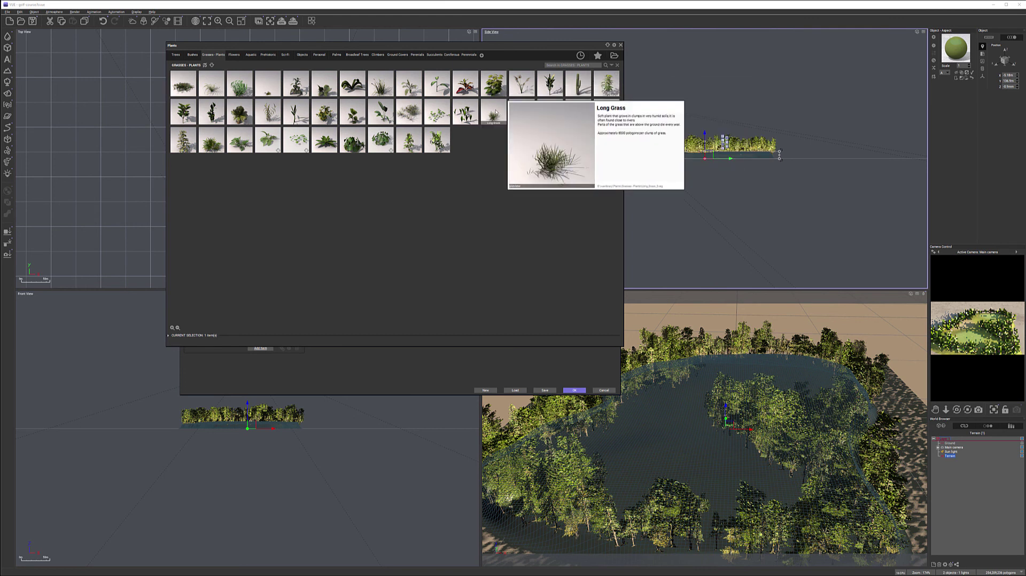
{"action": "double_click", "coordinate": [494, 113]}
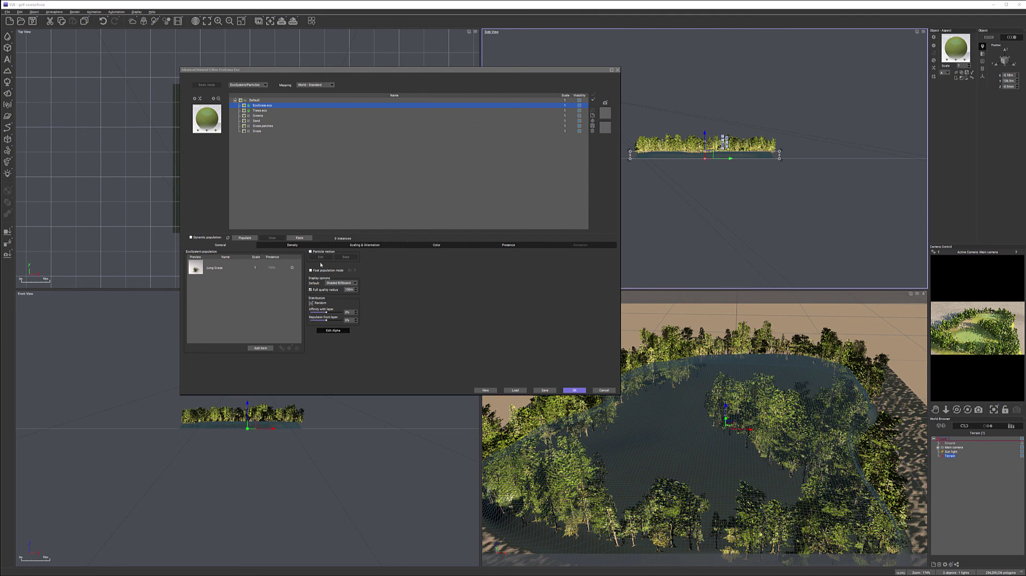
Add the Small Blue Flower and Bush 1 - Blossoming plants to the EcoGrass ecosystem population
{"action": "left_click", "coordinate": [269, 349]}
{"action": "left_click", "coordinate": [279, 357]}
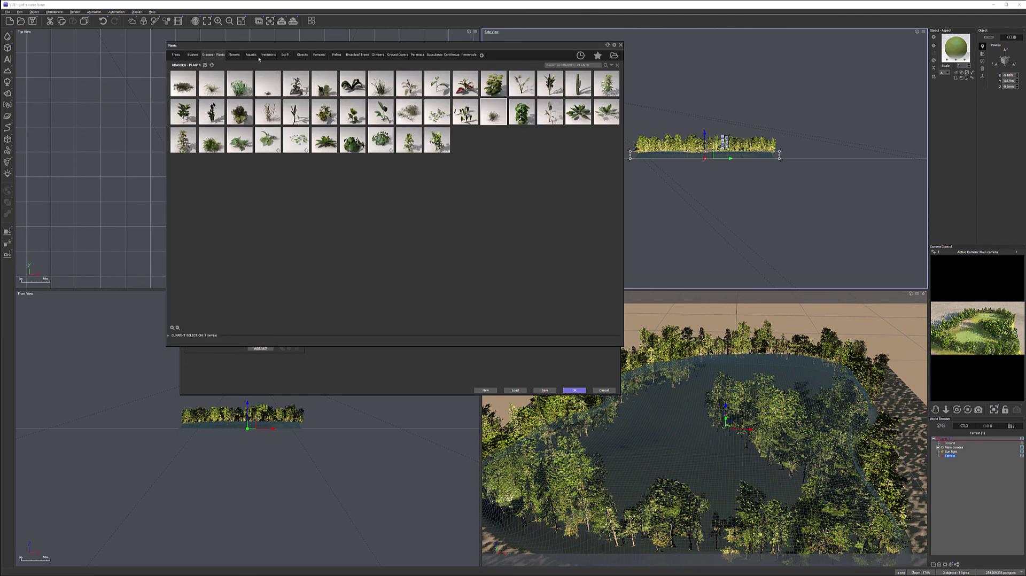
{"action": "left_click", "coordinate": [234, 54]}
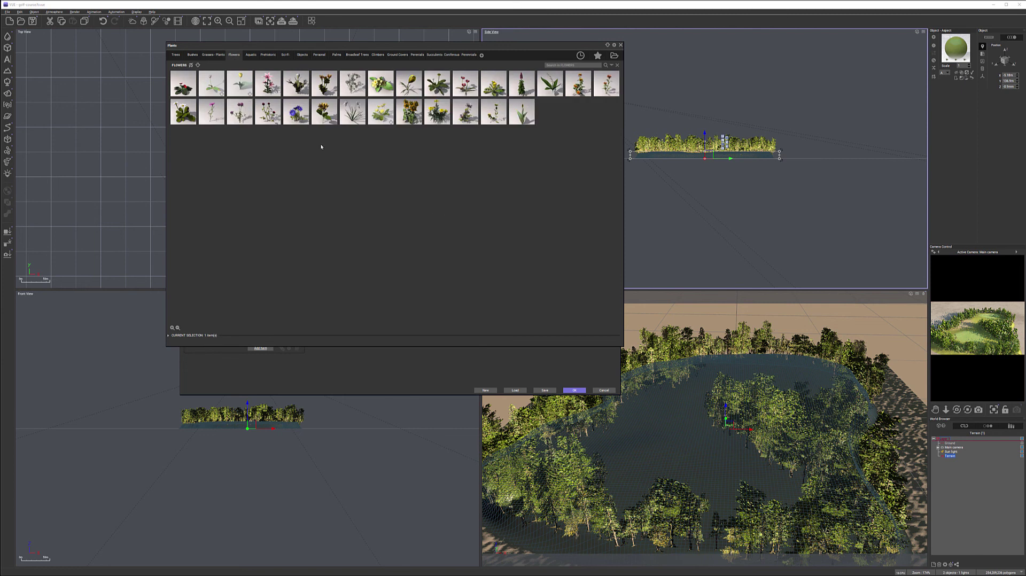
{"action": "double_click", "coordinate": [296, 111]}
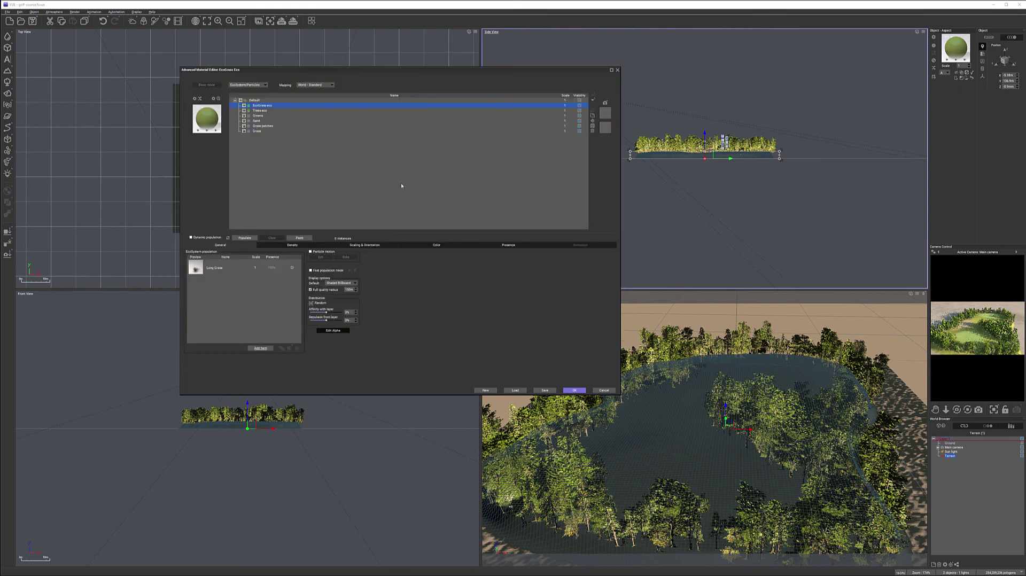
{"action": "left_click", "coordinate": [266, 348]}
{"action": "left_click", "coordinate": [274, 355]}
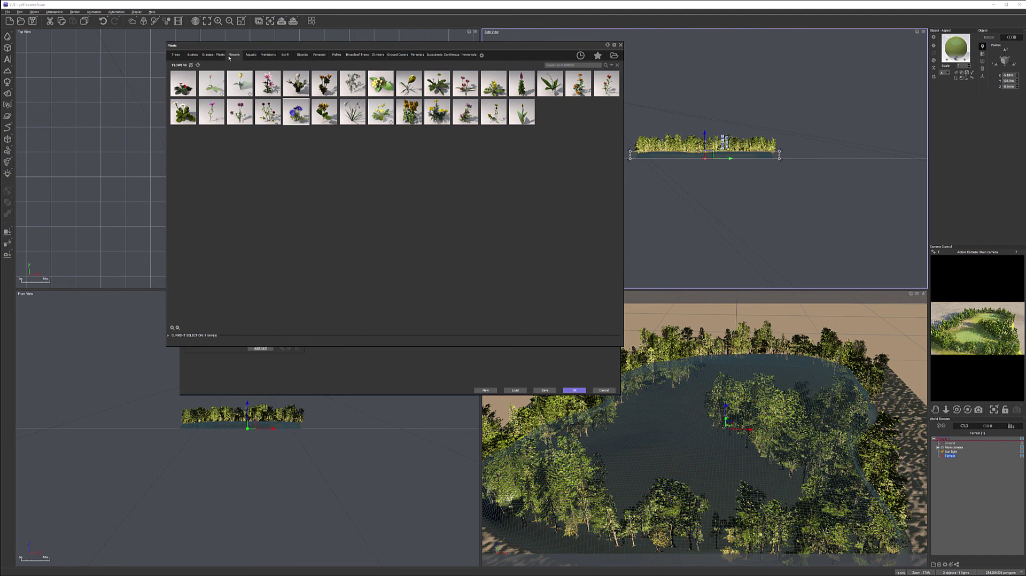
{"action": "left_click", "coordinate": [193, 54]}
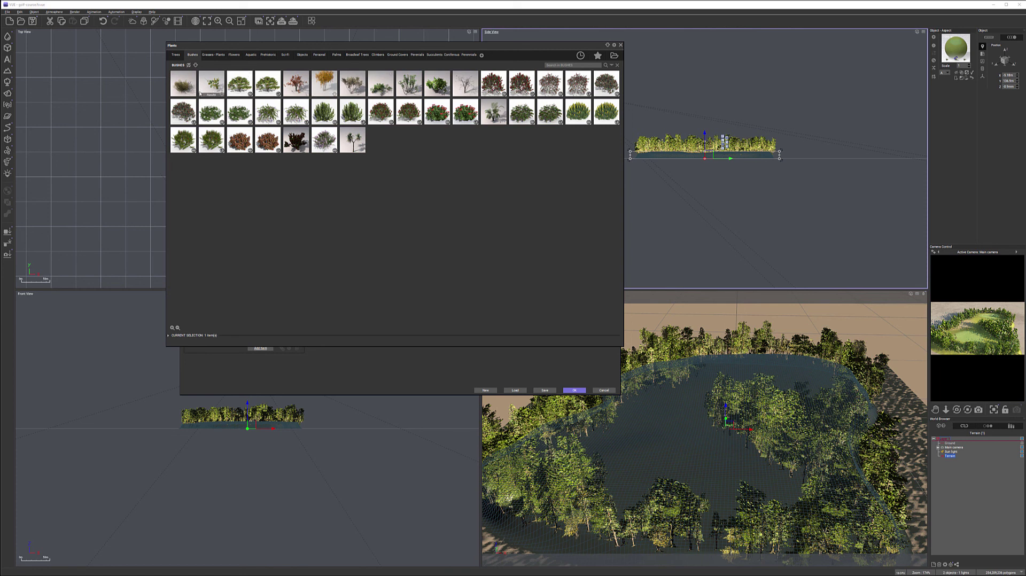
{"action": "mouse_move", "coordinate": [183, 86]}
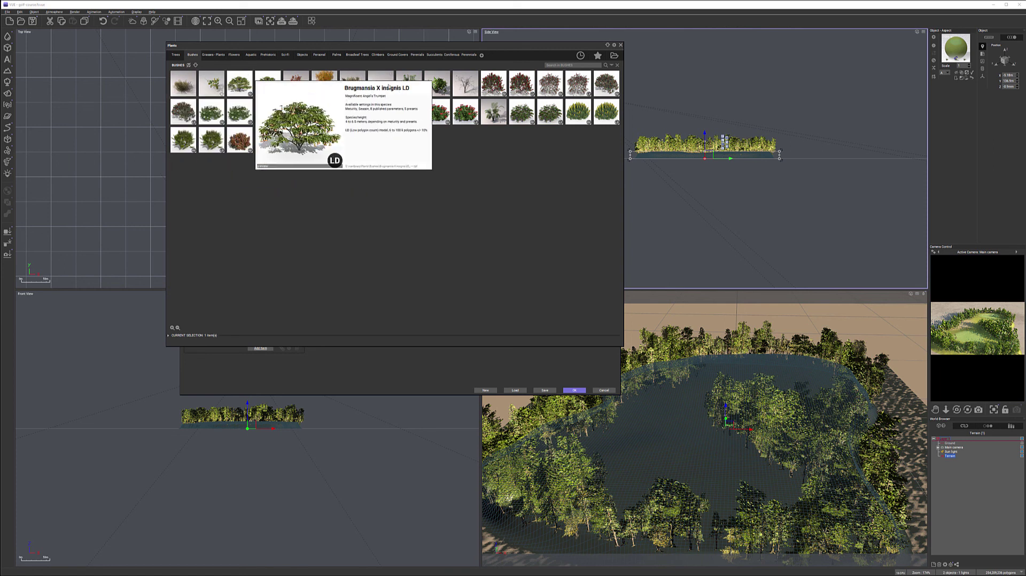
{"action": "mouse_move", "coordinate": [457, 92]}
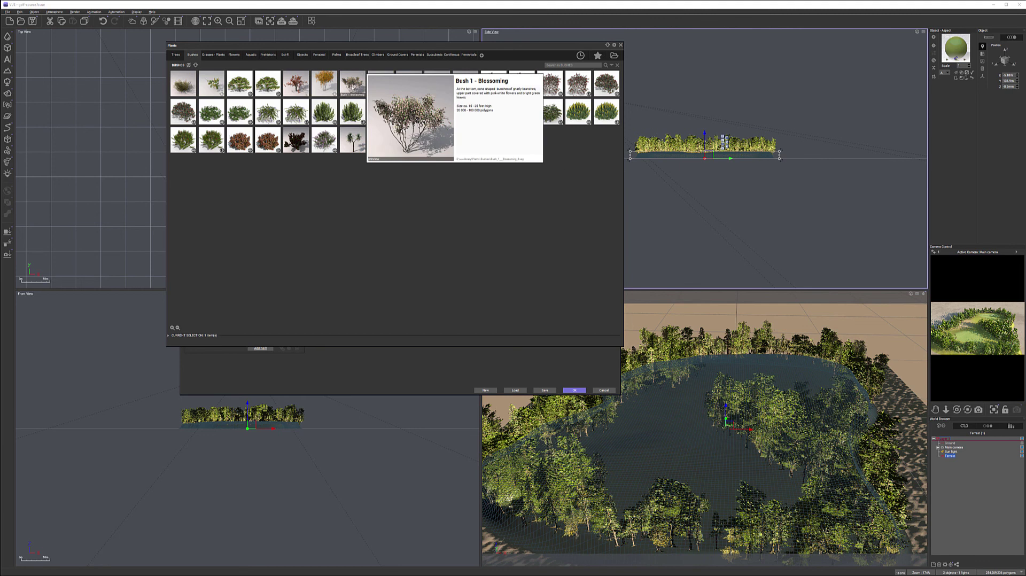
{"action": "double_click", "coordinate": [353, 84]}
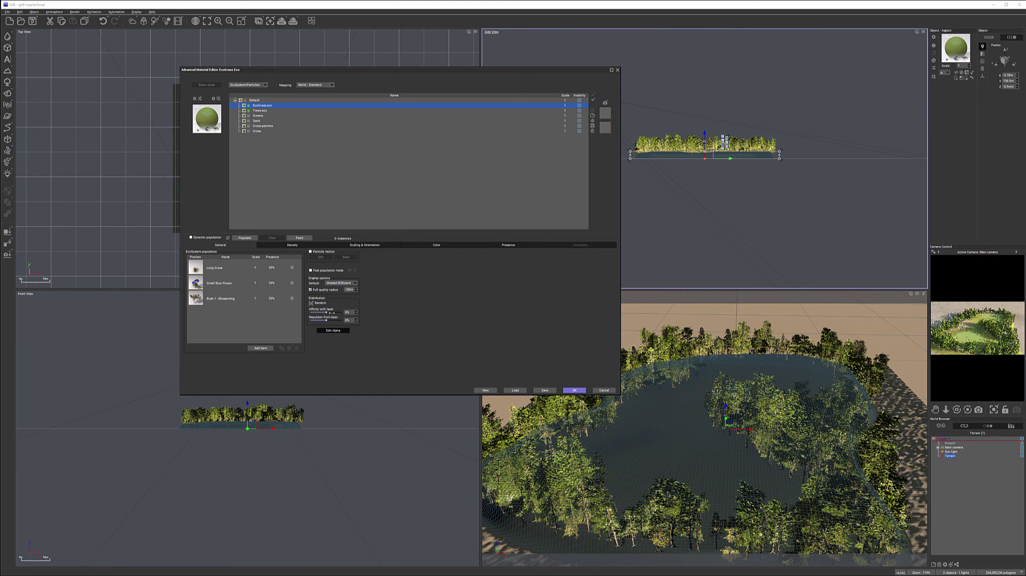
Raise the EcoGrass layer's affinity with layer and populate the ecosystem with the three plants
{"action": "left_click_drag", "start_coordinate": [332, 312], "coordinate": [343, 312]}
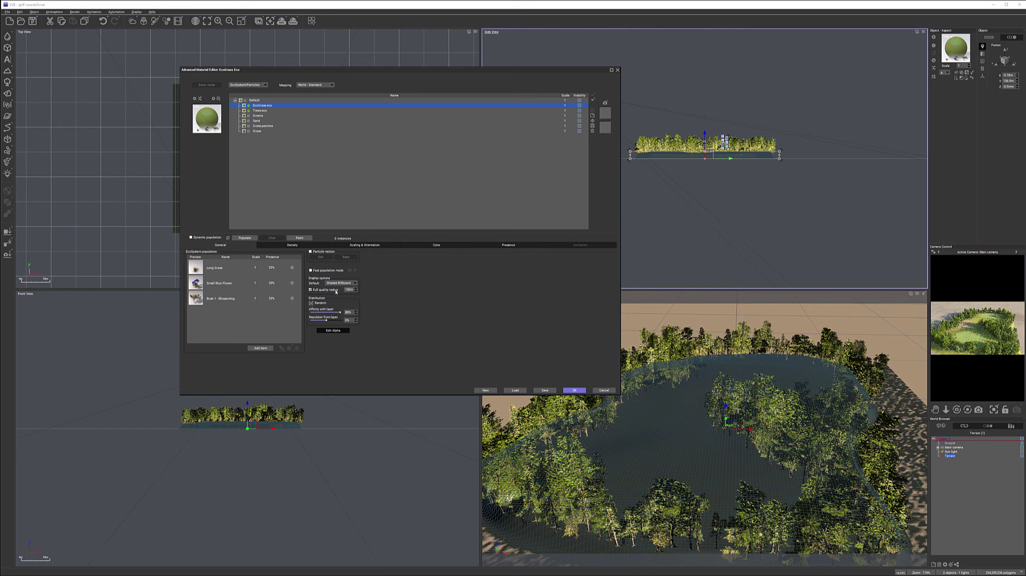
{"action": "left_click", "coordinate": [249, 238]}
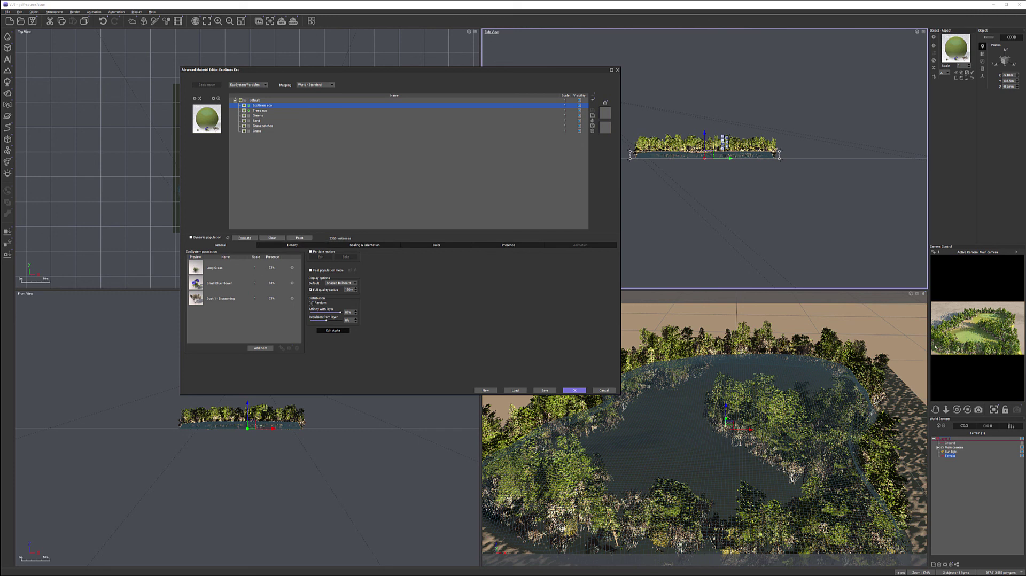
{"action": "right_click", "coordinate": [970, 359]}
{"action": "left_click", "coordinate": [1010, 336]}
Remove Bush 1 - Blossoming and Small Blue Flower from the EcoGrass population and repopulate with only Long Grass
{"action": "left_click", "coordinate": [297, 347]}
{"action": "left_click", "coordinate": [245, 238]}
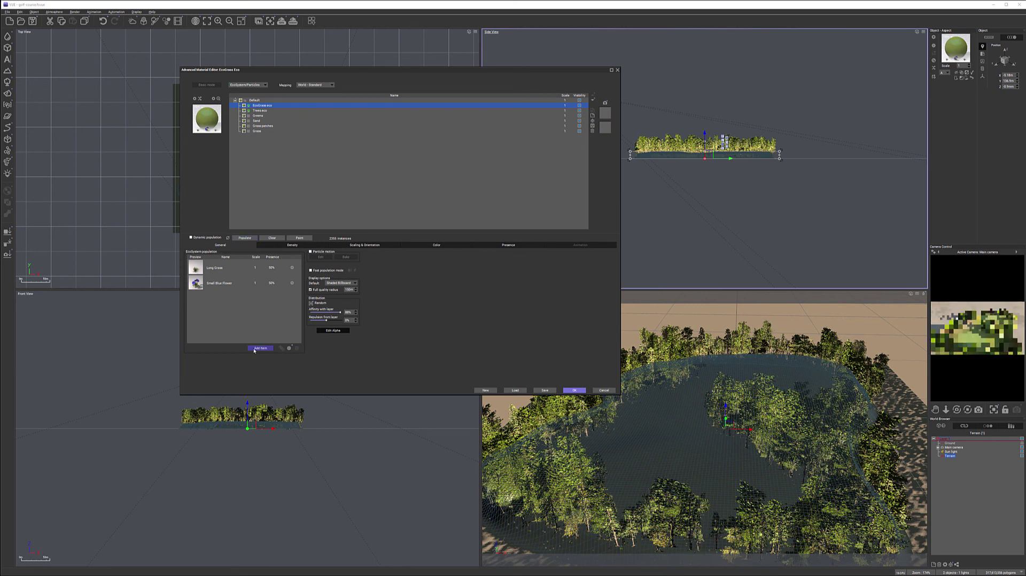
{"action": "left_click", "coordinate": [231, 284]}
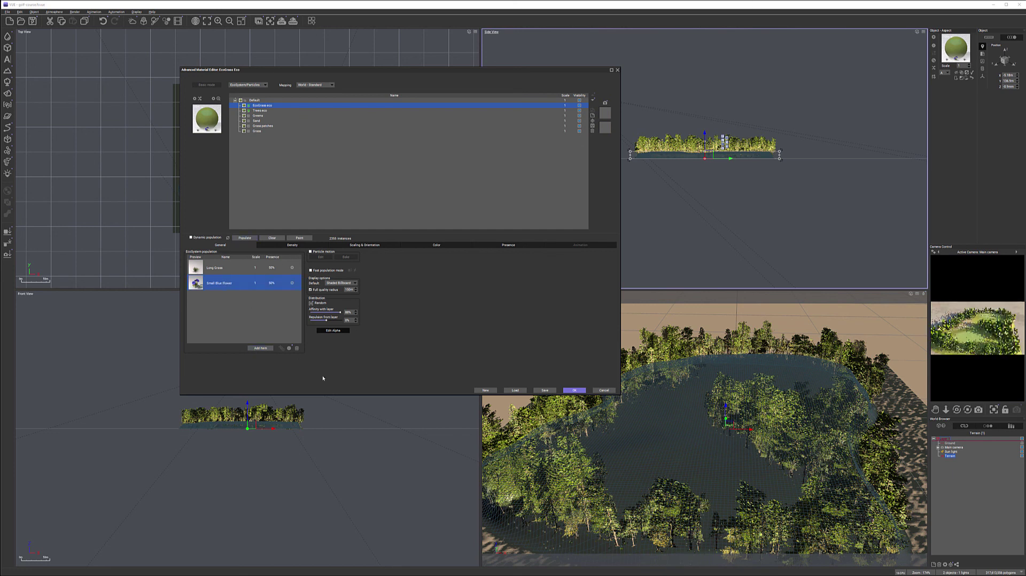
{"action": "left_click", "coordinate": [297, 348]}
{"action": "left_click", "coordinate": [244, 238]}
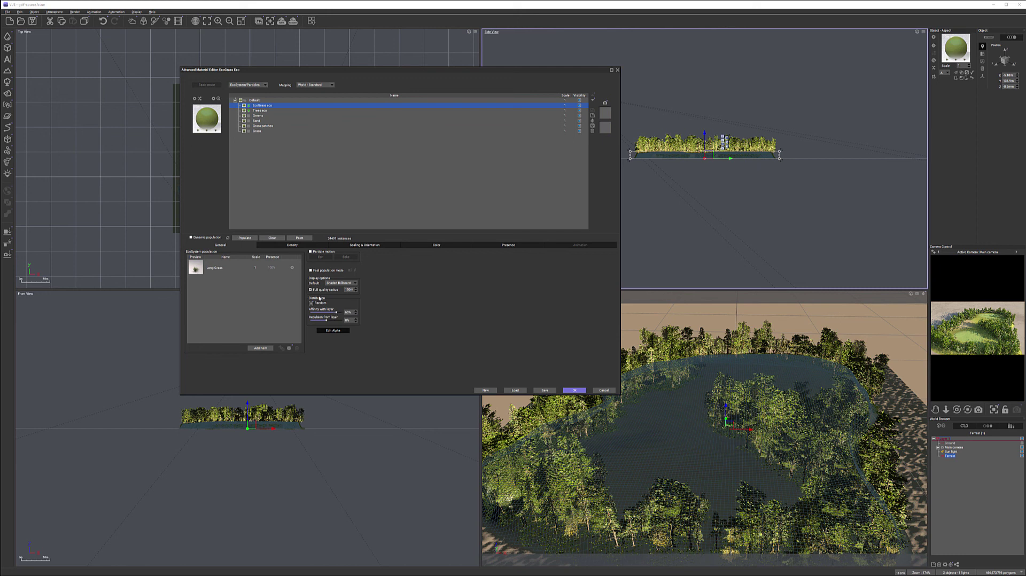
Raise the EcoGrass layer's affinity with layer to near its maximum and repopulate the Long Grass
{"action": "left_click", "coordinate": [245, 238]}
{"action": "left_click_drag", "start_coordinate": [337, 311], "coordinate": [343, 312]}
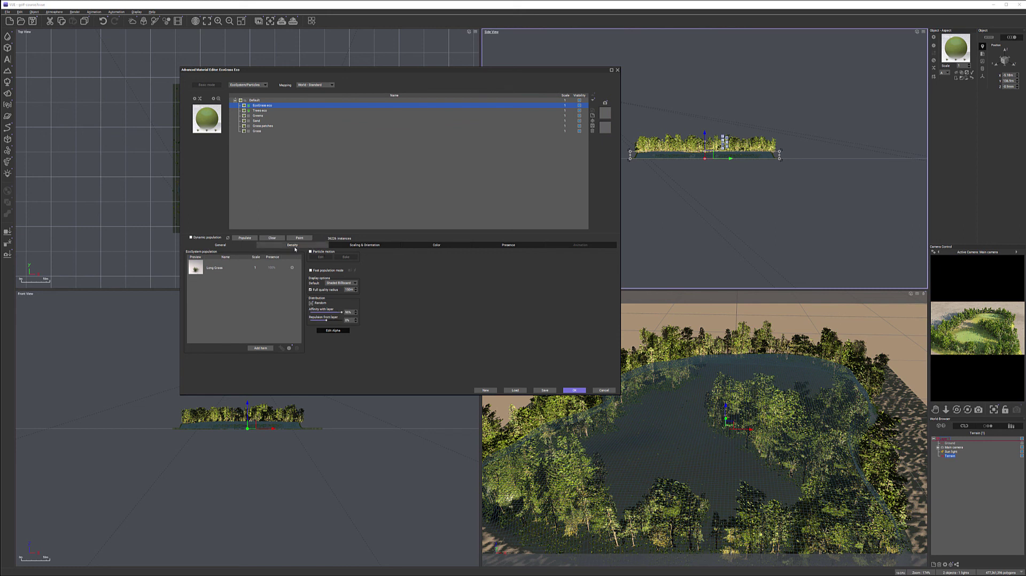
Enable variable density for the EcoGrass layer and open the density function graph
{"action": "left_click", "coordinate": [315, 246]}
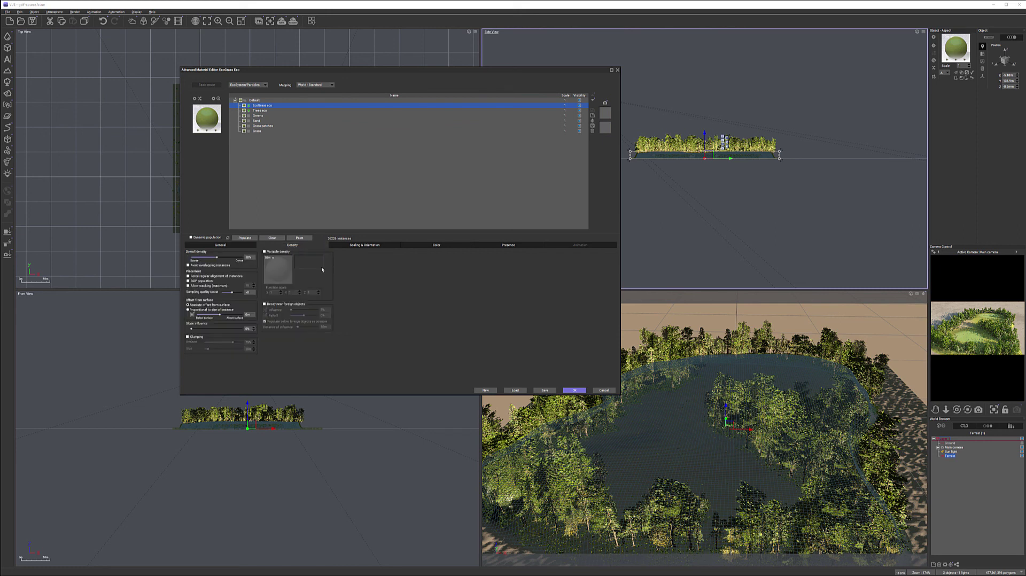
{"action": "left_click", "coordinate": [285, 253]}
{"action": "right_click", "coordinate": [272, 268]}
{"action": "left_click", "coordinate": [291, 269]}
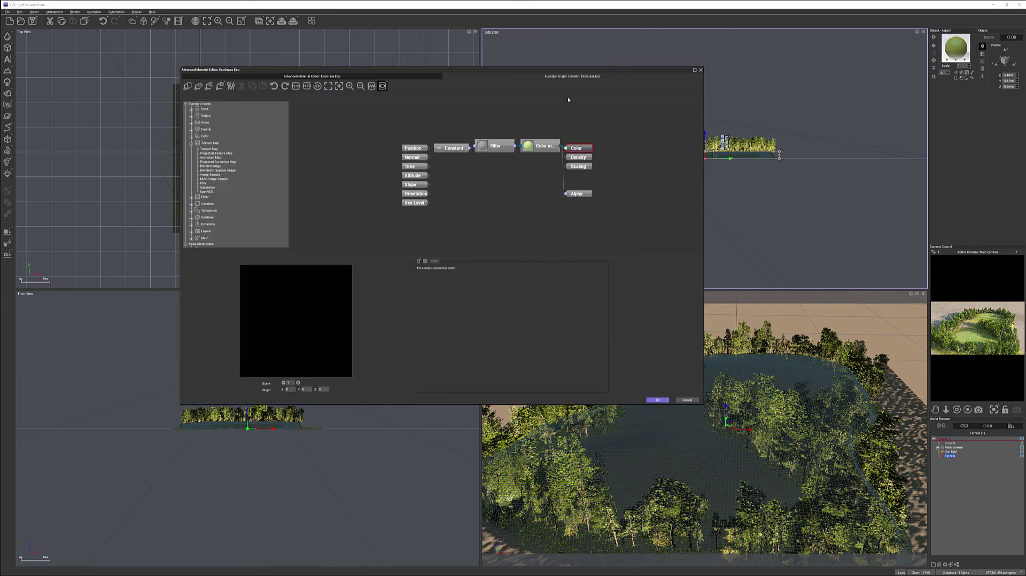
{"action": "left_click", "coordinate": [481, 185]}
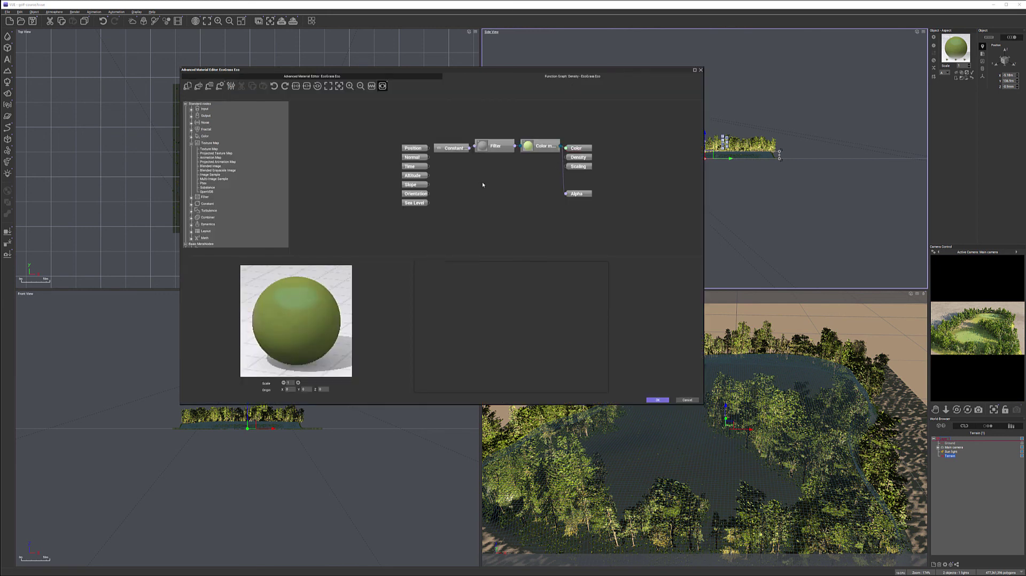
Add a Projected Texture Map node to the density graph and load the sand mask image into it
{"action": "left_click", "coordinate": [206, 154]}
{"action": "double_click", "coordinate": [213, 153]}
{"action": "left_click_drag", "start_coordinate": [585, 146], "coordinate": [501, 193]}
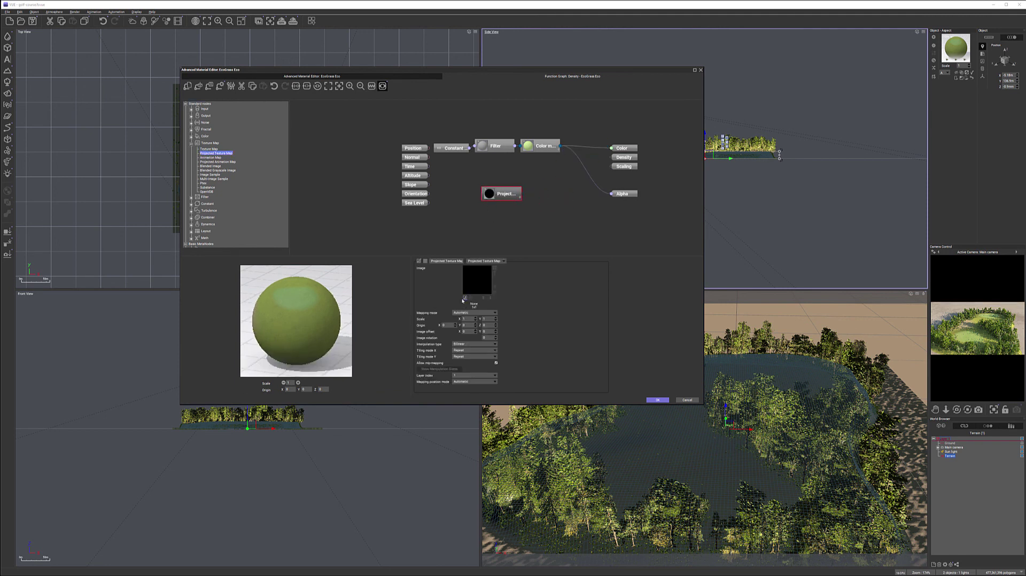
{"action": "left_click", "coordinate": [465, 298]}
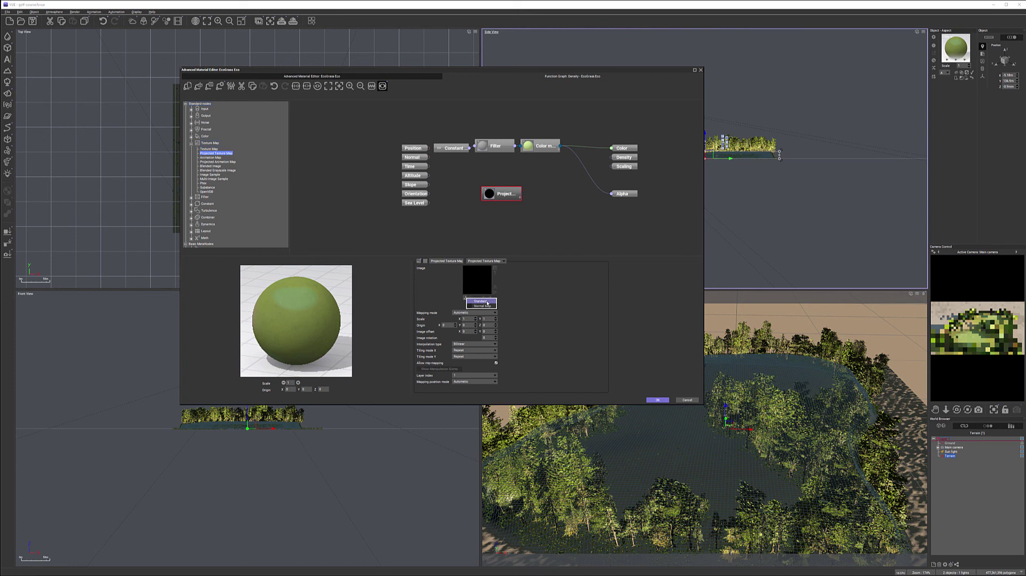
{"action": "left_click", "coordinate": [486, 302]}
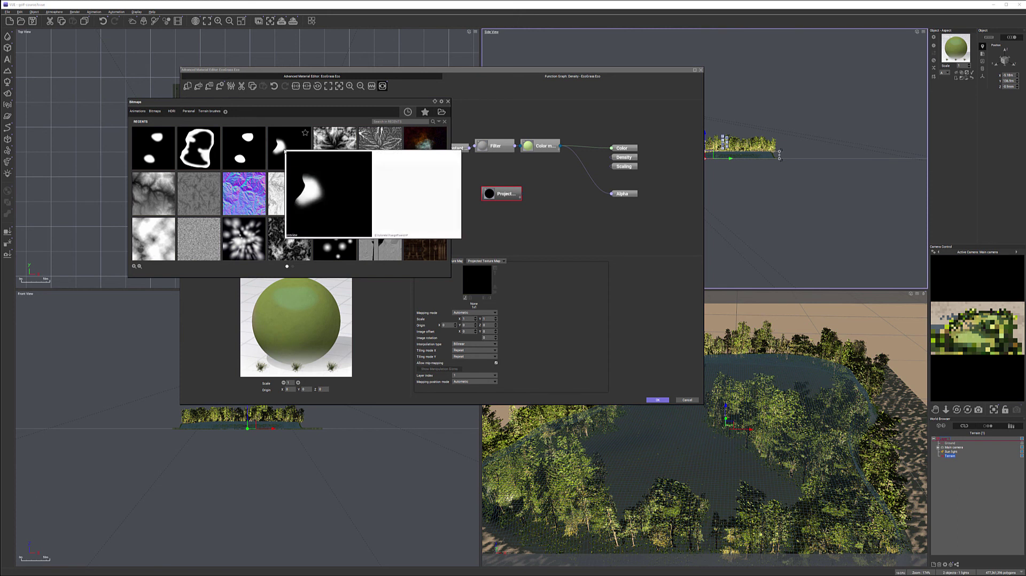
{"action": "double_click", "coordinate": [285, 152]}
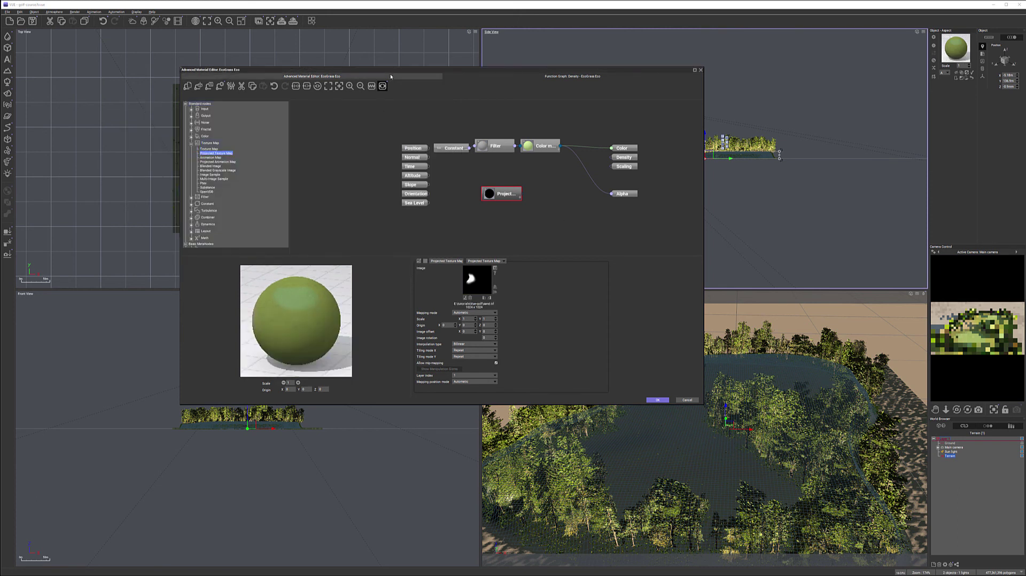
Set the EcoGrass layer's mapping to Object - Parametric and connect the Projected Texture Map node to the Density output
{"action": "left_click", "coordinate": [388, 78]}
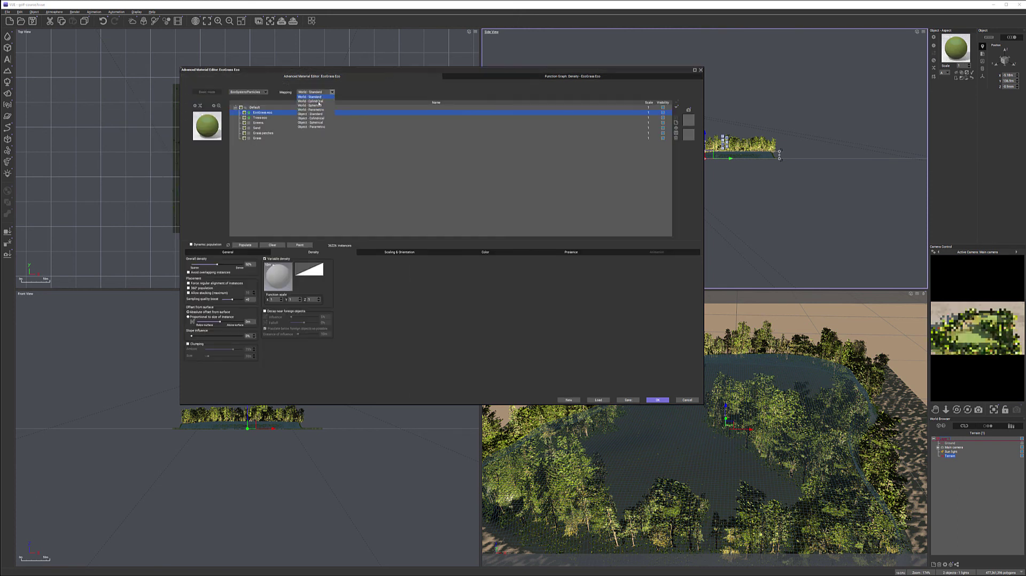
{"action": "left_click", "coordinate": [551, 76]}
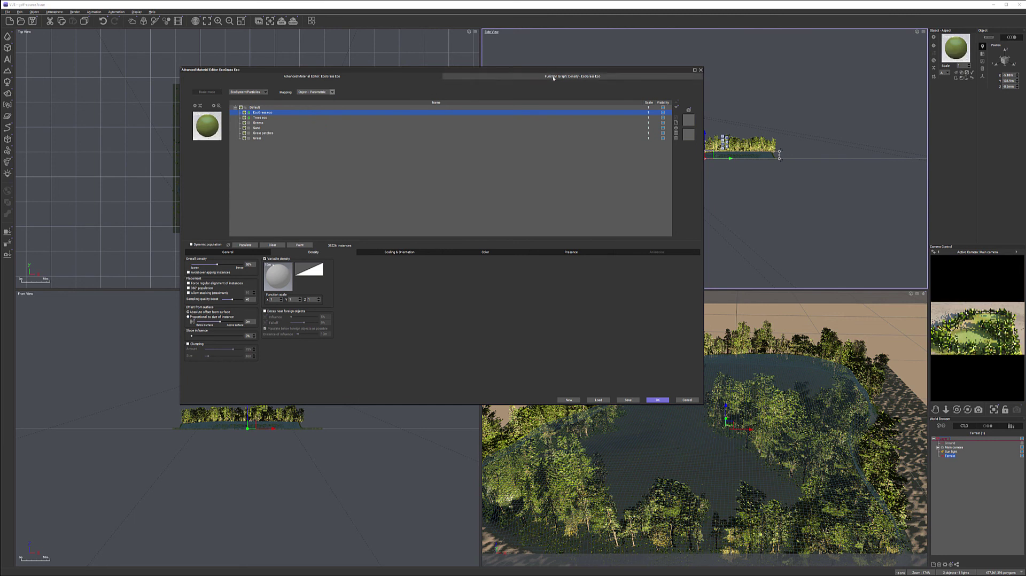
{"action": "left_click_drag", "start_coordinate": [523, 195], "coordinate": [612, 159]}
{"action": "left_click_drag", "start_coordinate": [517, 194], "coordinate": [510, 191]}
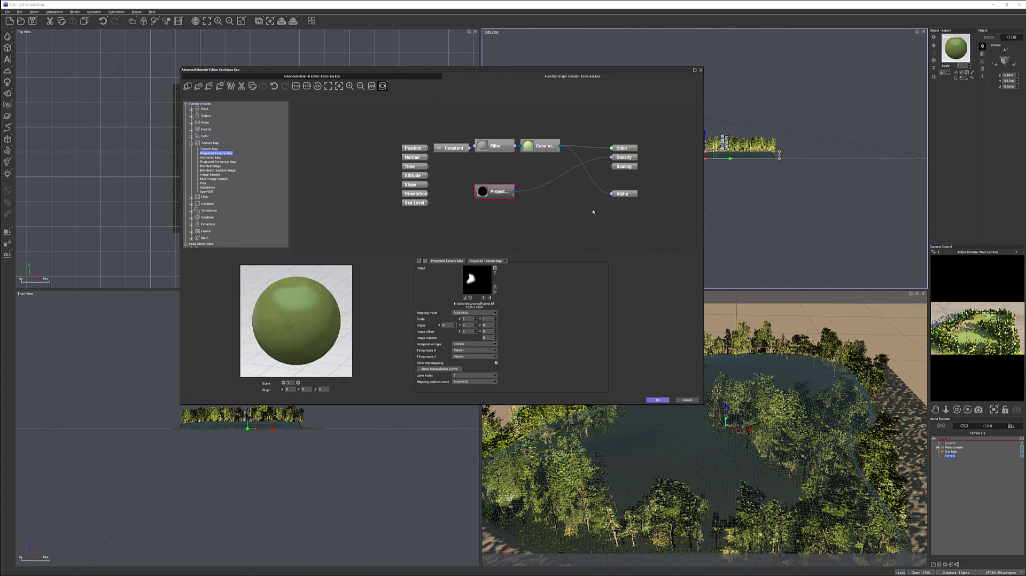
Repopulate the EcoGrass layer with the mapped density, and invert the sand mask image in the density graph
{"action": "left_click", "coordinate": [315, 76]}
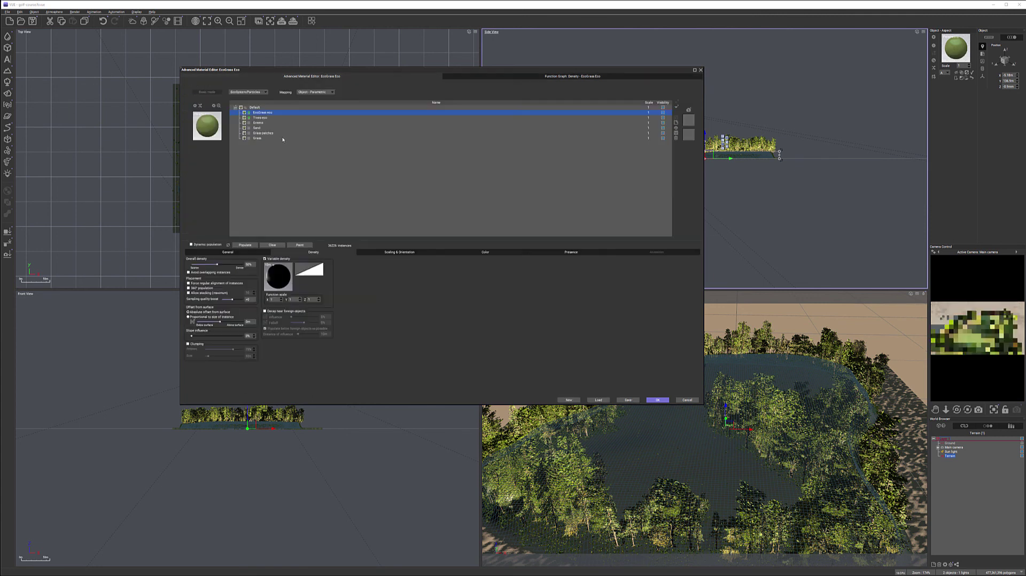
{"action": "left_click", "coordinate": [254, 244]}
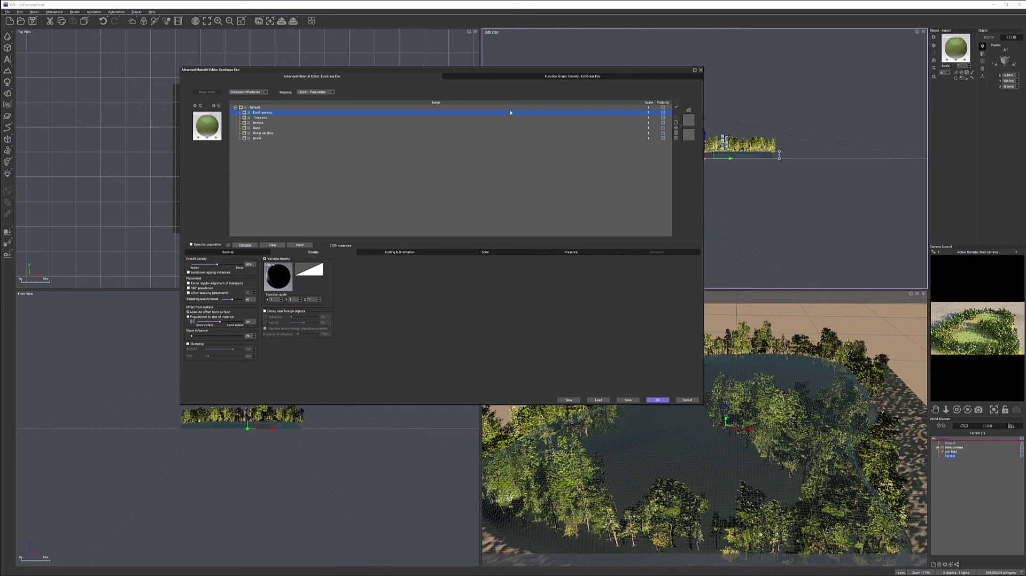
{"action": "left_click", "coordinate": [597, 77]}
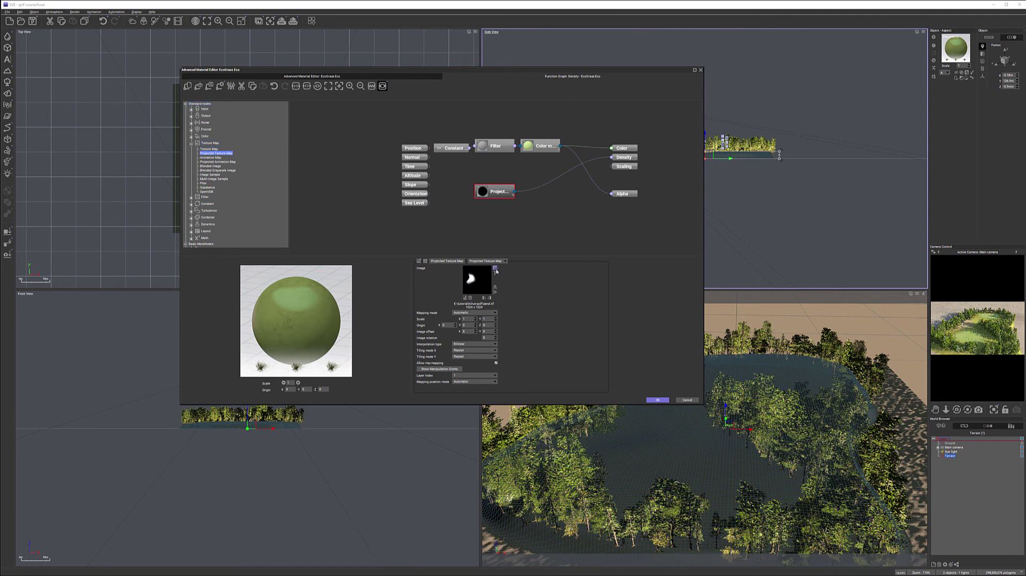
{"action": "left_click", "coordinate": [495, 269]}
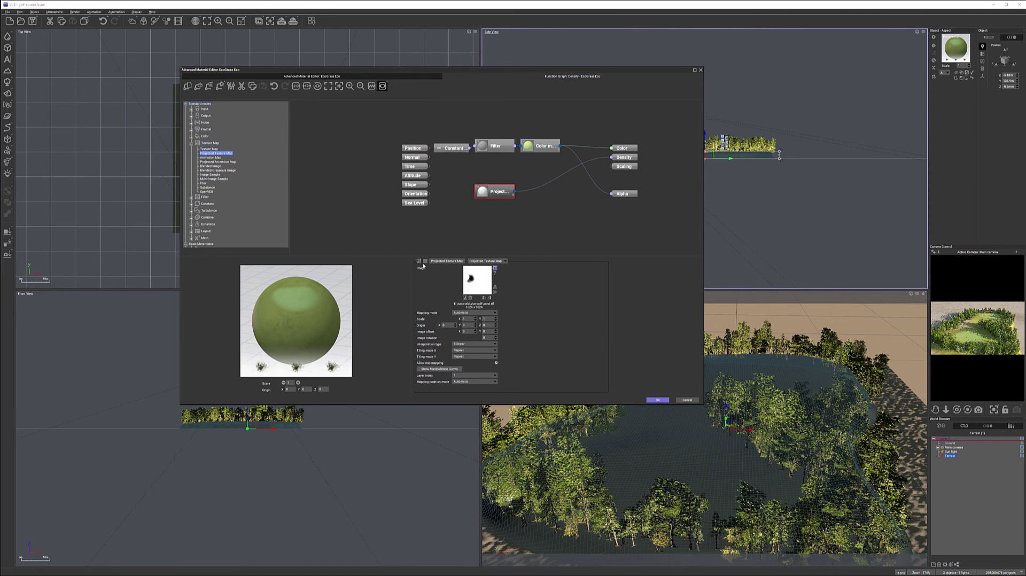
Repopulate the Long Grass with an overall density of about 84%, and refresh the main camera preview
{"action": "left_click", "coordinate": [348, 76]}
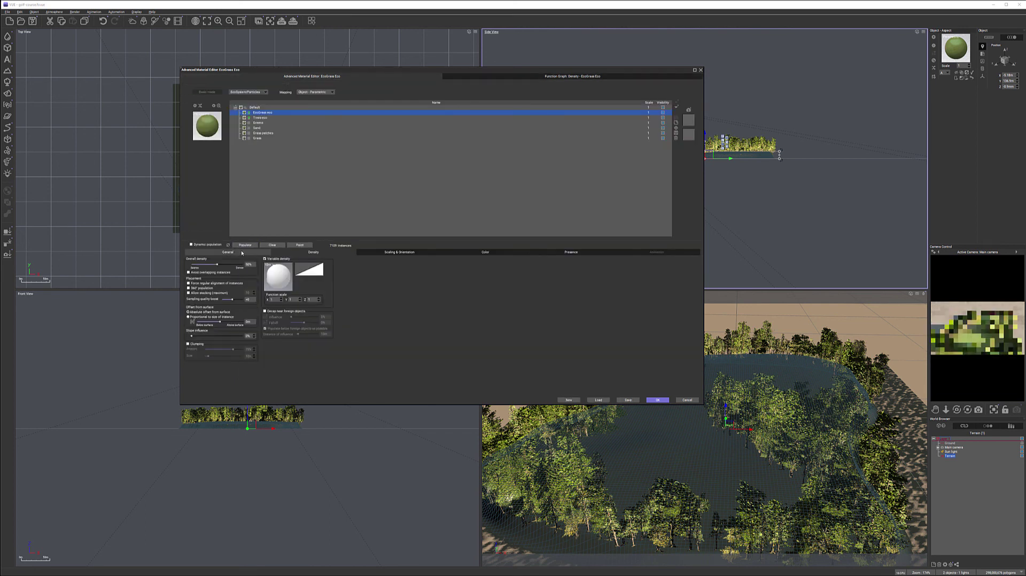
{"action": "left_click_drag", "start_coordinate": [217, 264], "coordinate": [234, 265]}
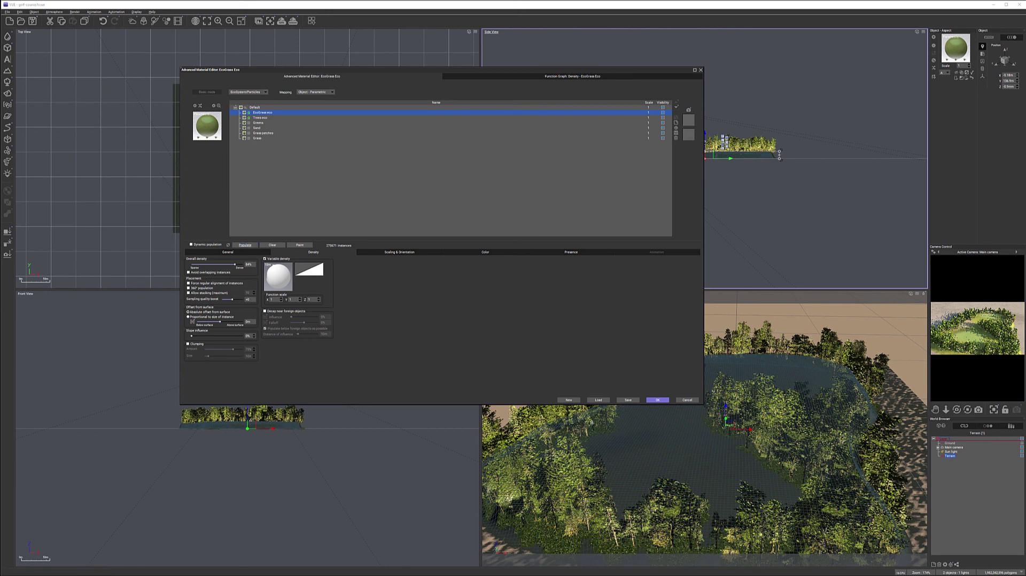
{"action": "left_click_drag", "start_coordinate": [702, 232], "coordinate": [507, 196]}
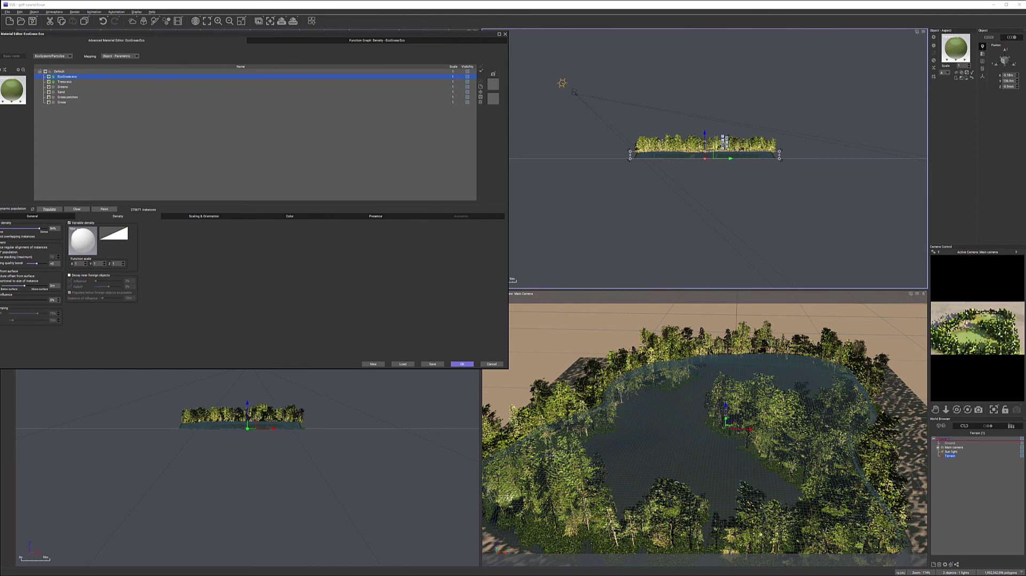
{"action": "right_click", "coordinate": [973, 326]}
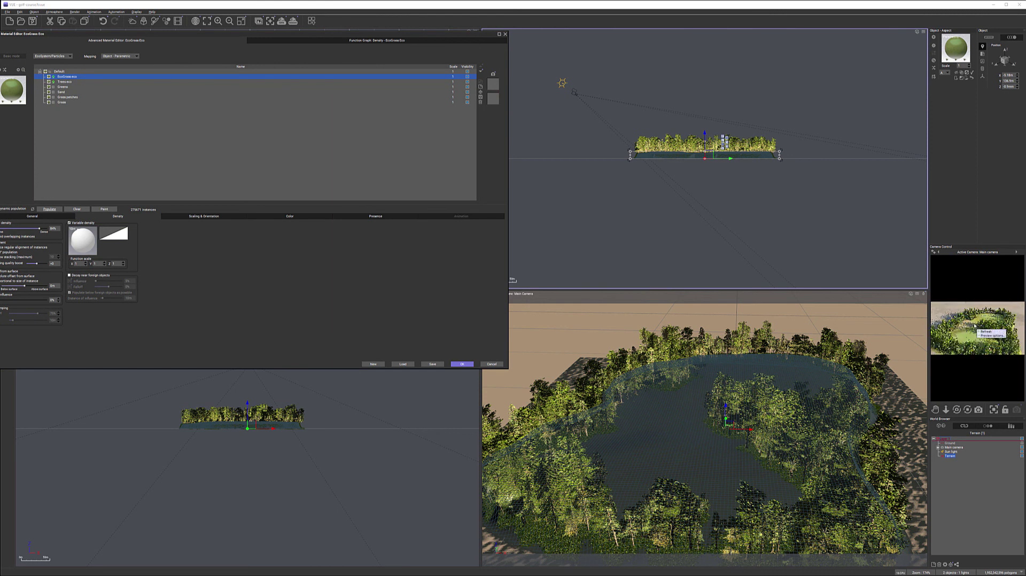
{"action": "left_click", "coordinate": [984, 331]}
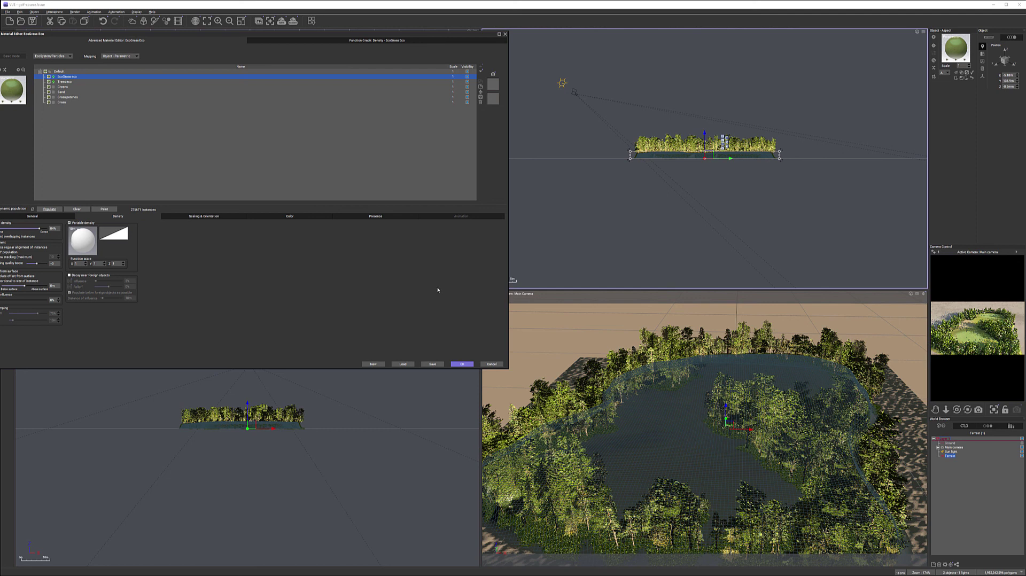
Accept the EcoGrass material changes and save the golf course scene, cancelling the render at the luminous materials prompt
{"action": "left_click", "coordinate": [462, 364]}
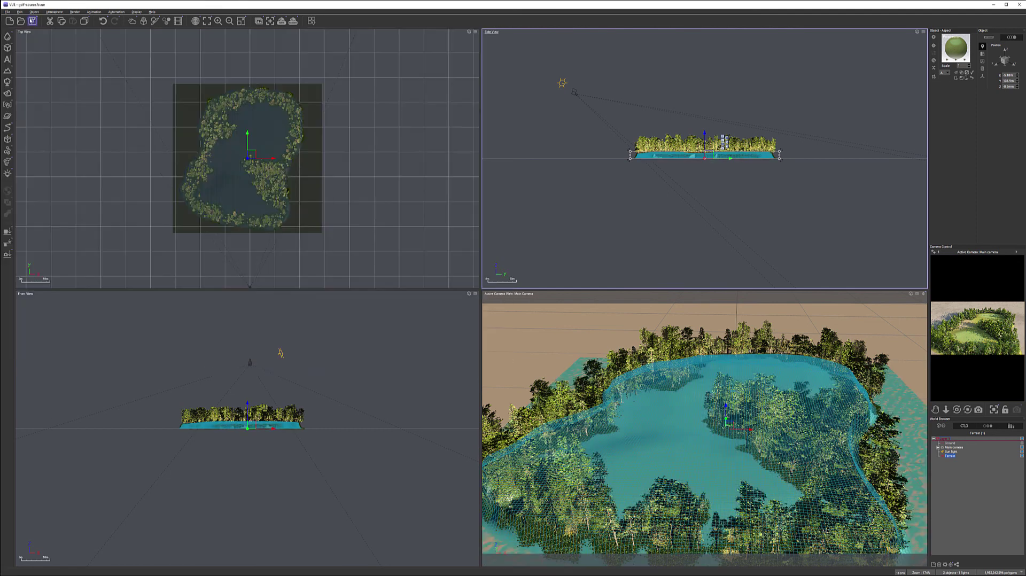
{"action": "left_click", "coordinate": [32, 21]}
{"action": "left_click", "coordinate": [293, 22]}
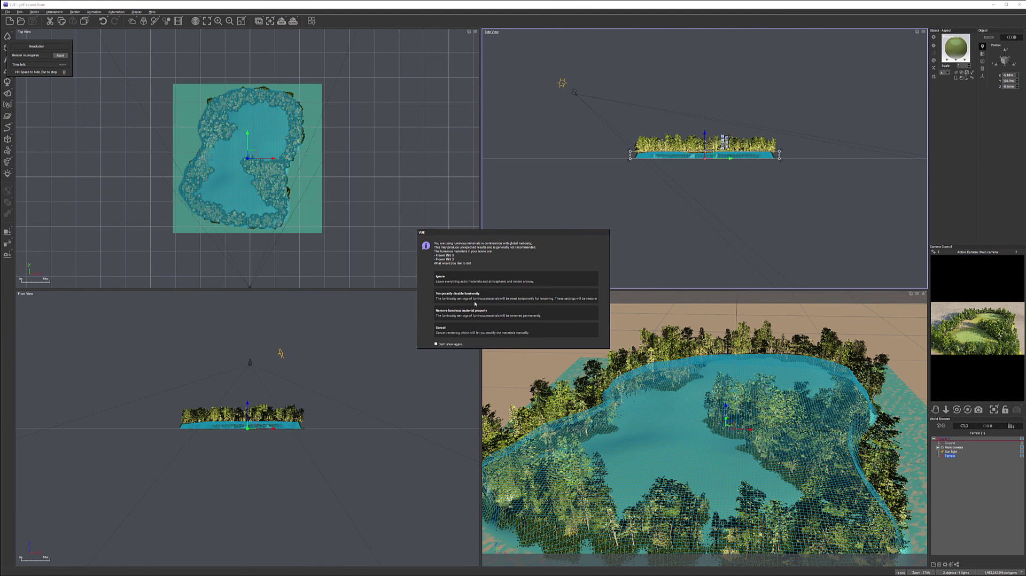
{"action": "left_click", "coordinate": [470, 324]}
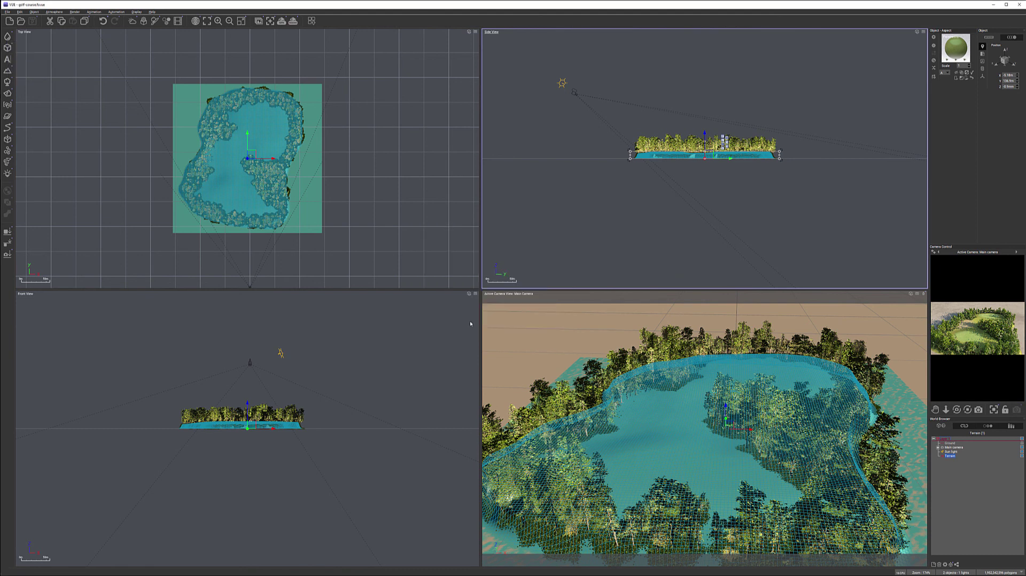
Purge the memory and render the scene with the luminous materials left as they are, closing the finished render
{"action": "left_click", "coordinate": [9, 11]}
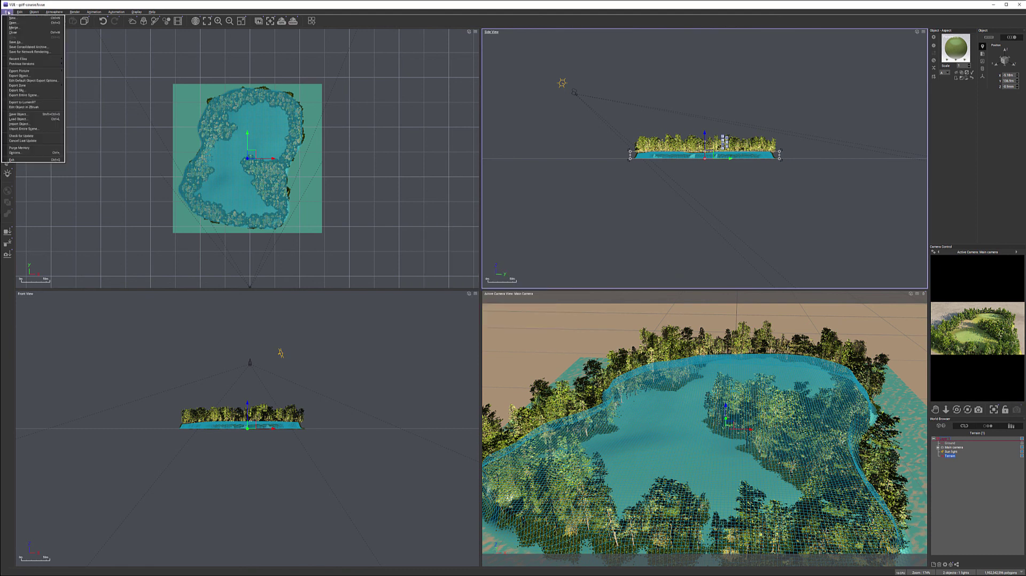
{"action": "left_click", "coordinate": [39, 148]}
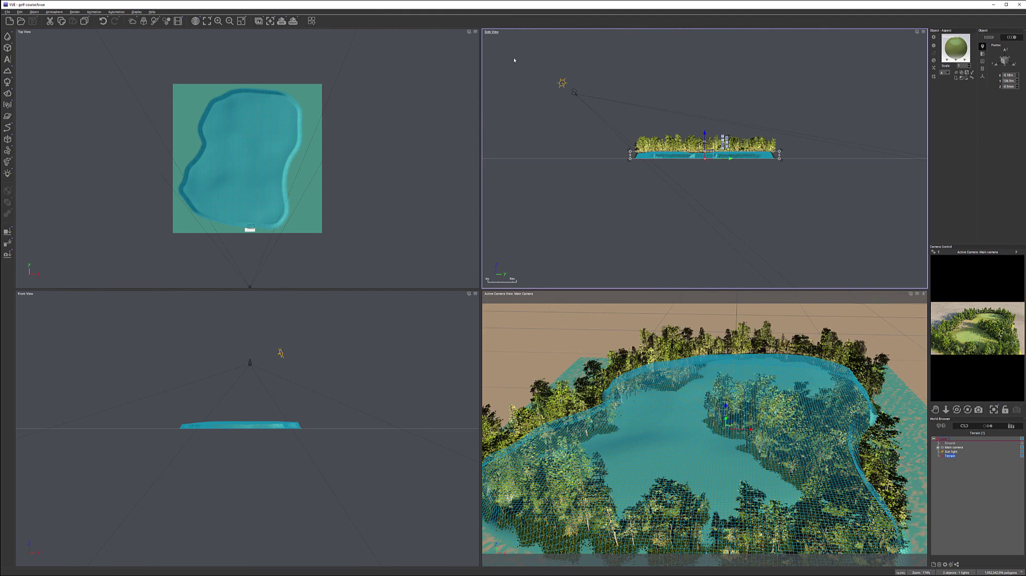
{"action": "left_click", "coordinate": [293, 21]}
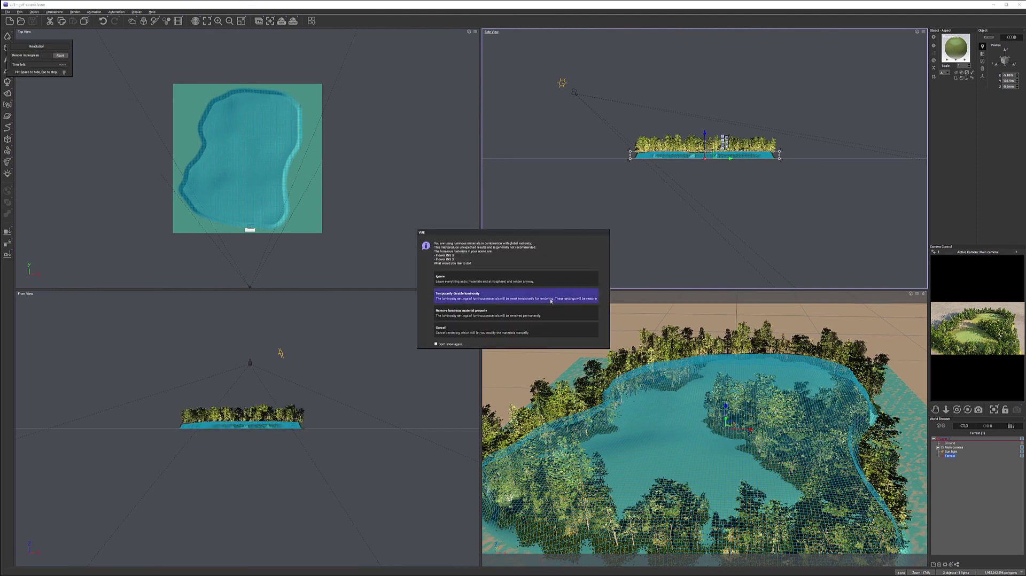
{"action": "left_click", "coordinate": [536, 278]}
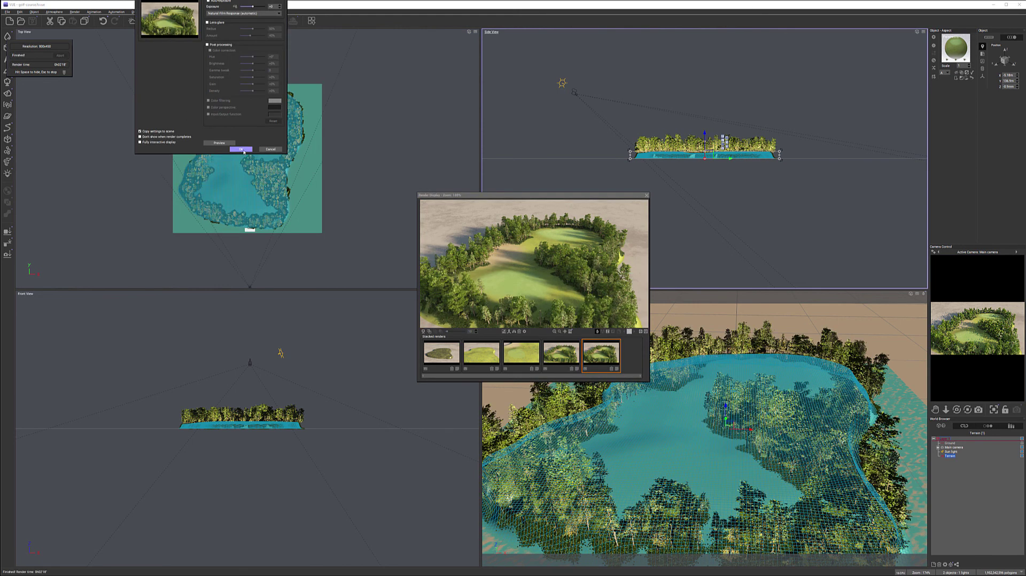
{"action": "left_click", "coordinate": [241, 150]}
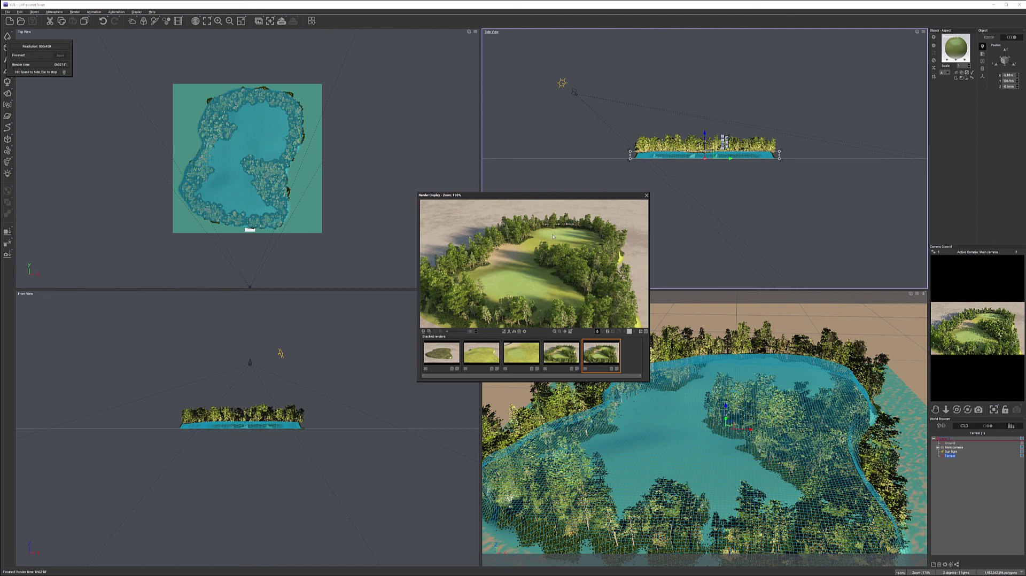
{"action": "left_click", "coordinate": [646, 195]}
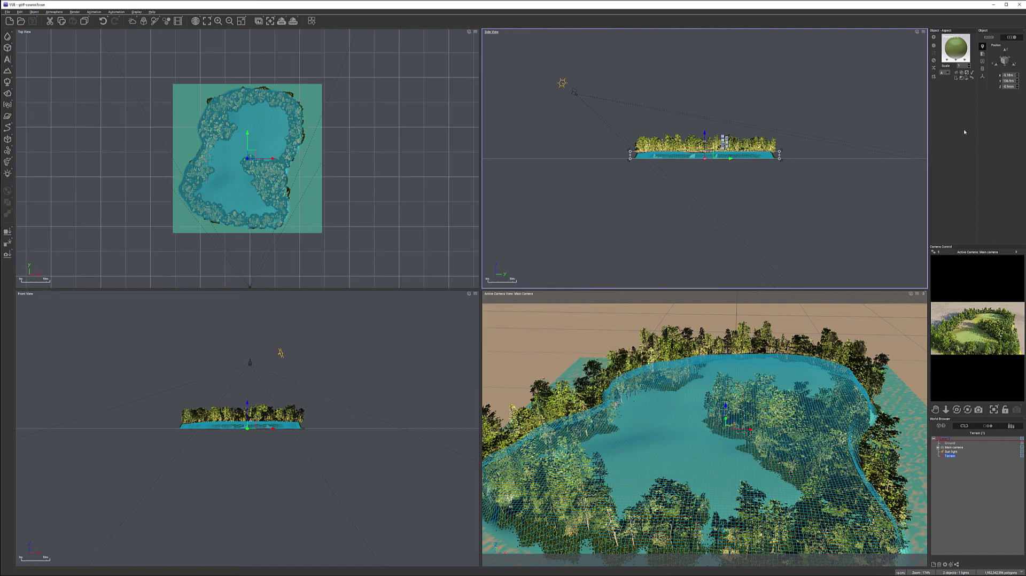
Reopen the terrain's material, lower the EcoGrass layer's overall density and enable clumping for it
{"action": "double_click", "coordinate": [956, 47]}
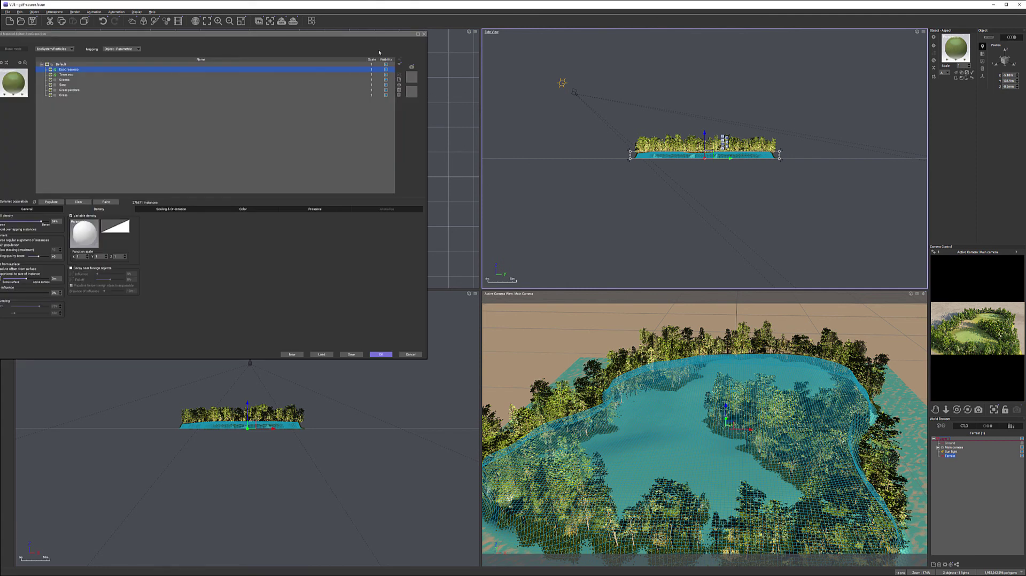
{"action": "left_click_drag", "start_coordinate": [372, 37], "coordinate": [656, 104]}
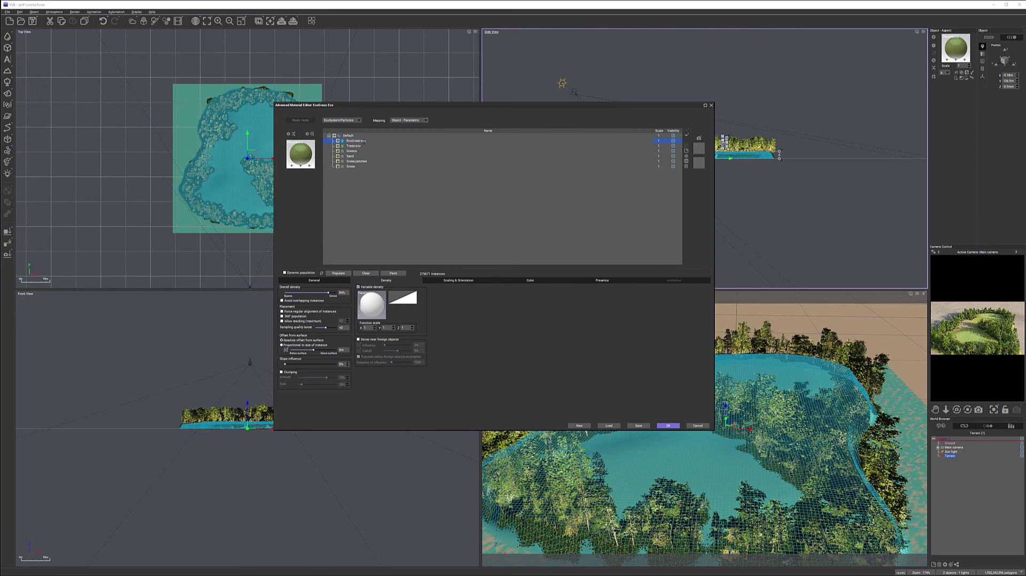
{"action": "left_click", "coordinate": [358, 141]}
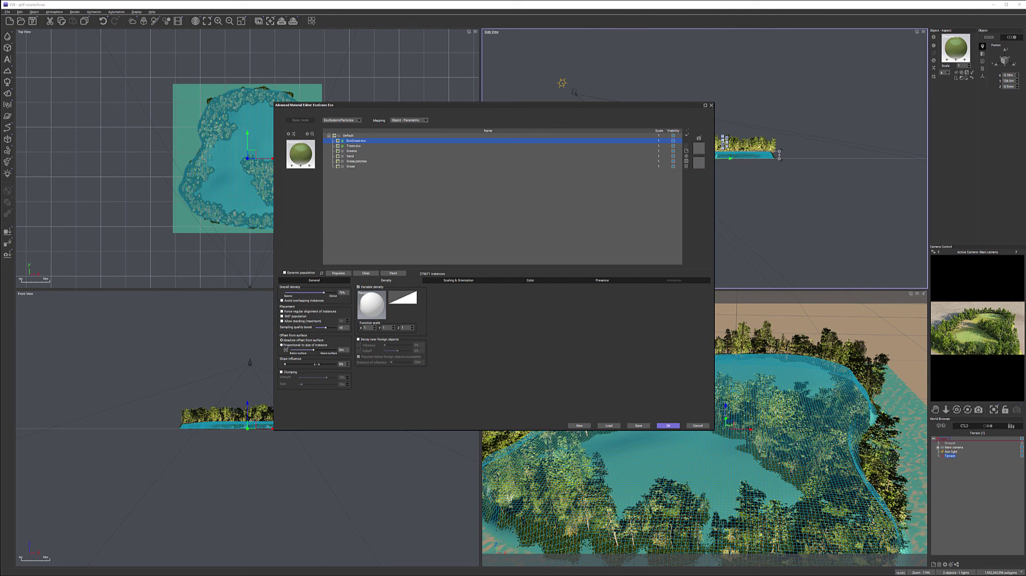
{"action": "left_click", "coordinate": [281, 372]}
Enable lean out at low density for the EcoGrass layer with an amount above the midpoint, and repopulate the layer
{"action": "left_click", "coordinate": [458, 280]}
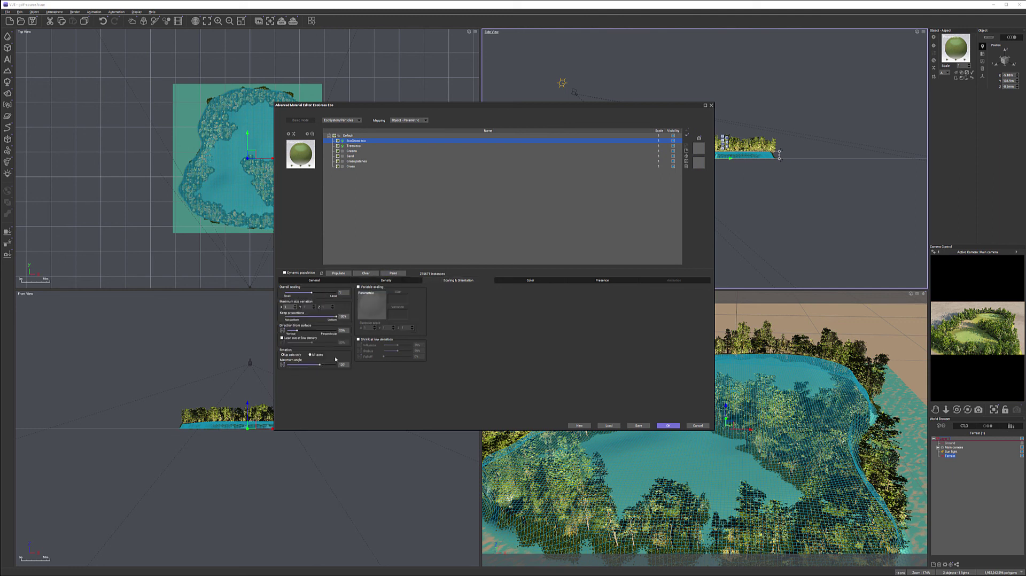
{"action": "left_click", "coordinate": [290, 338]}
{"action": "left_click_drag", "start_coordinate": [312, 343], "coordinate": [322, 344]}
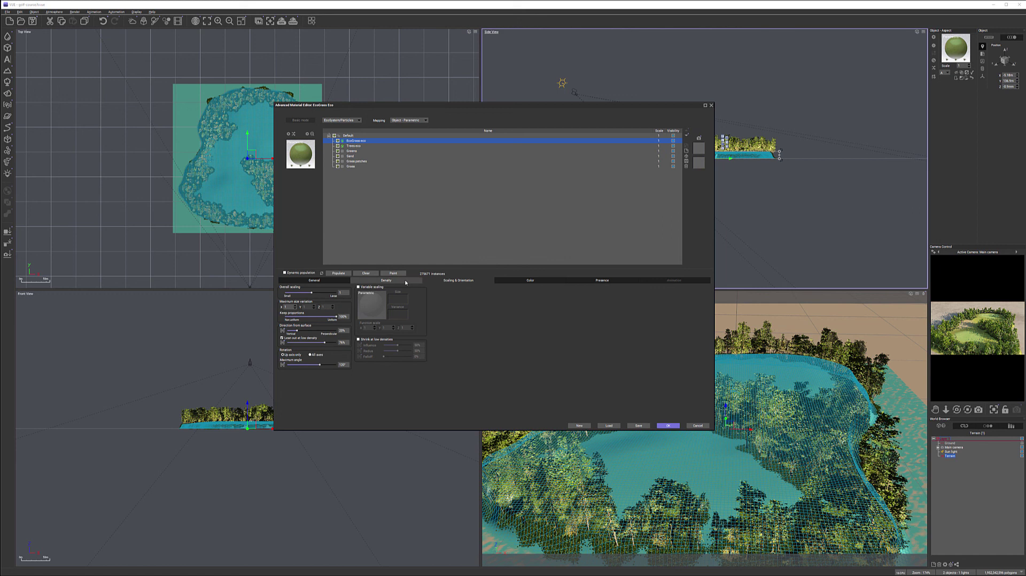
{"action": "left_click", "coordinate": [333, 274]}
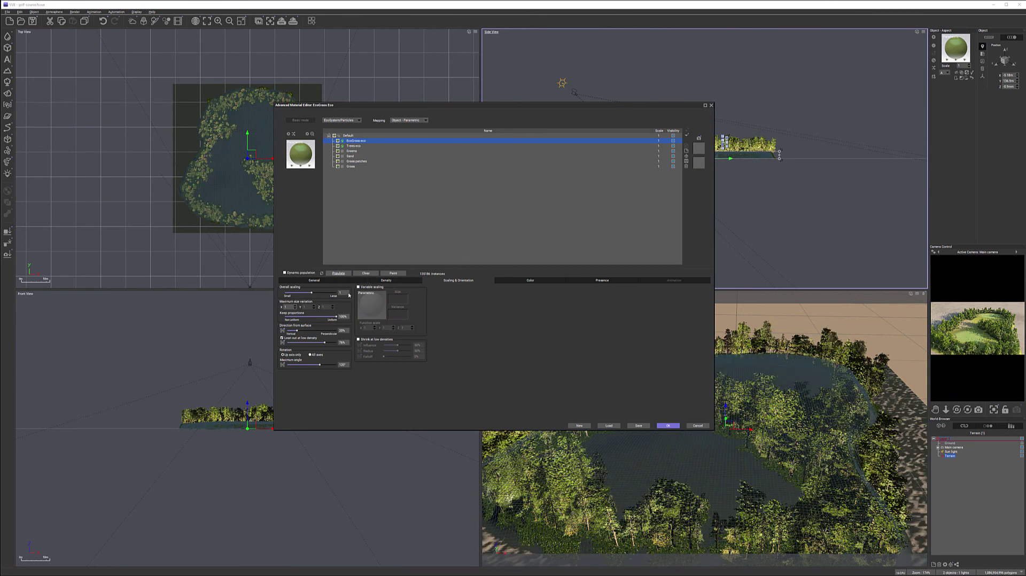
Adjust the EcoGrass layer's affinity with layer and repopulate the Long Grass, moving the editor clear of the main camera view
{"action": "left_click", "coordinate": [314, 280]}
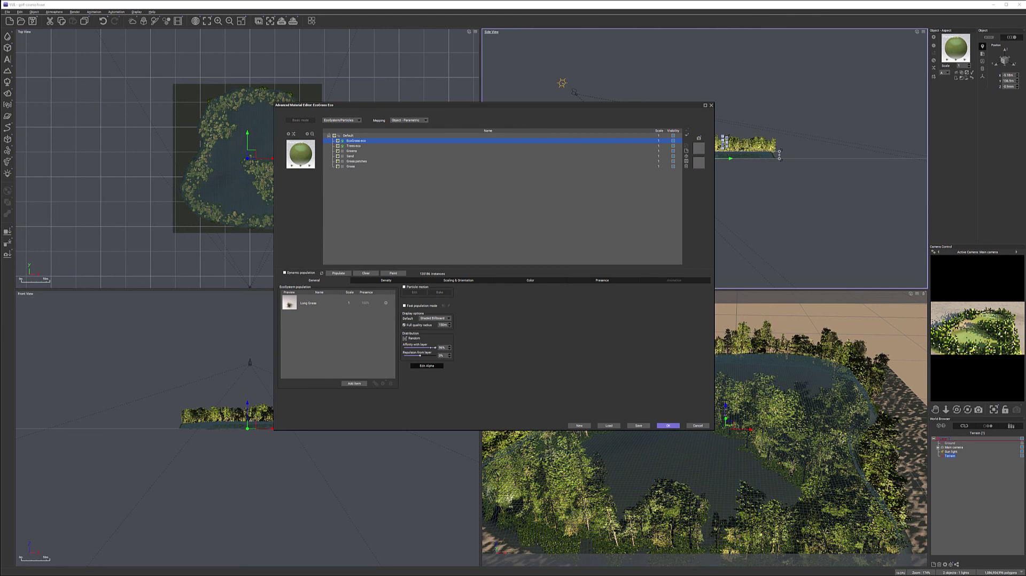
{"action": "left_click", "coordinate": [339, 273]}
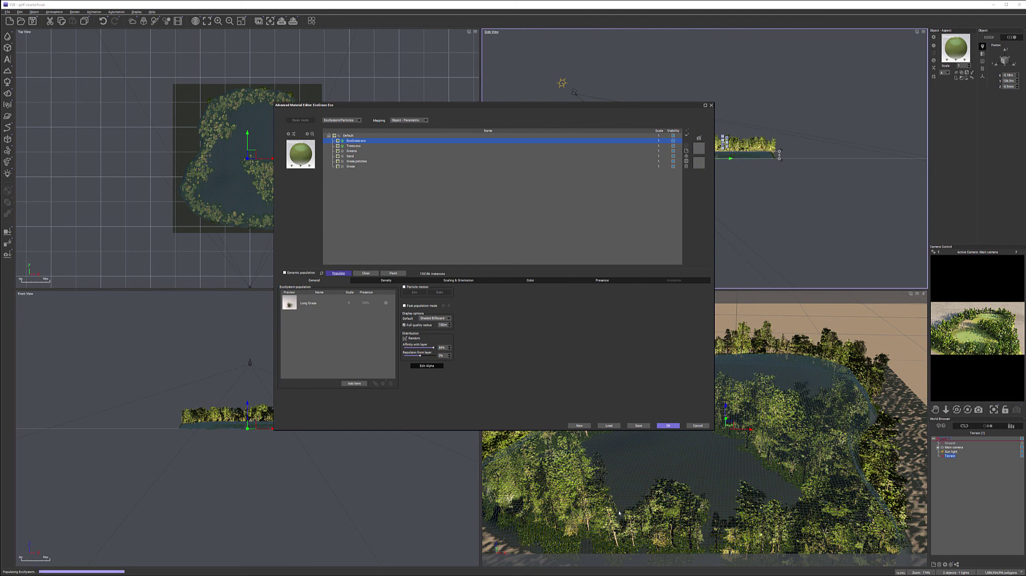
{"action": "left_click_drag", "start_coordinate": [373, 104], "coordinate": [298, 106]}
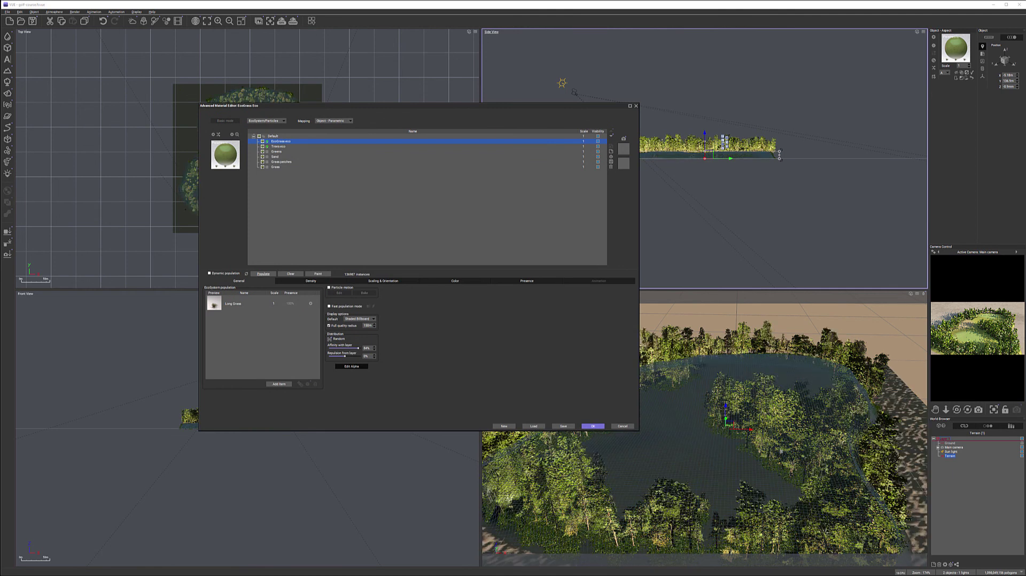